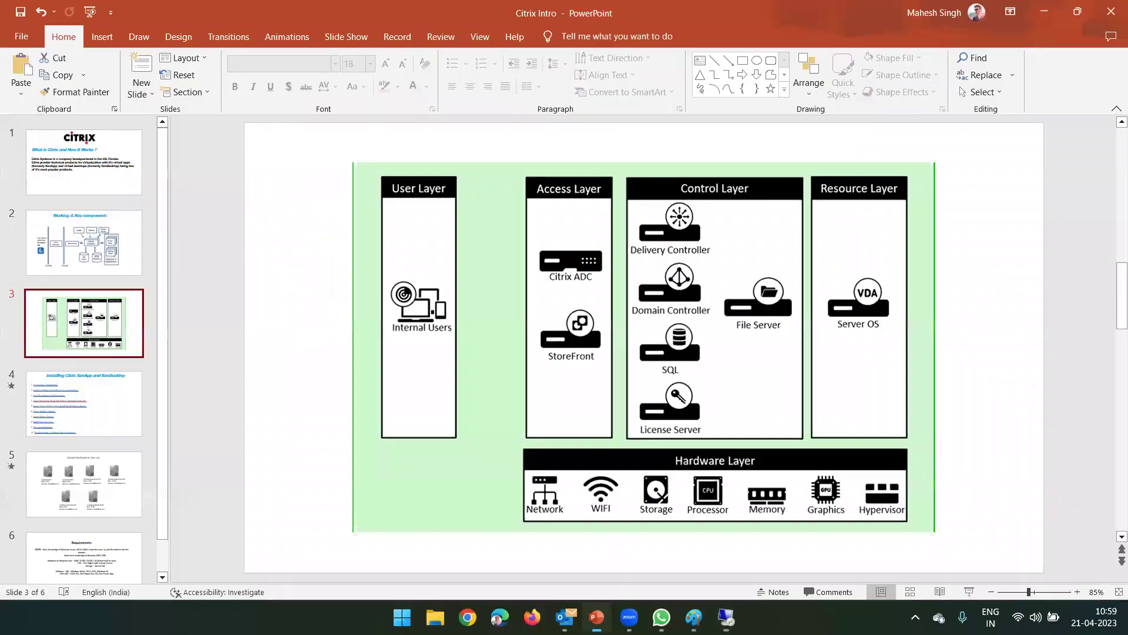
Step: Switch from the presentation to XenCenter in the remote desktop session and view the actions available for the Svr2K19 template
click(88, 425)
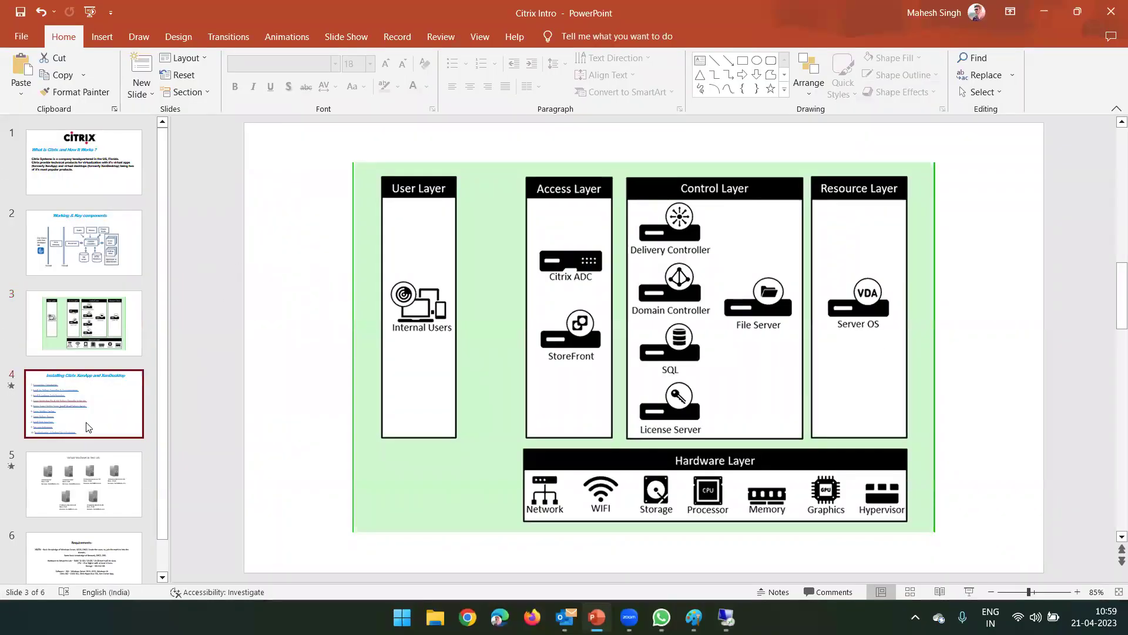
drag(616, 247, 297, 247)
click(616, 247)
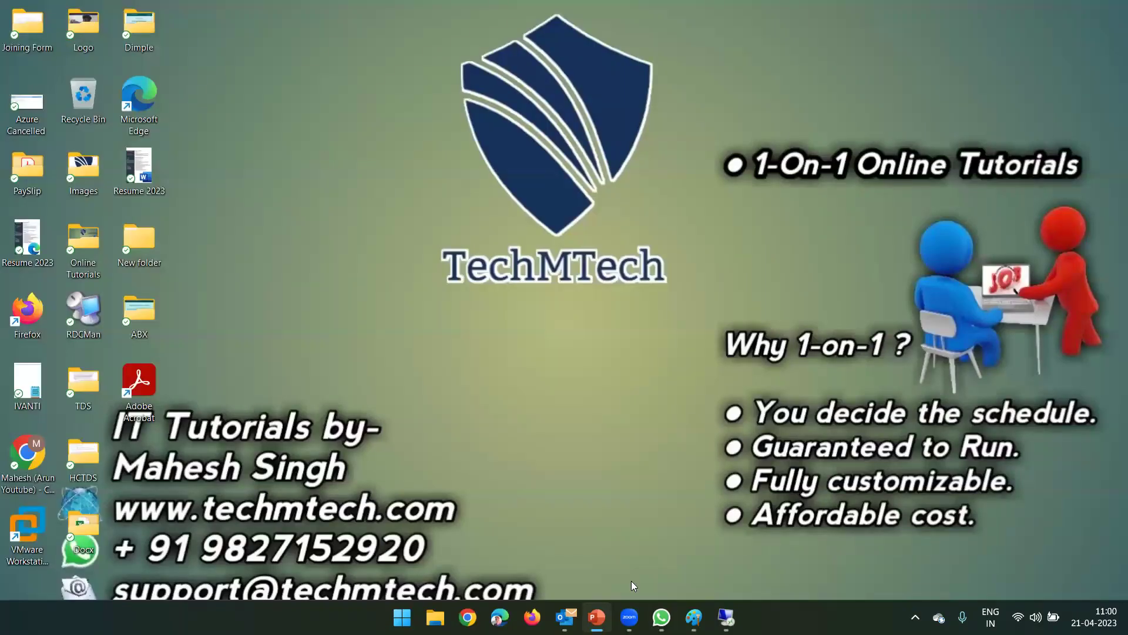
click(726, 617)
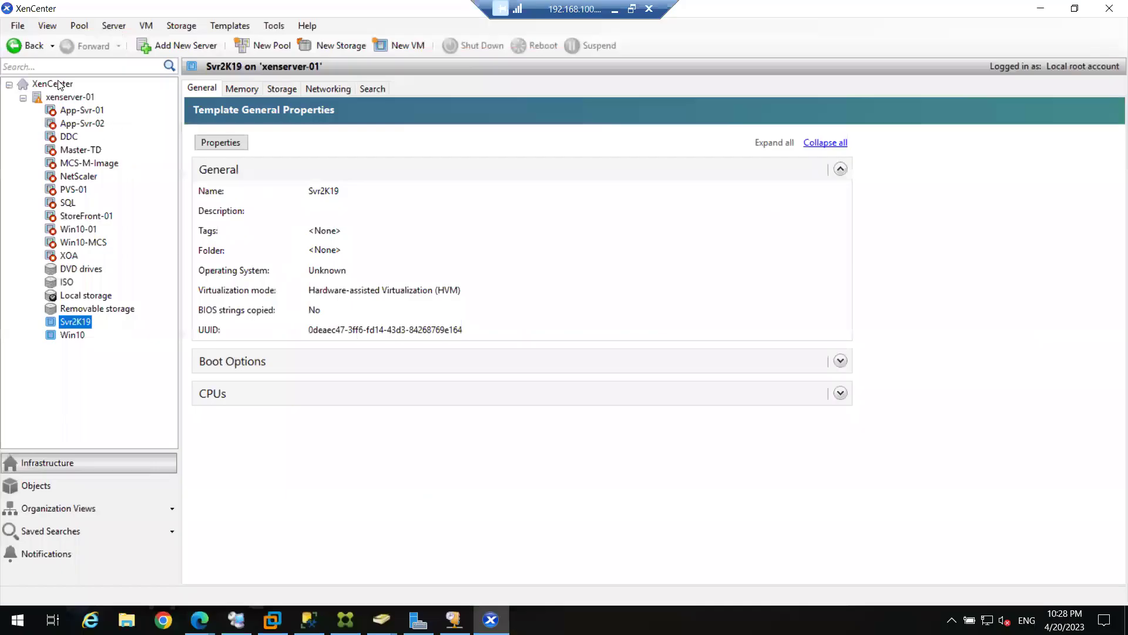
right_click(85, 327)
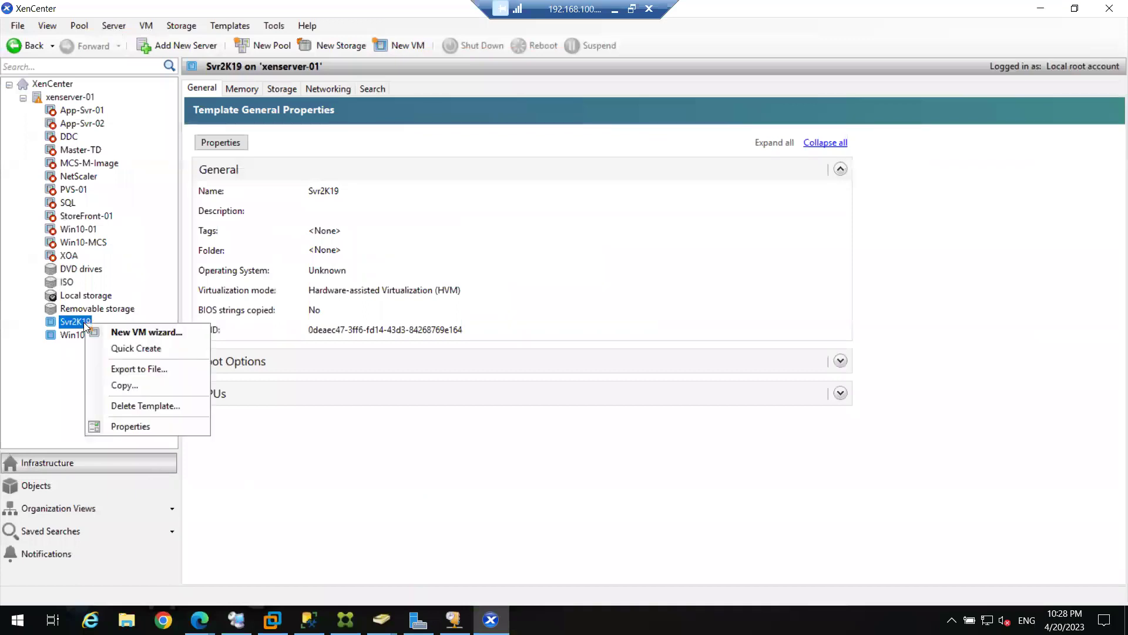
click(27, 375)
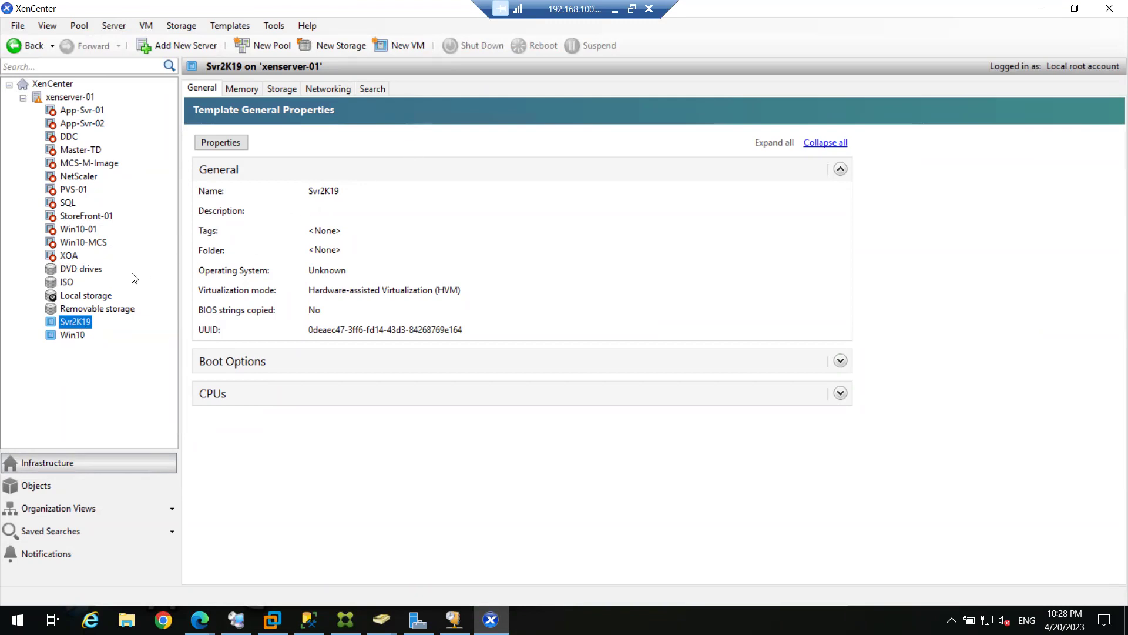
Step: Start a new VM from the Windows Server 2019 (64-bit) template and name it DDC
click(415, 46)
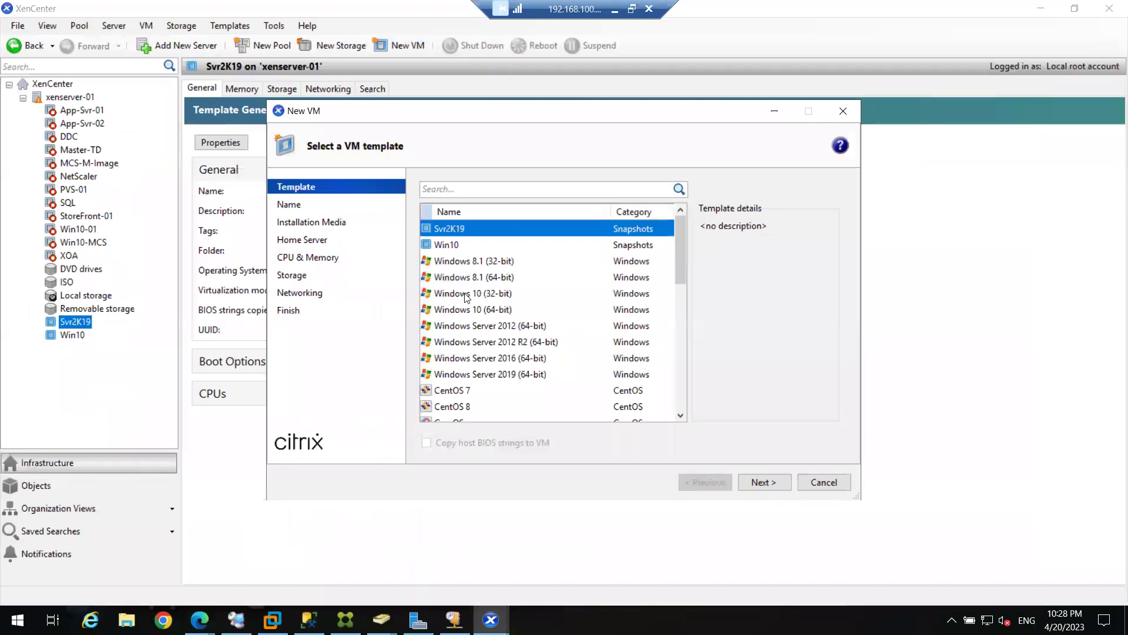
click(467, 376)
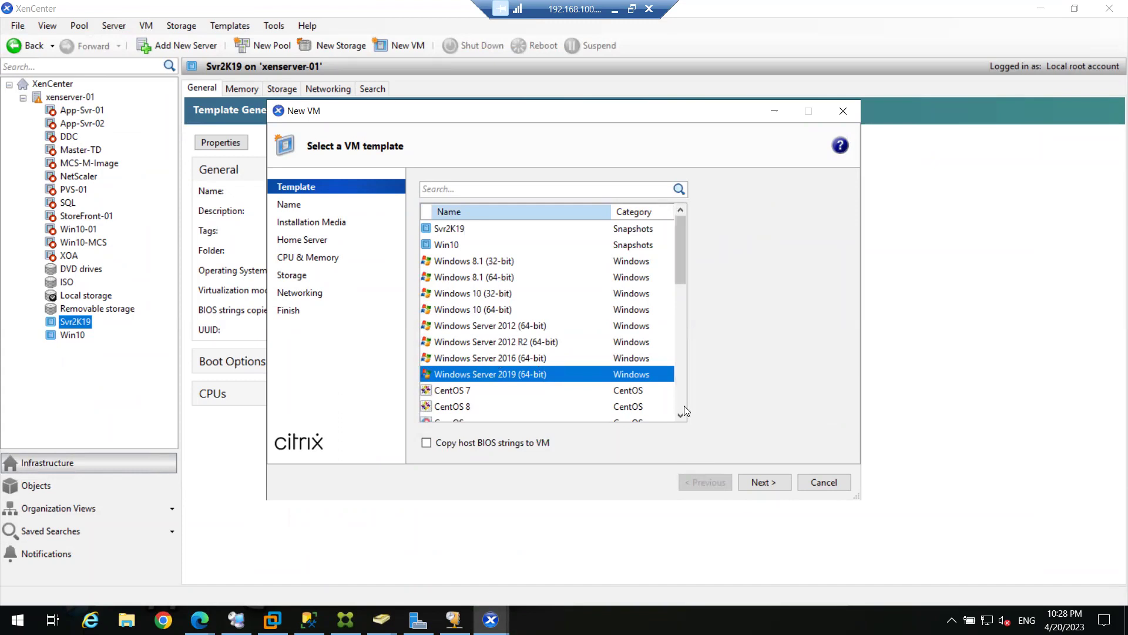
click(764, 482)
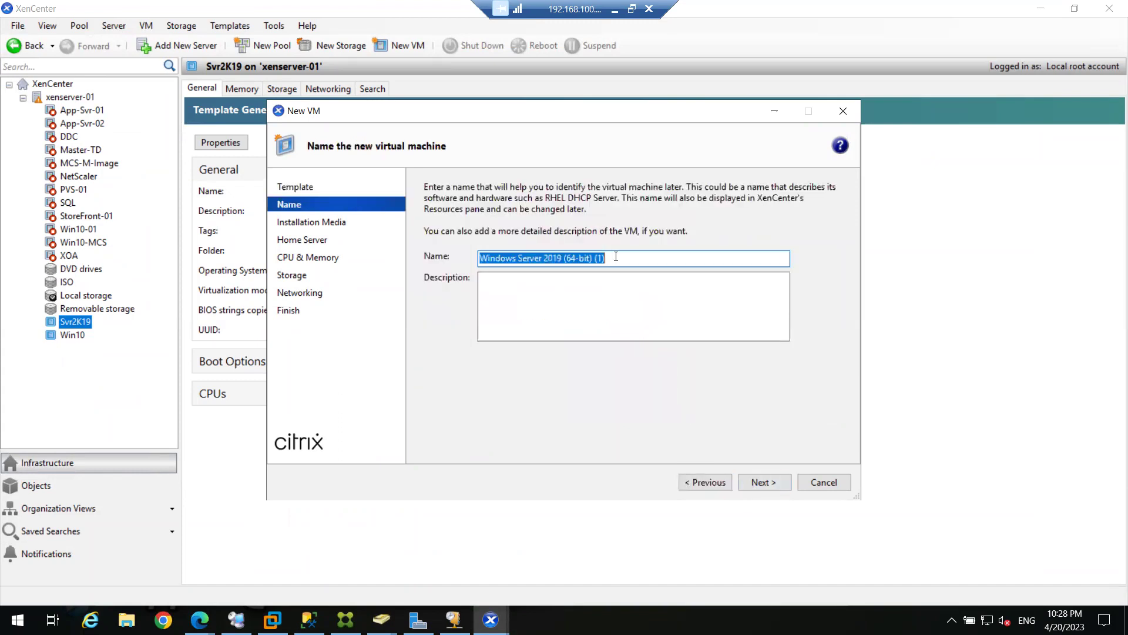
text(W)
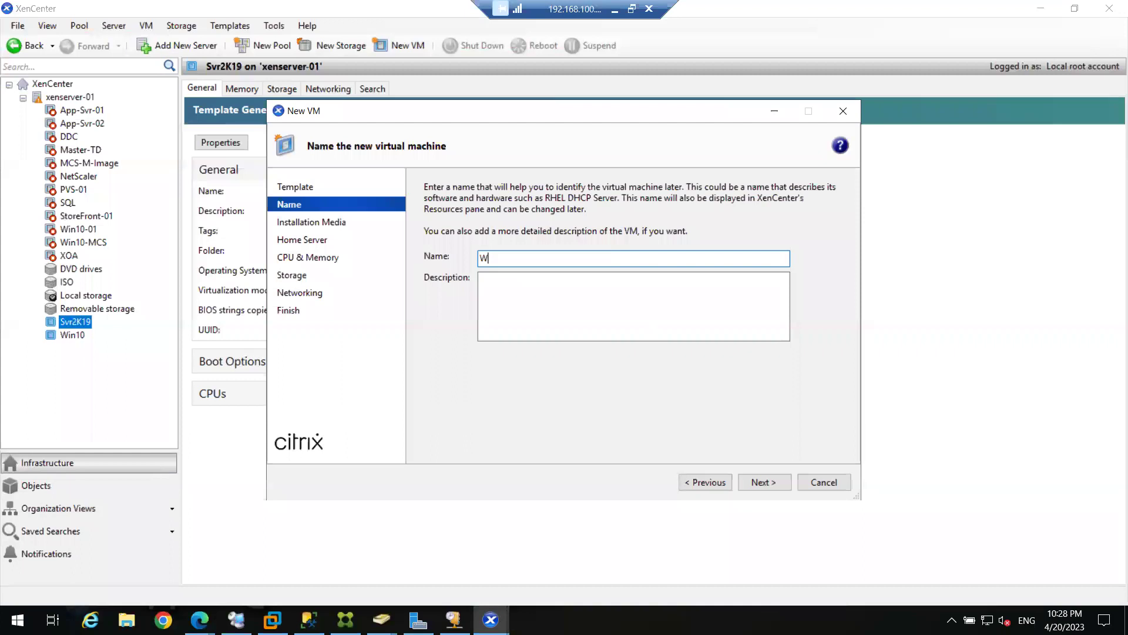
key(BackSpace)
text(DDC)
click(752, 477)
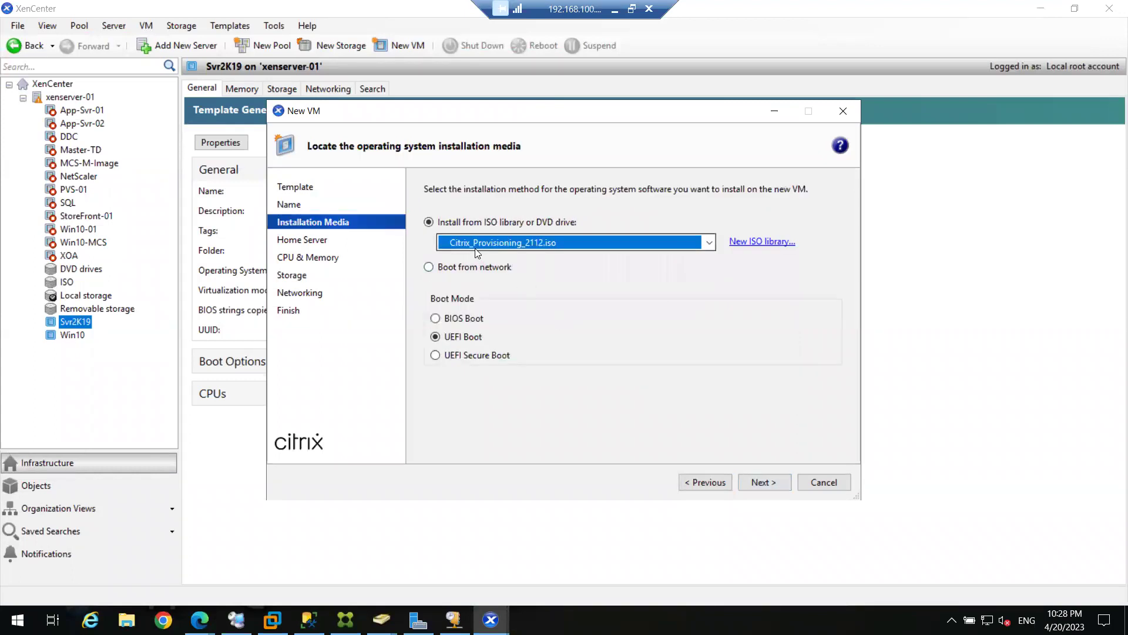
Step: Choose Server 2019.iso as the new VM's installation source and accept the default boot mode, home server, CPU and memory settings
click(497, 244)
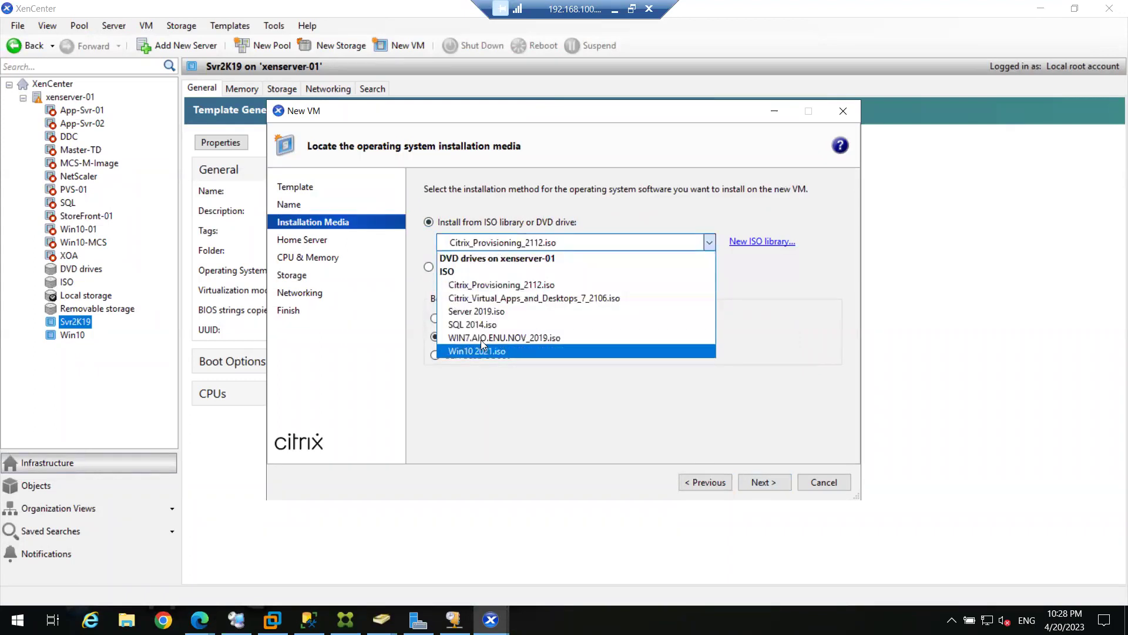
click(487, 313)
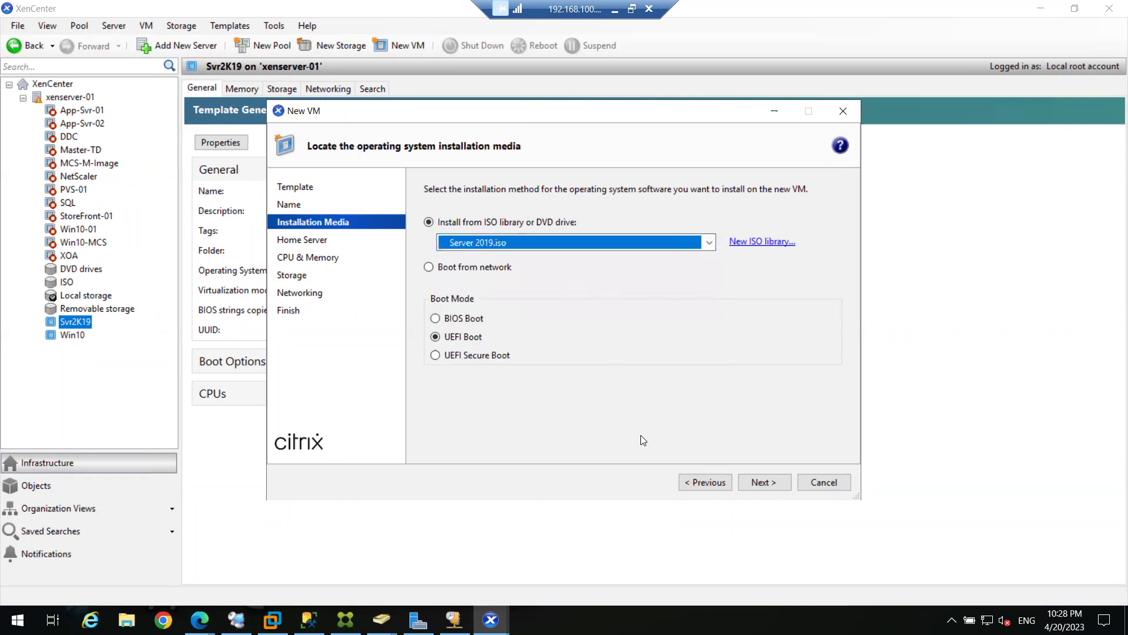
click(758, 478)
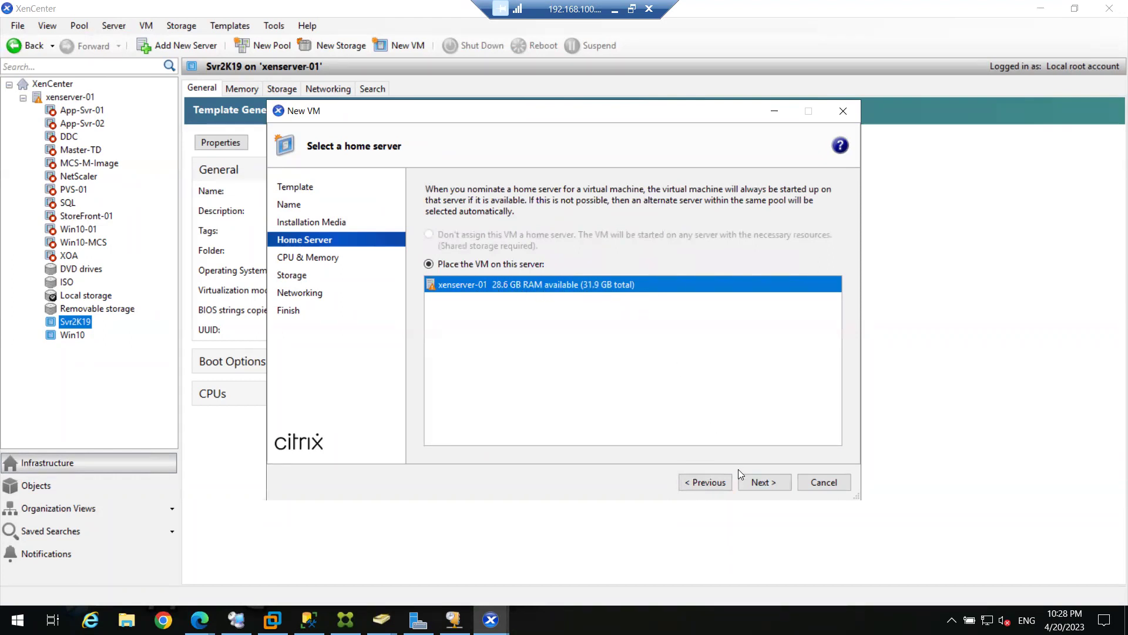
click(758, 479)
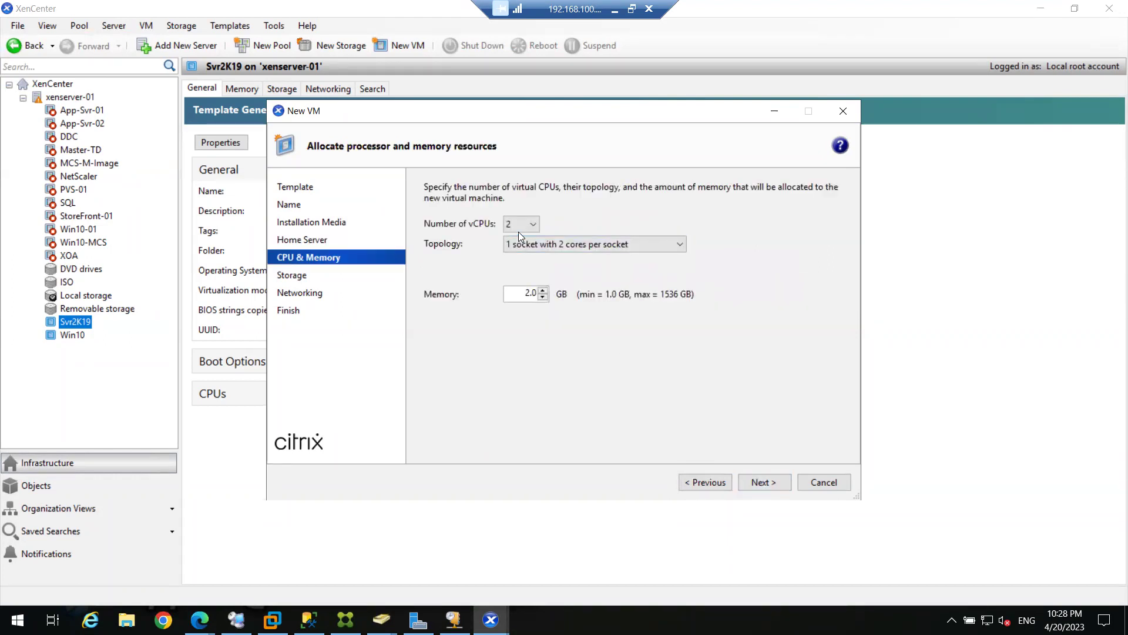
drag(524, 293, 604, 299)
click(764, 485)
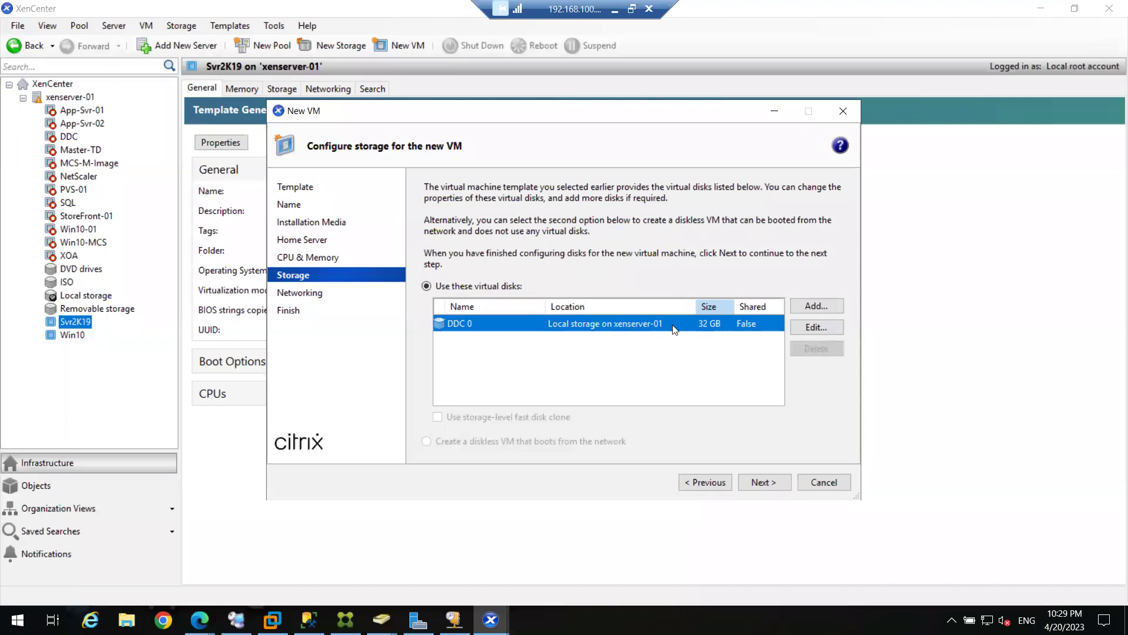
Step: Inspect the size and storage location settings of the new VM's virtual disk without changing them
click(816, 328)
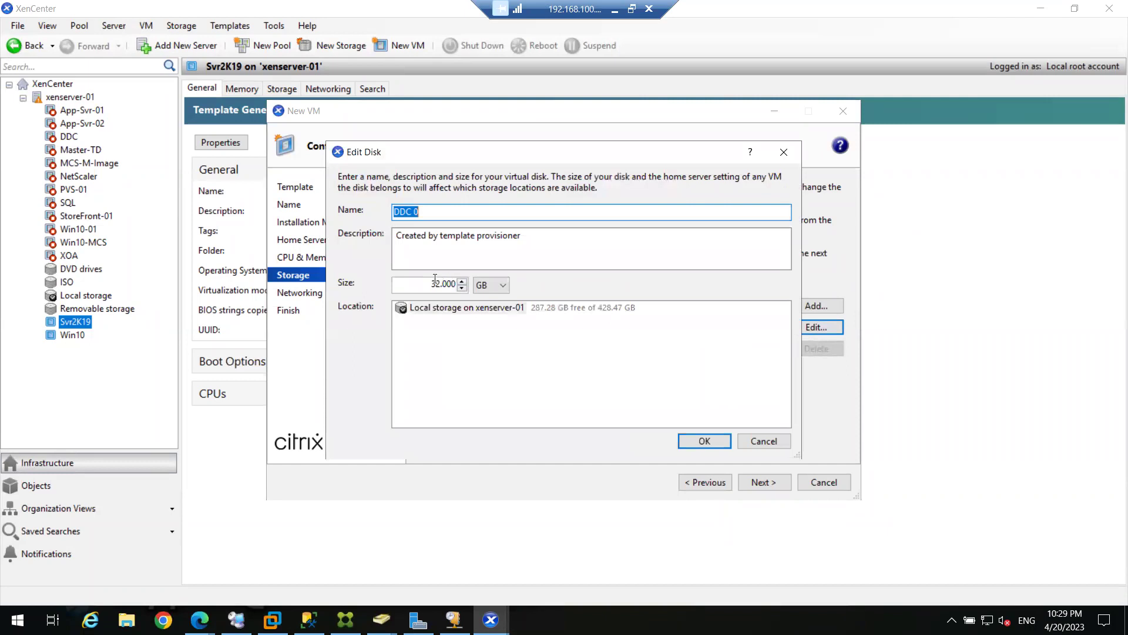
drag(432, 284, 453, 286)
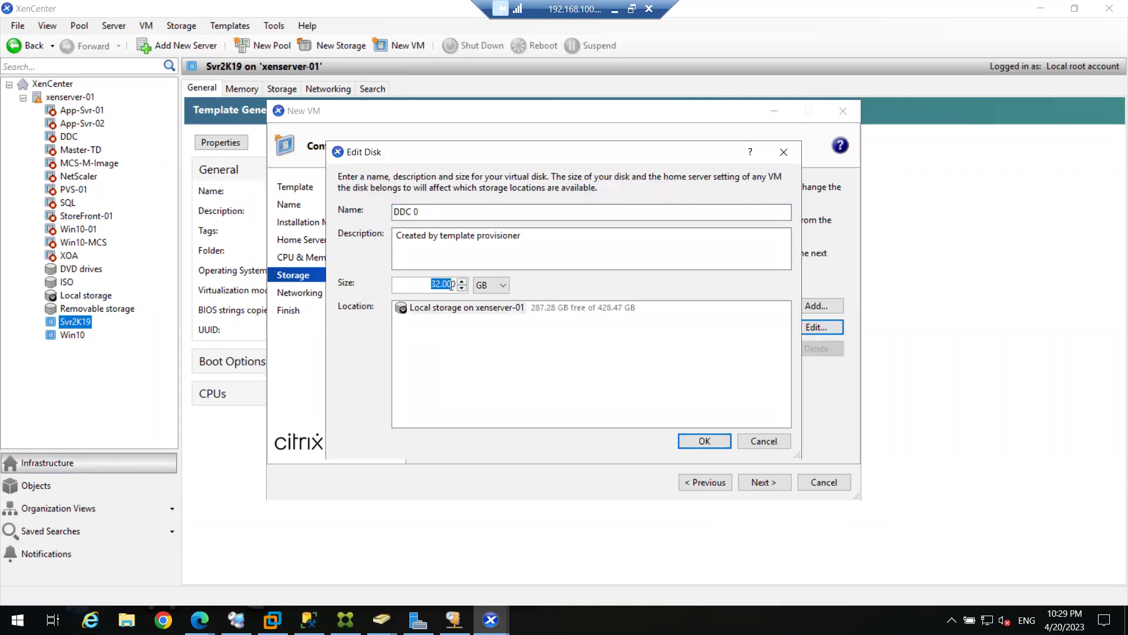
click(578, 312)
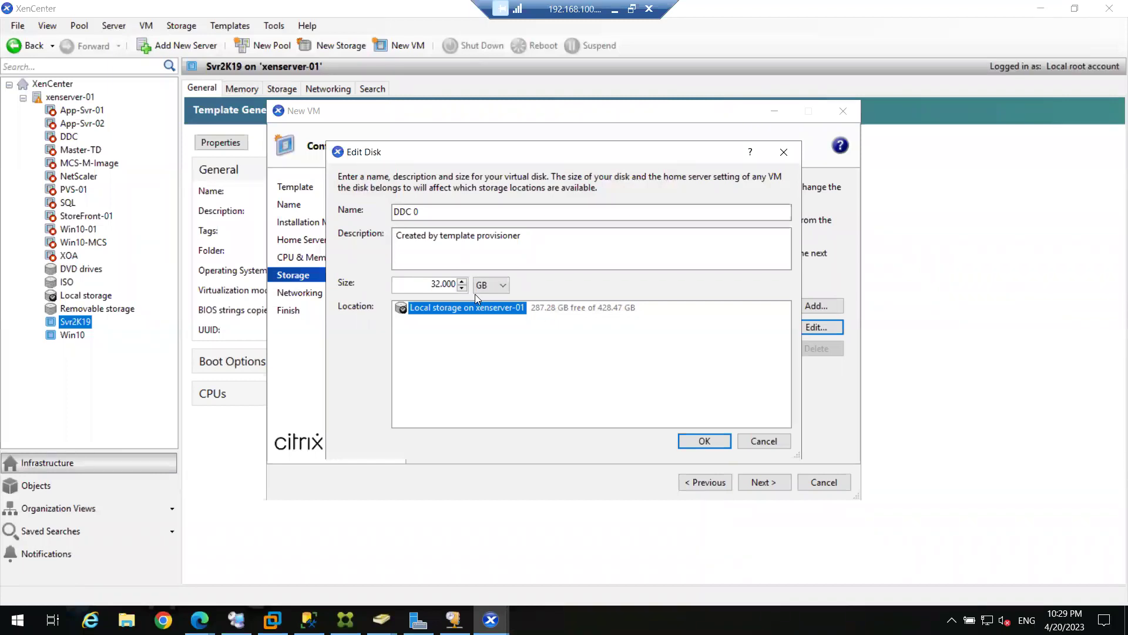
click(441, 284)
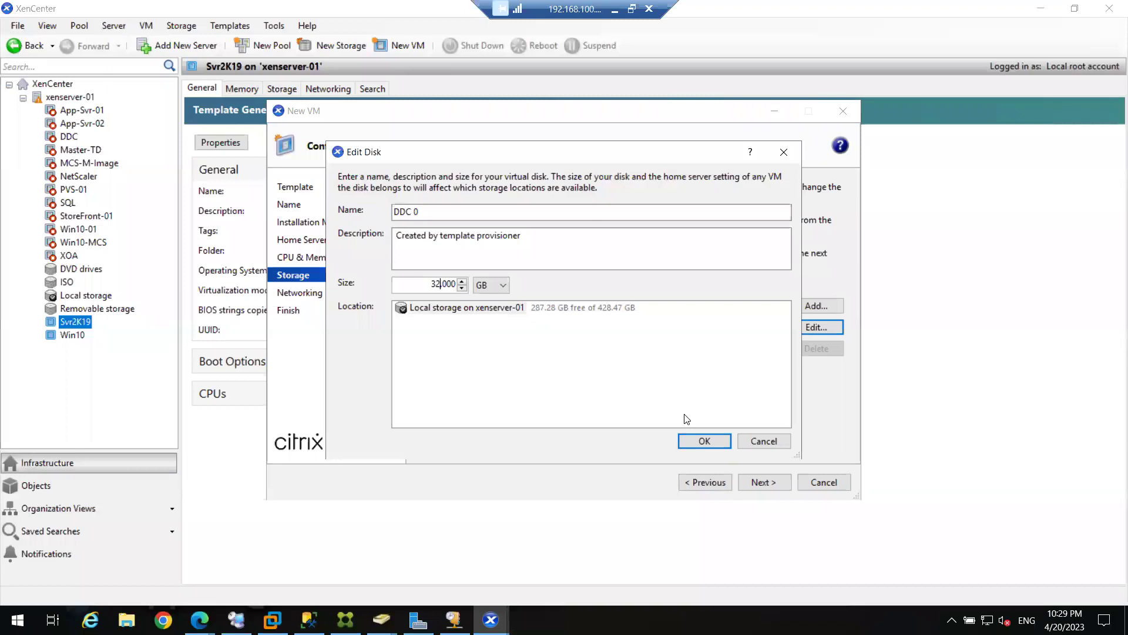
click(760, 443)
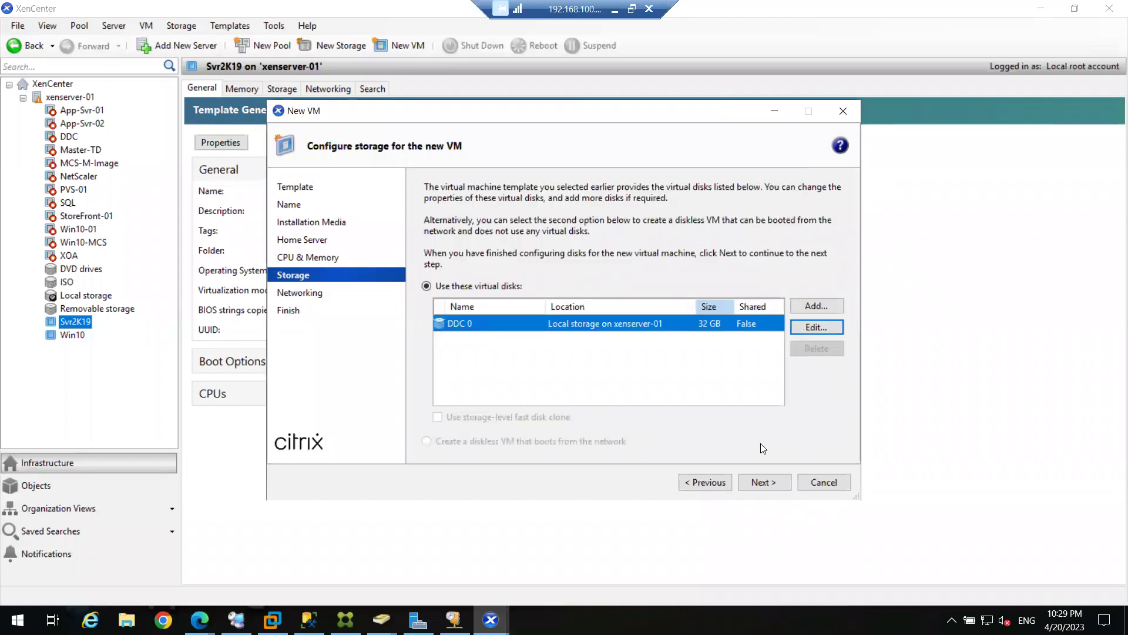
Step: Accept the default storage and networking, review the new VM's summary, and cancel its creation
click(764, 481)
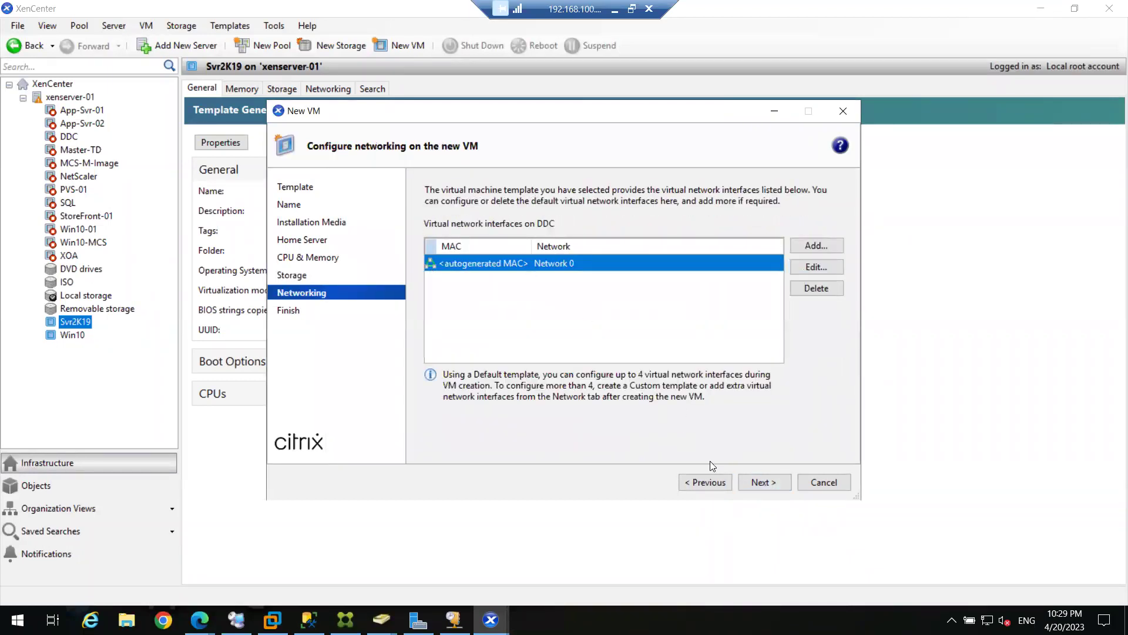
click(764, 483)
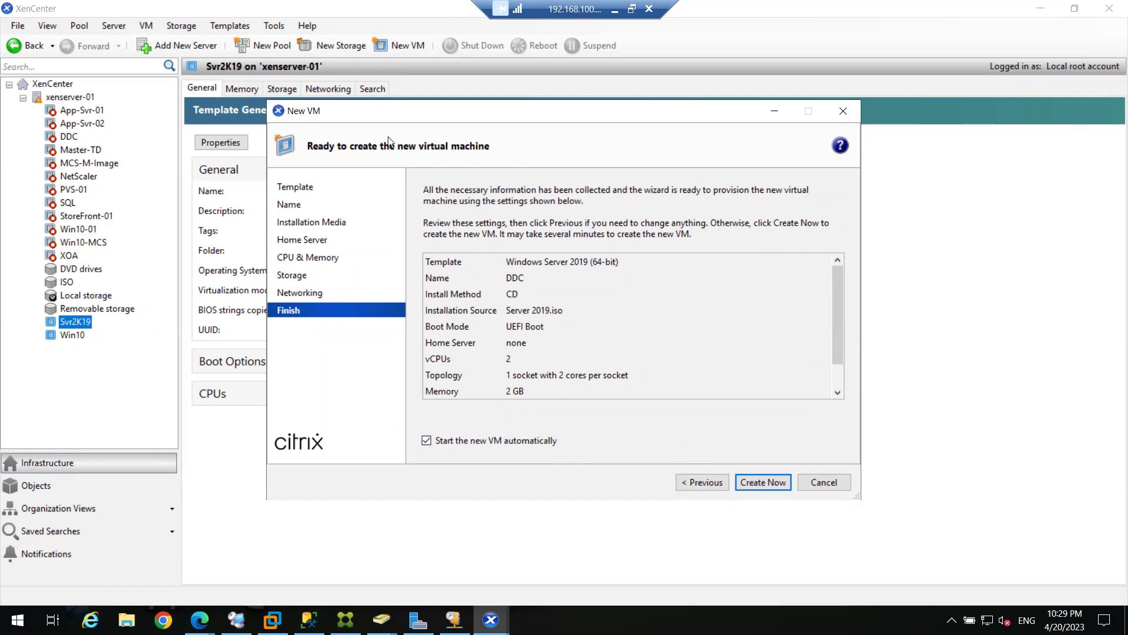
drag(379, 112, 385, 142)
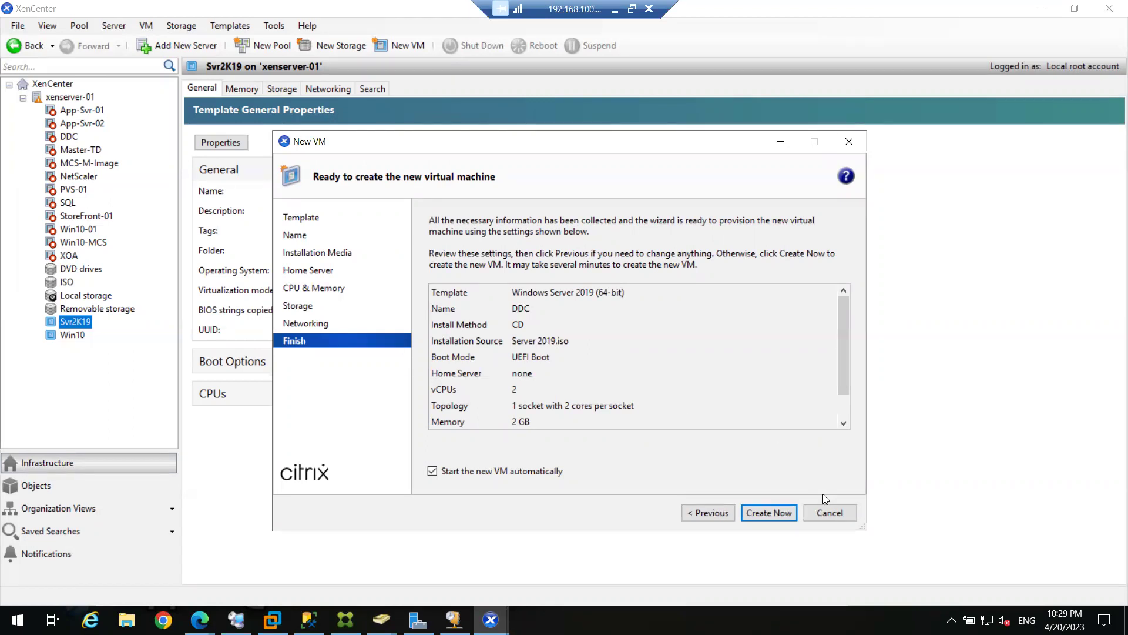
click(826, 509)
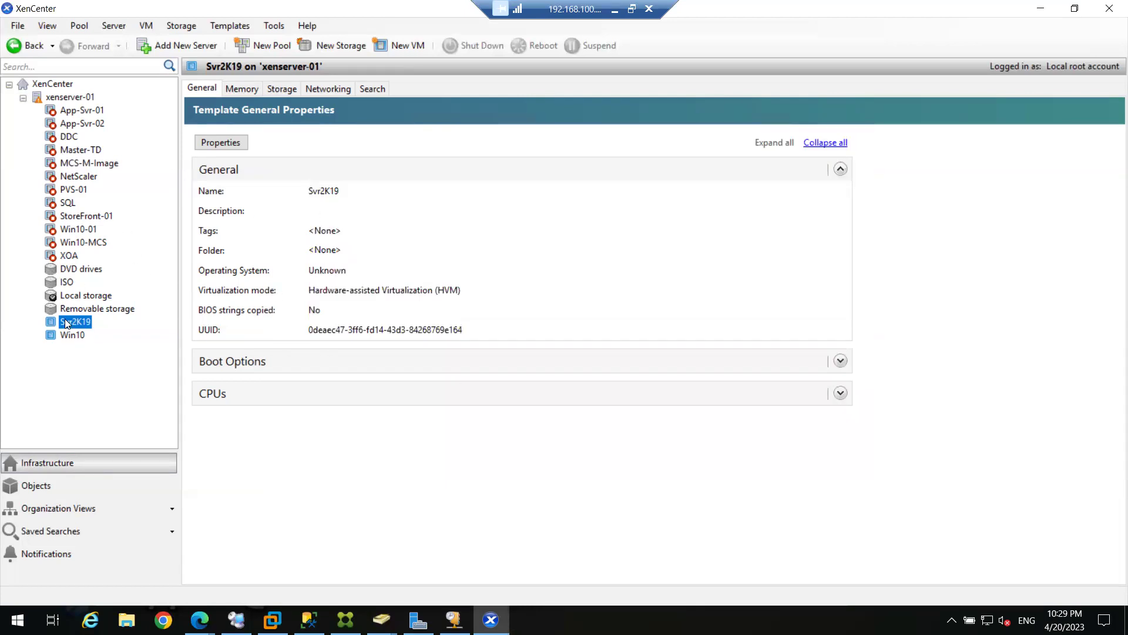
Step: View the actions available for the App-Svr-01 VM, including Convert to Template, and return to the Svr2K19 template
click(70, 111)
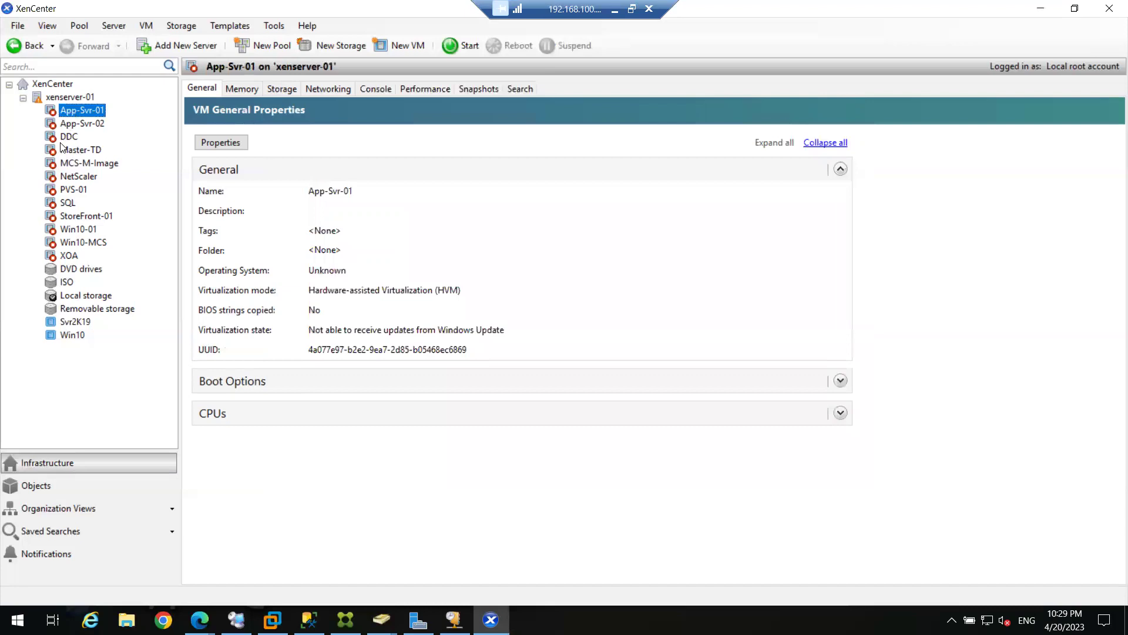
right_click(69, 114)
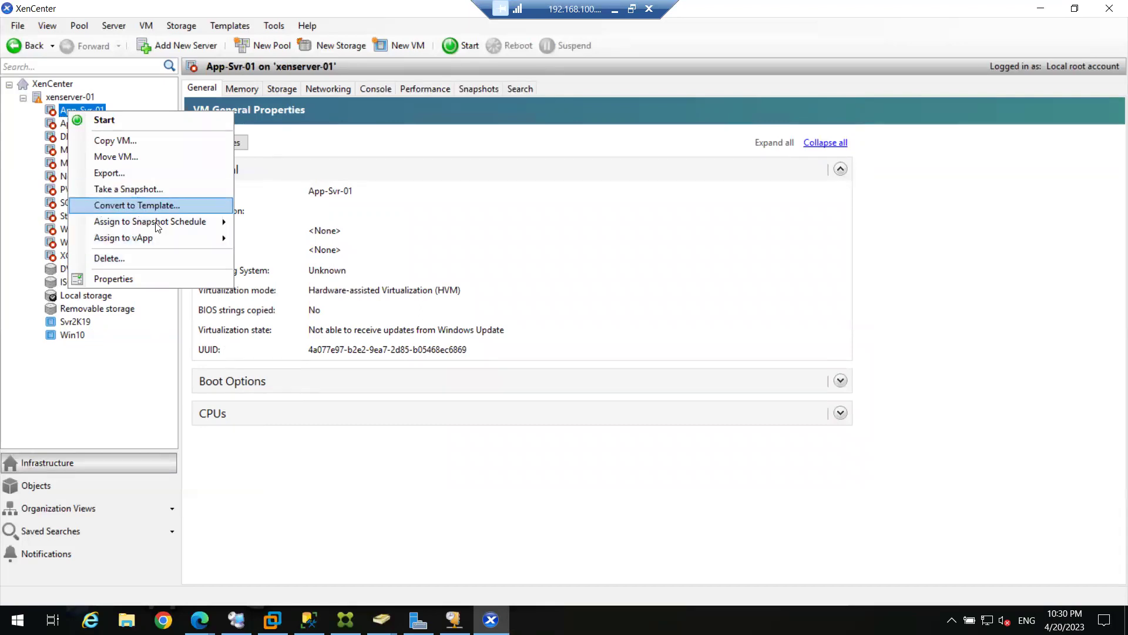
click(77, 323)
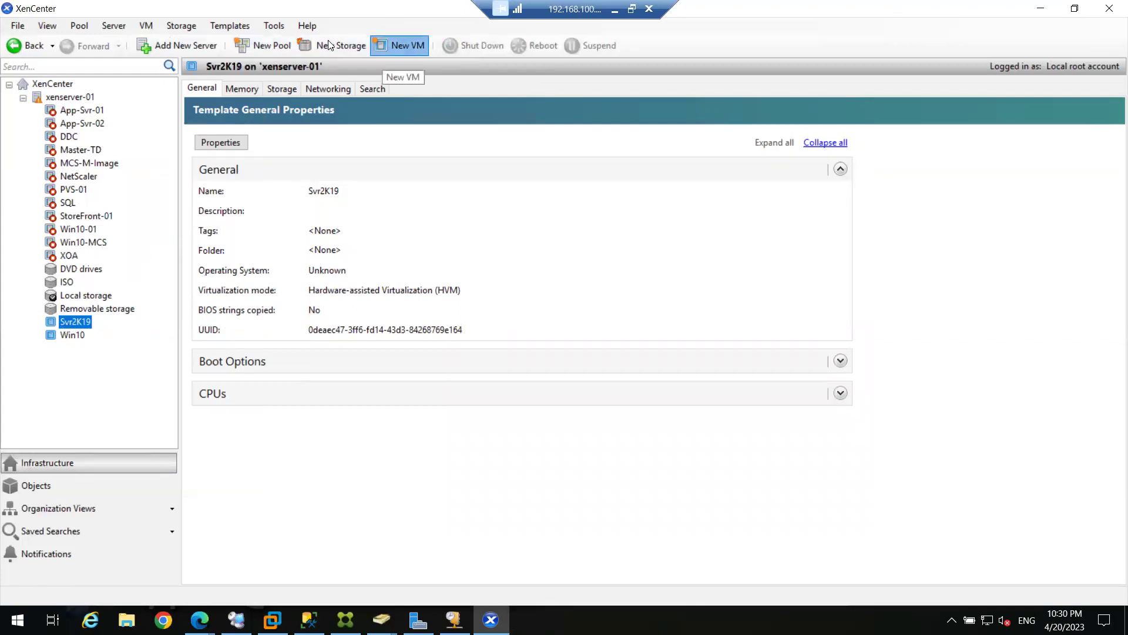
click(395, 46)
click(463, 294)
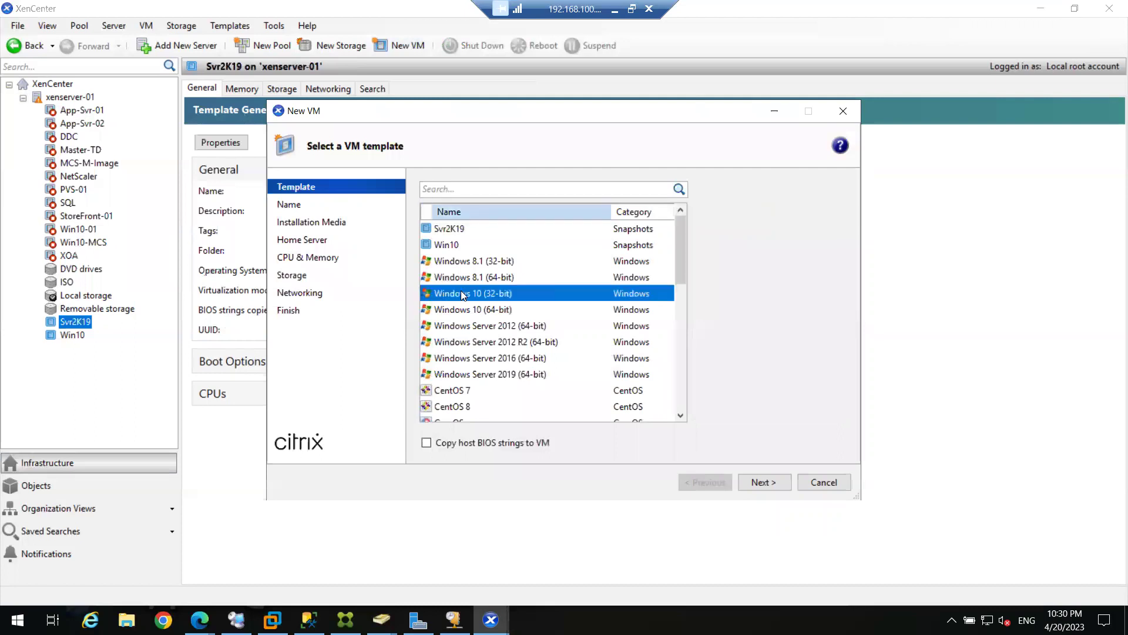
click(456, 339)
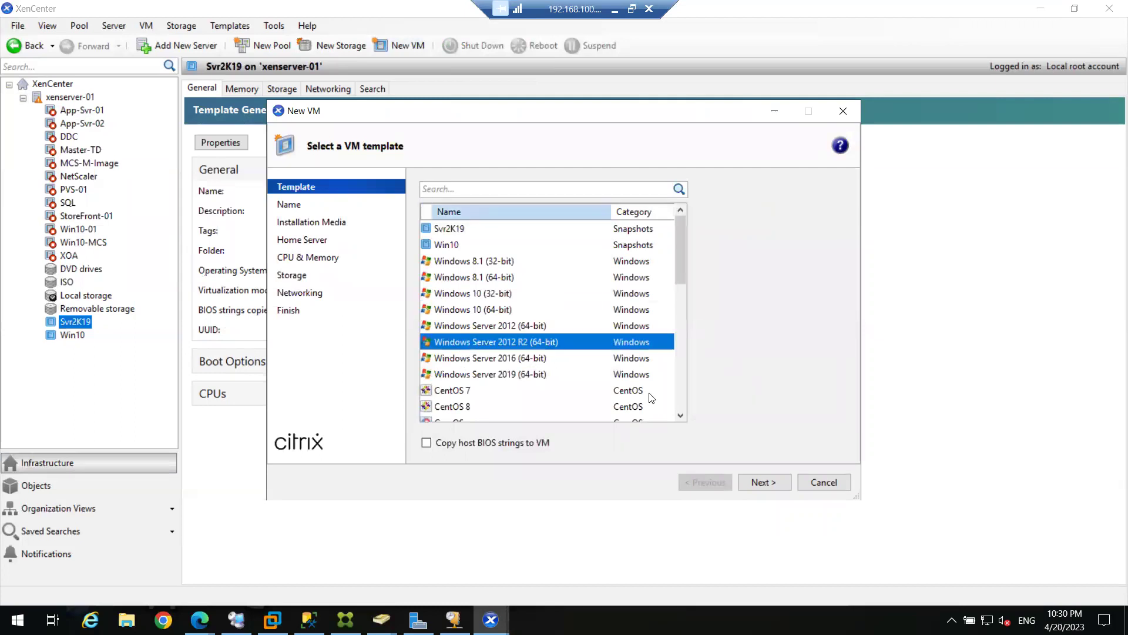
click(817, 485)
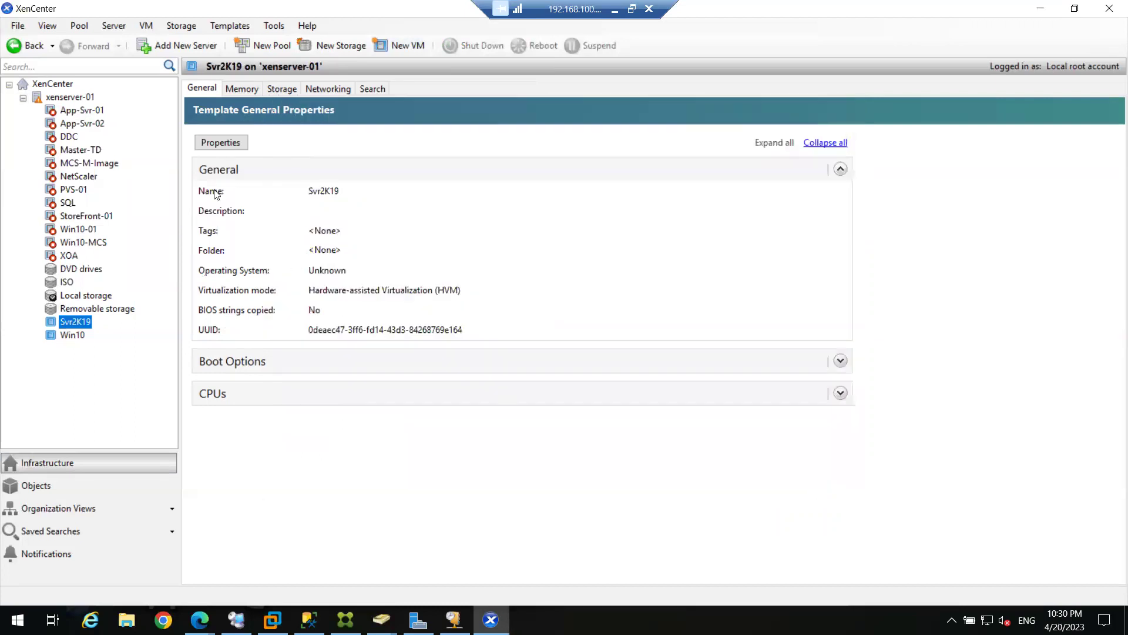
Step: View the actions available for the existing DDC VM, including Convert to Template
click(69, 137)
right_click(69, 137)
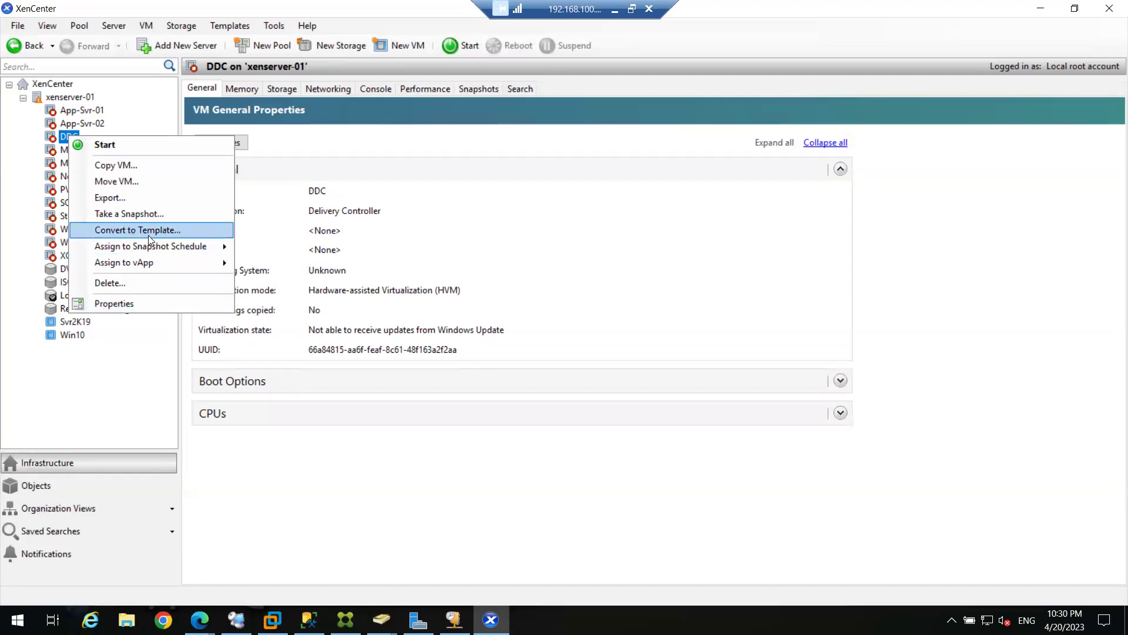
click(92, 379)
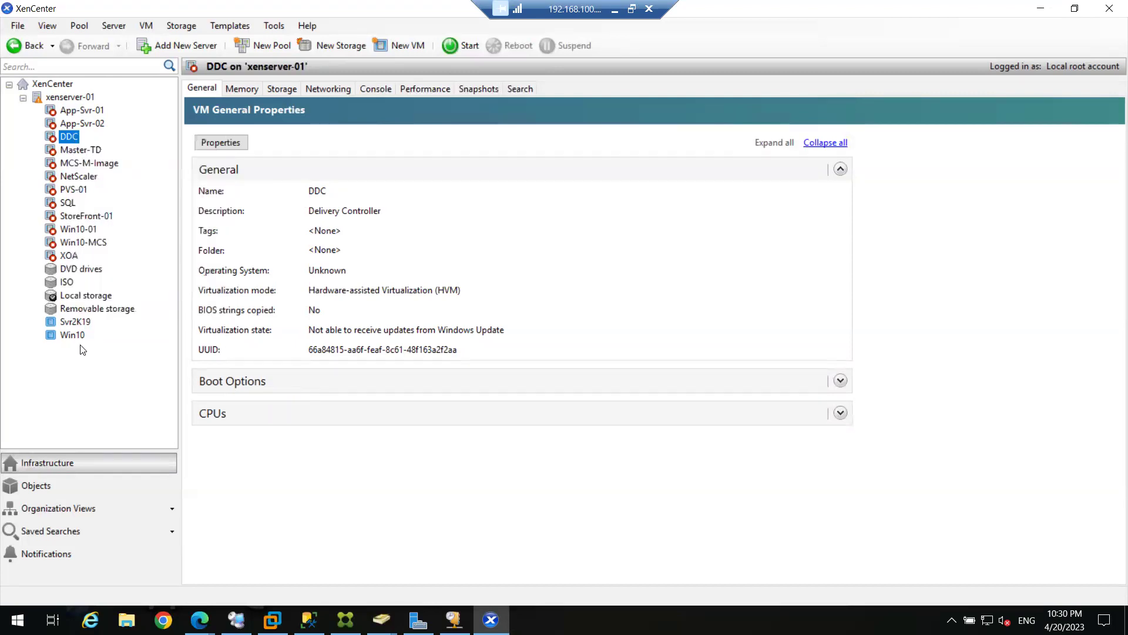
Step: Create a new VM from the Svr2K19 template using Quick Create
click(67, 322)
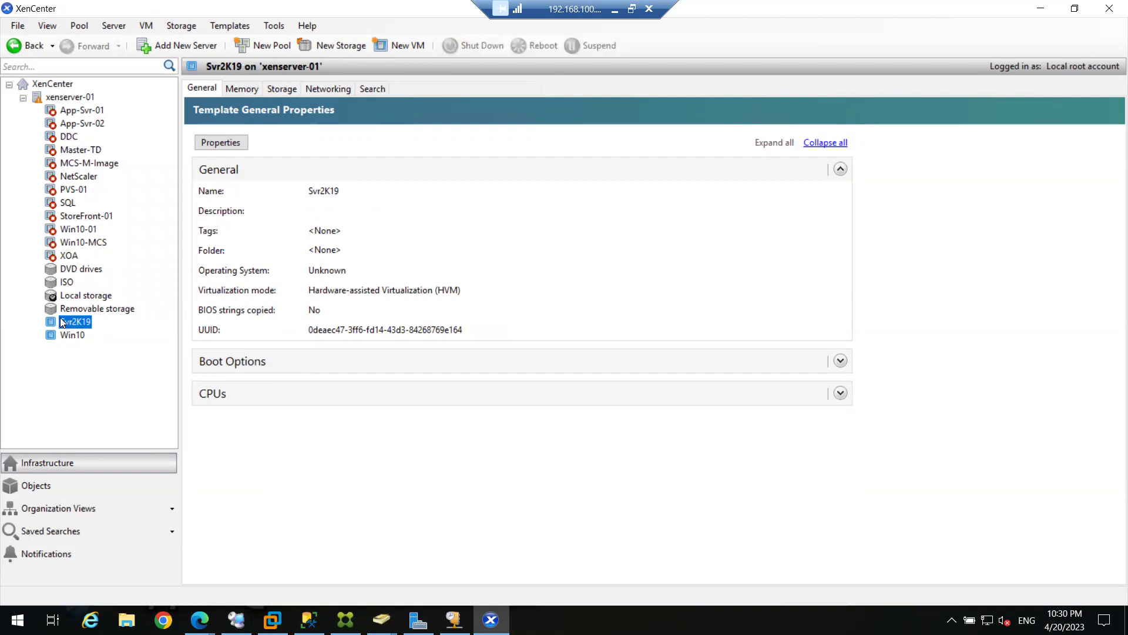
right_click(65, 324)
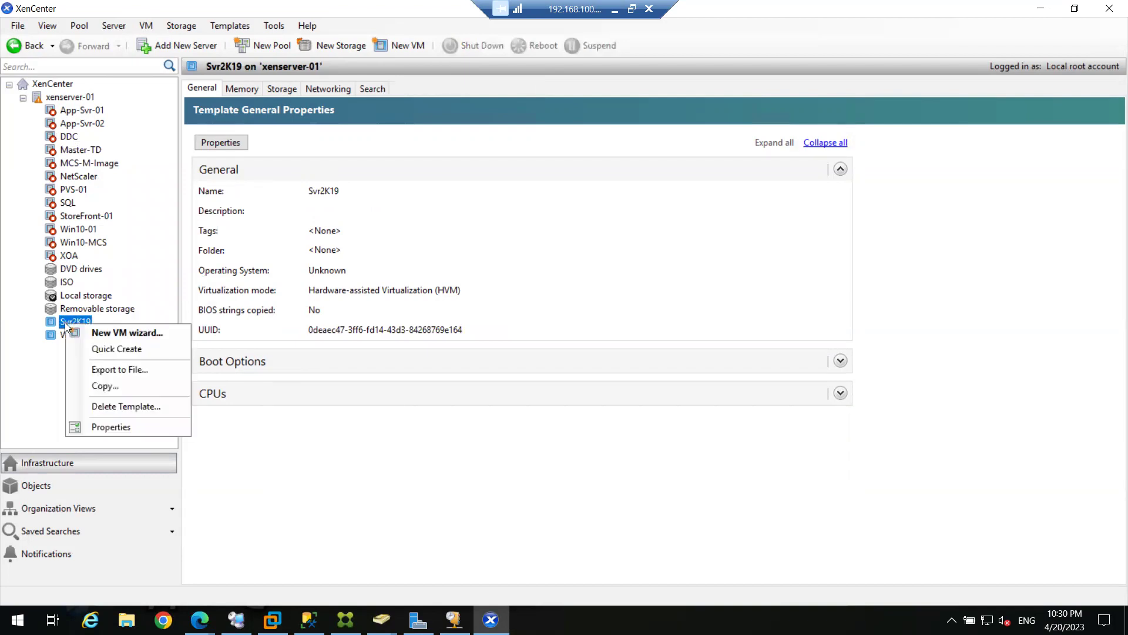
click(108, 353)
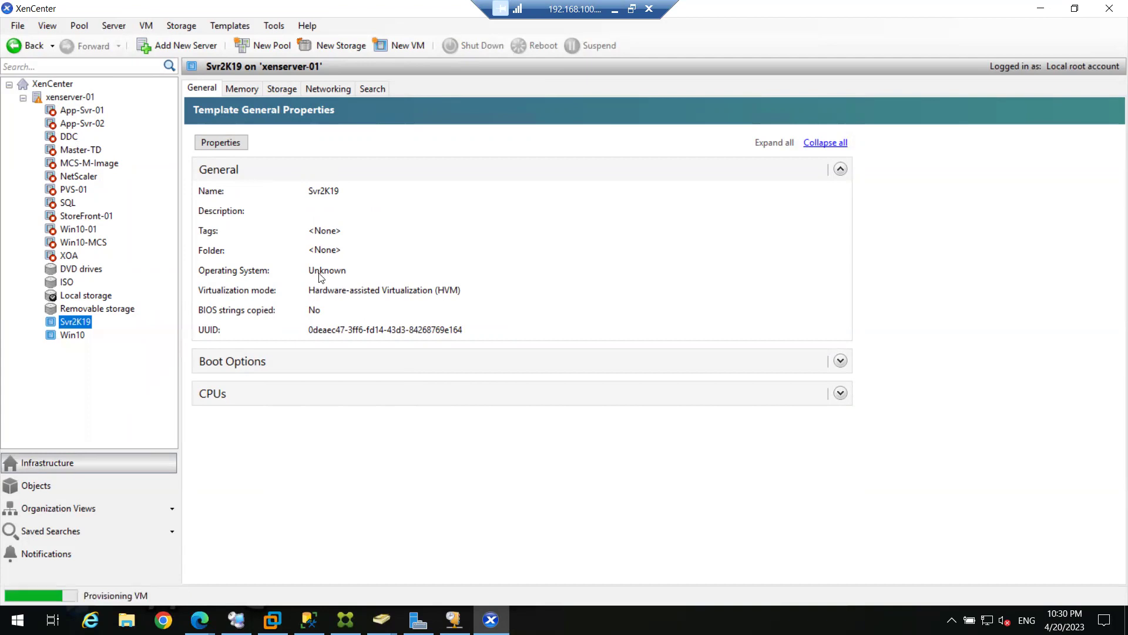
Step: Show the console of the new Svr2K19 (1) VM, scaled to fit the window
click(81, 229)
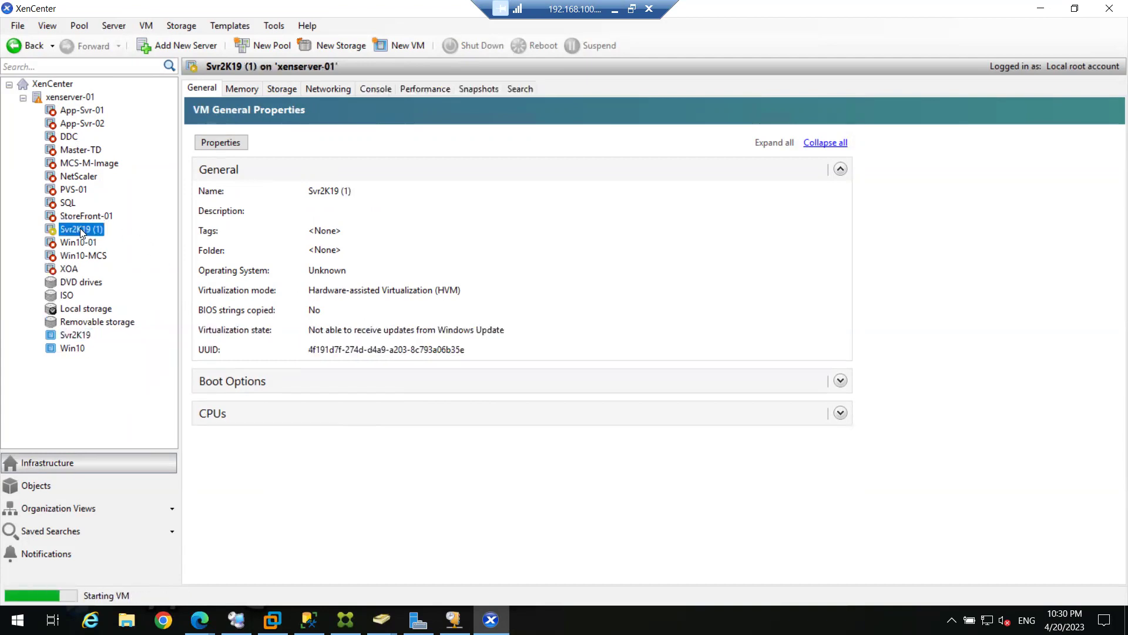
click(375, 89)
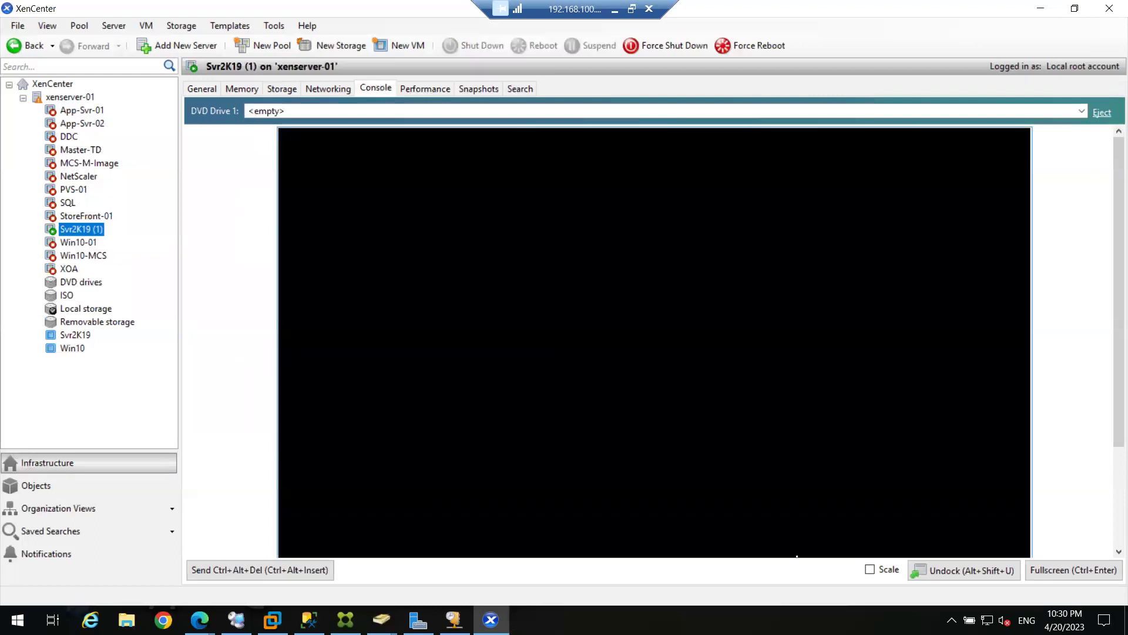
click(871, 569)
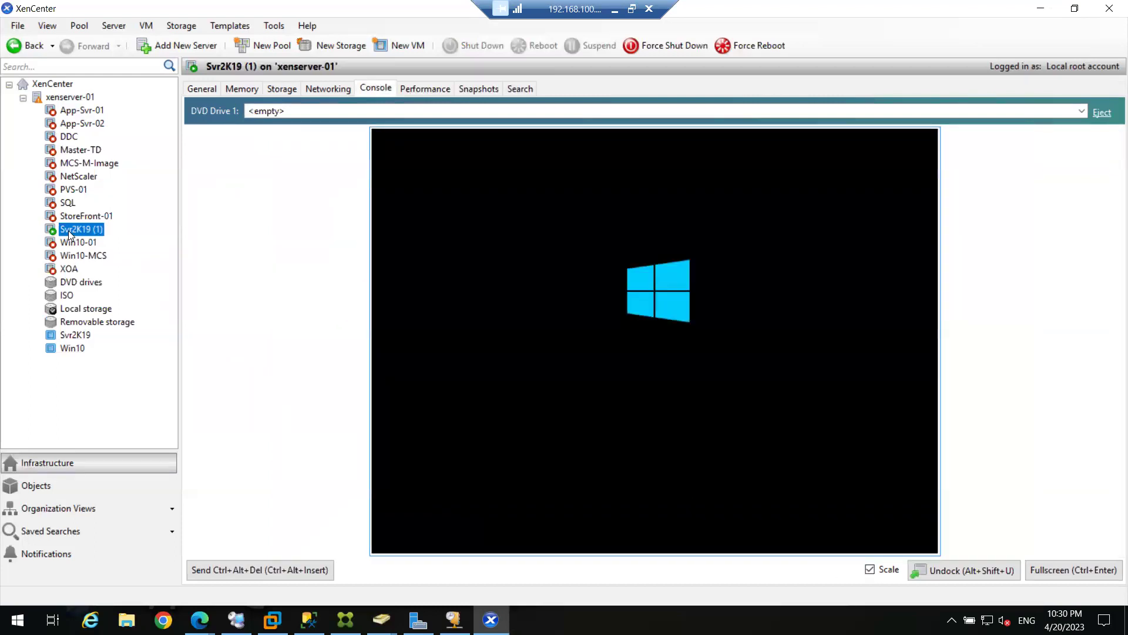
Step: Rename the Svr2K19 (1) VM to DDC-02 in its properties
right_click(69, 233)
click(116, 336)
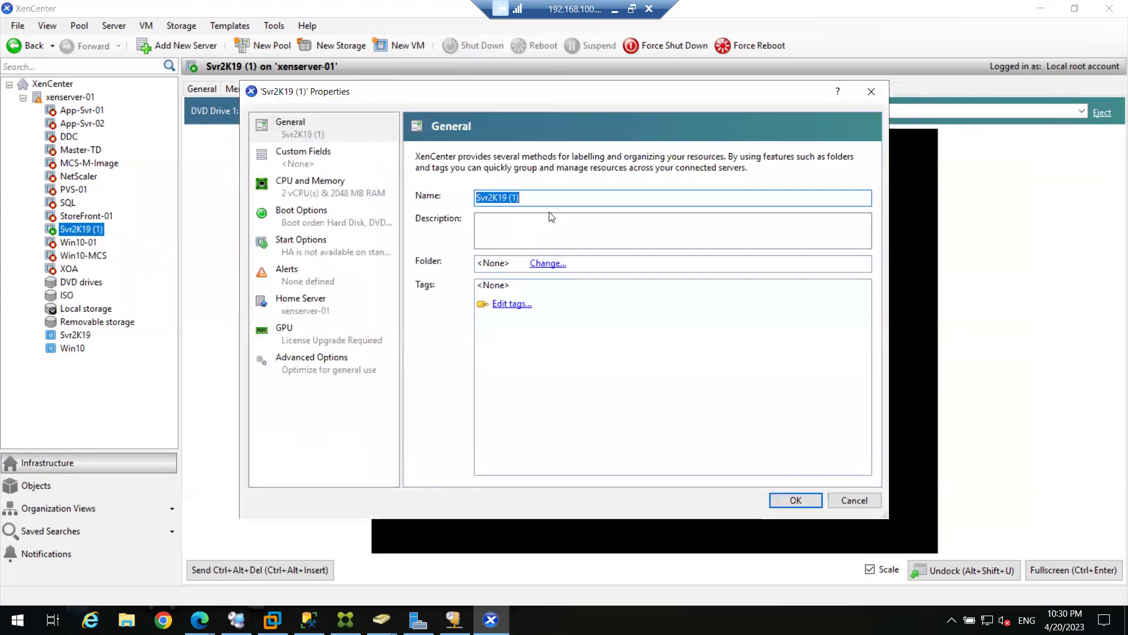
text(DDC-0)
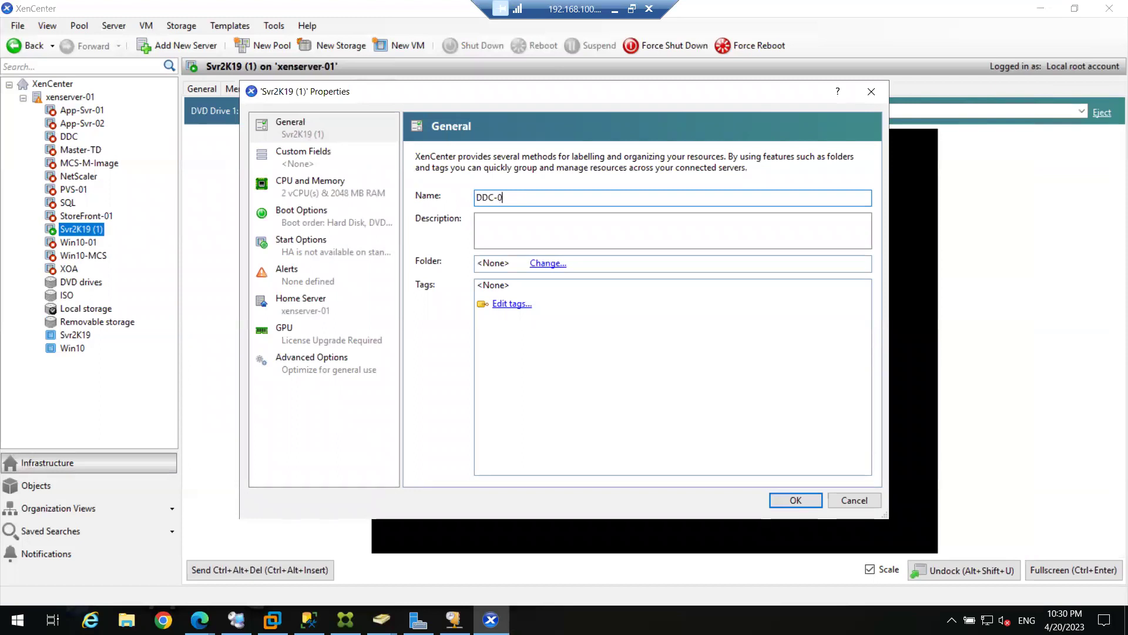
text(1)
double_click(479, 197)
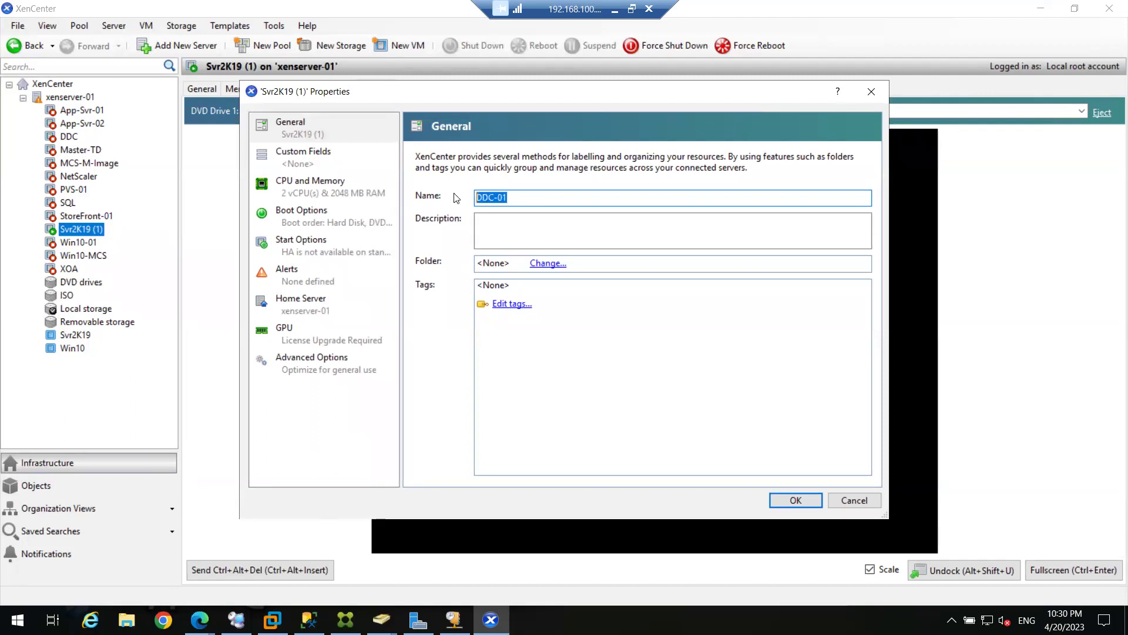
click(536, 195)
key(shift+Left)
key(shift+Left)
key(BackSpace)
text(02)
click(786, 502)
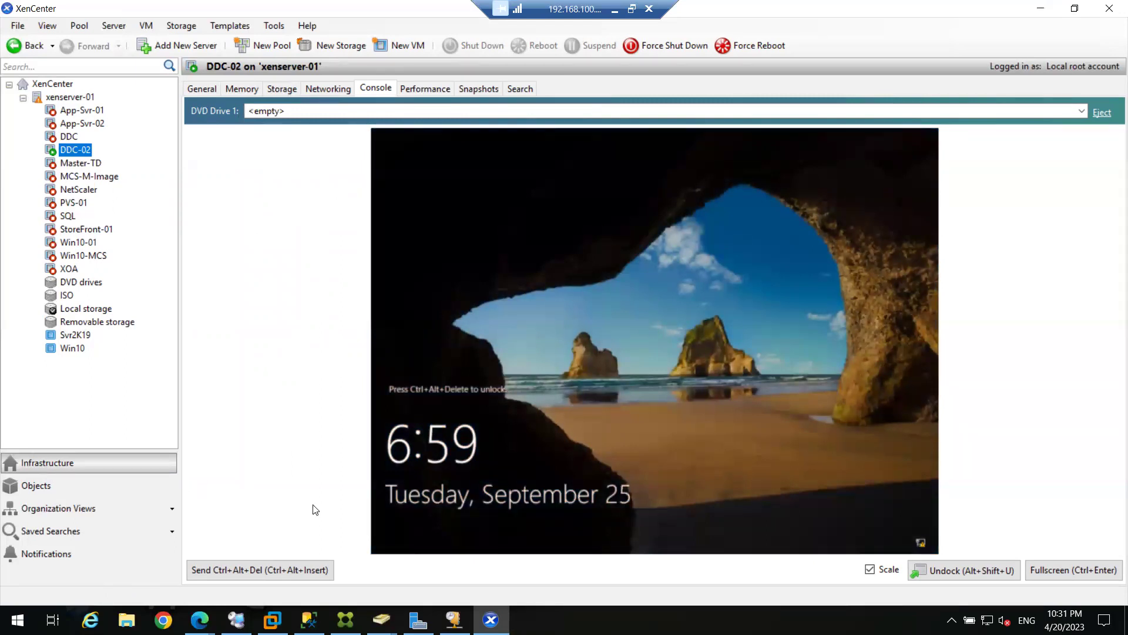
Step: Unlock the DDC-02 console and sign in as Administrator with the account password
click(260, 569)
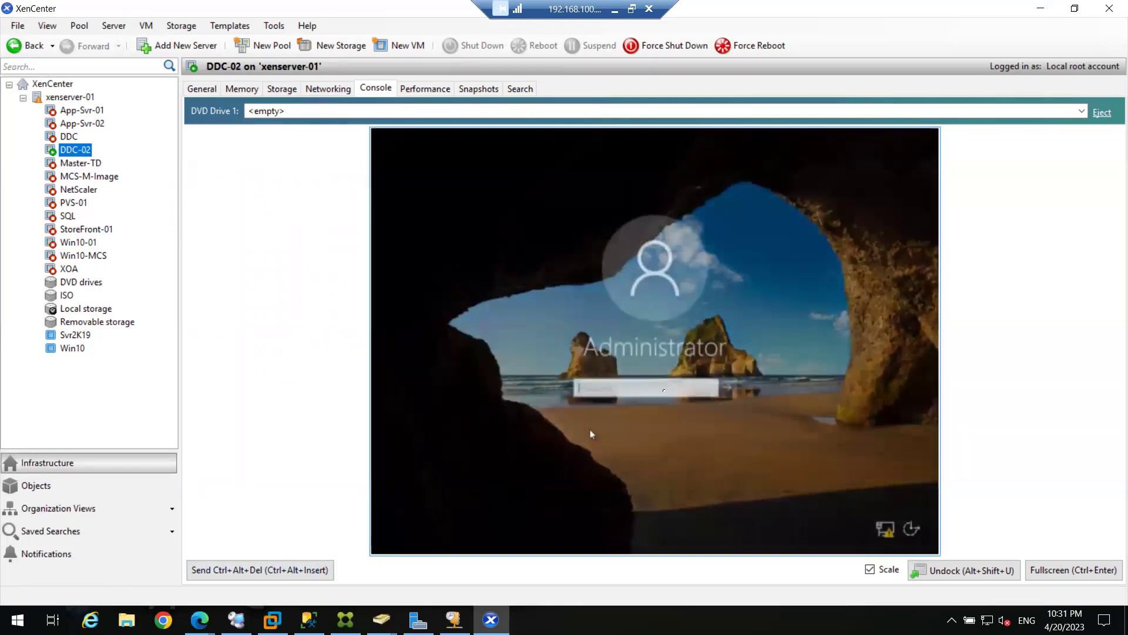
text(*********)
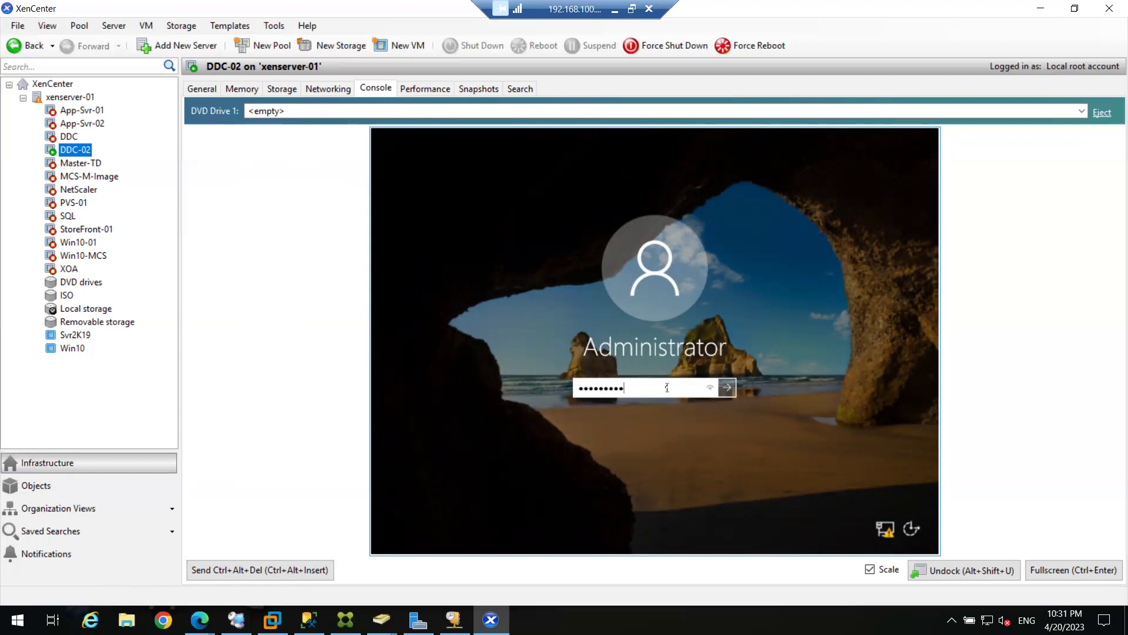
key(Return)
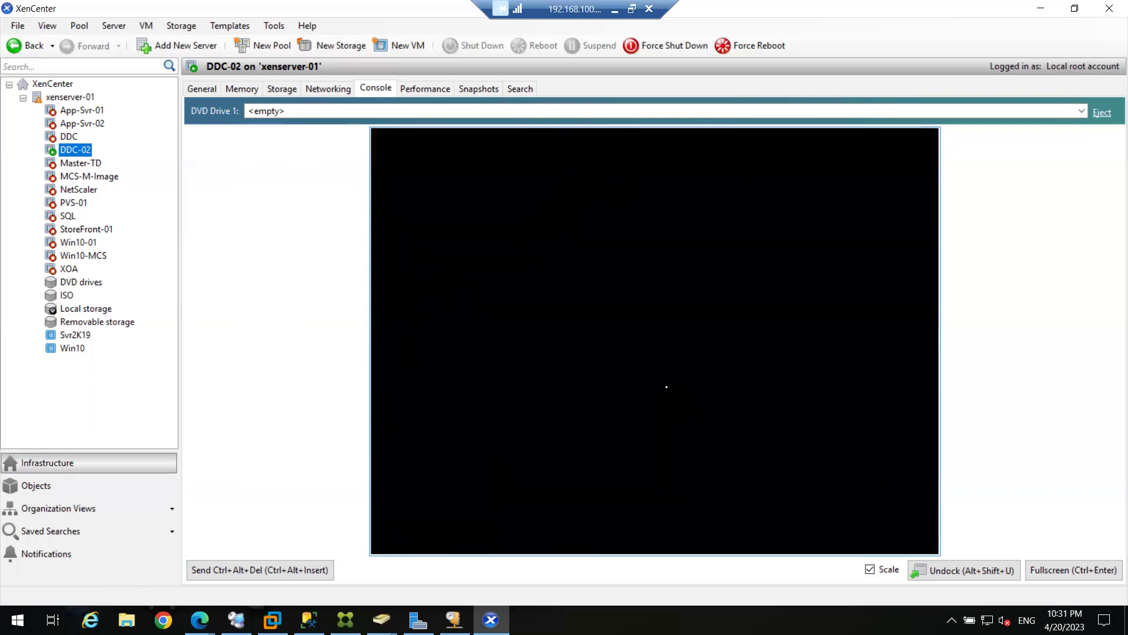
Step: Show the DDC-02 console in full screen and open the Local Server properties in a maximized Server Manager
click(1073, 570)
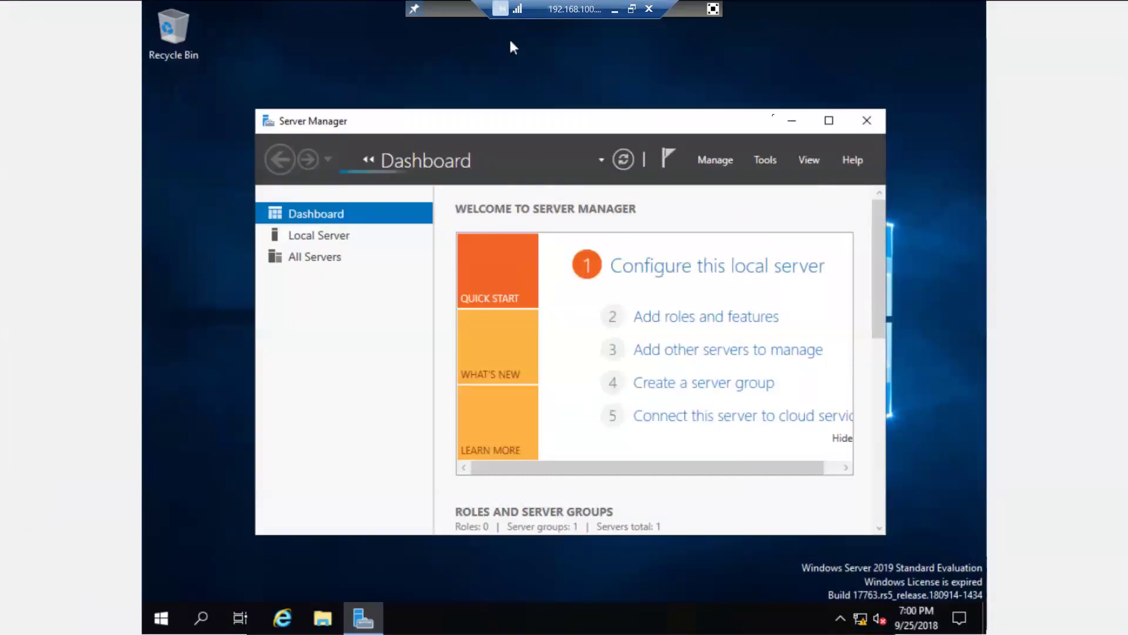
click(791, 121)
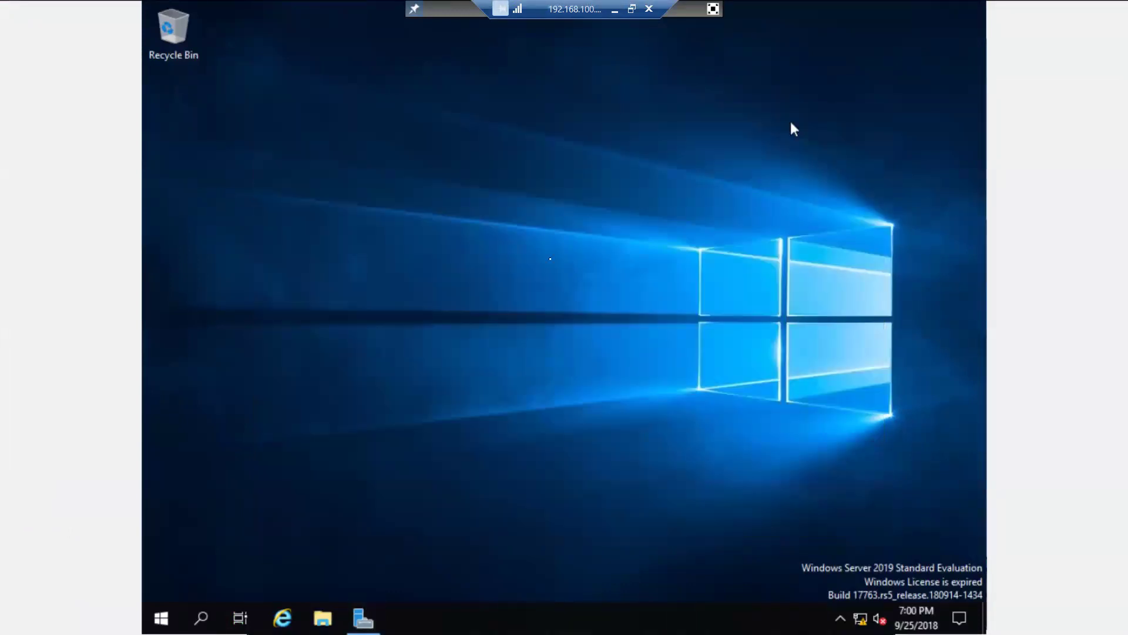
click(376, 614)
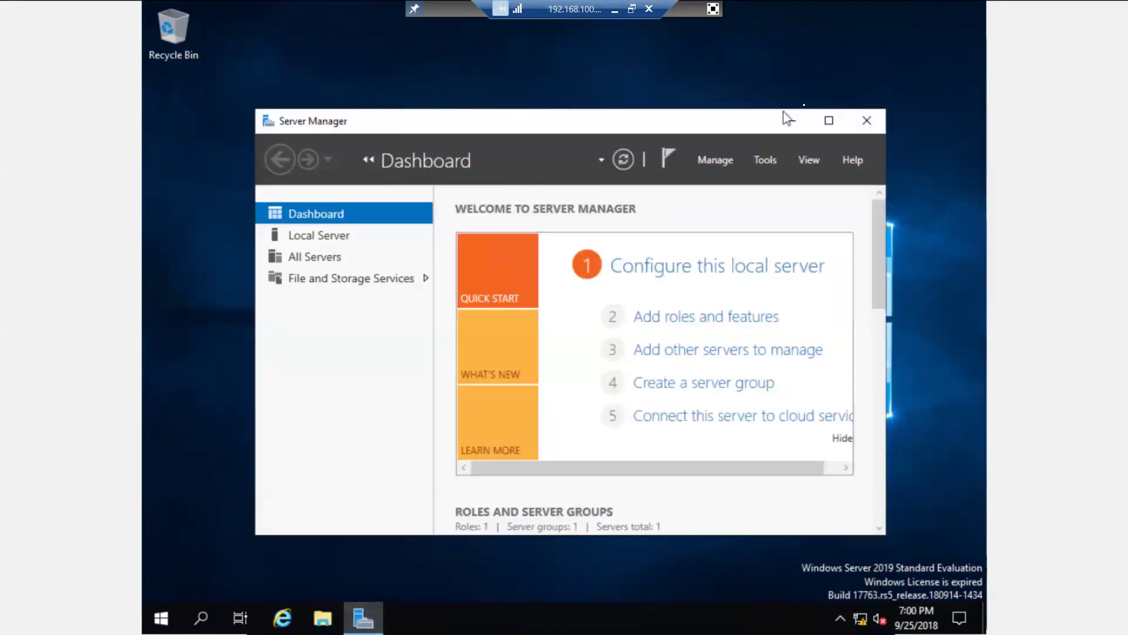
click(828, 120)
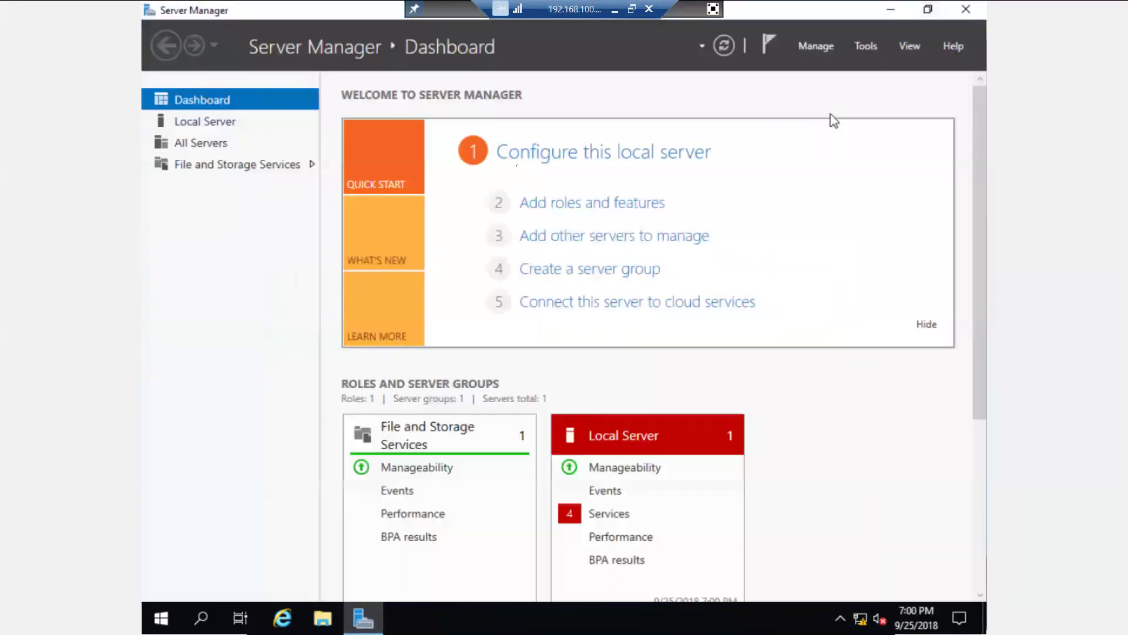
click(206, 124)
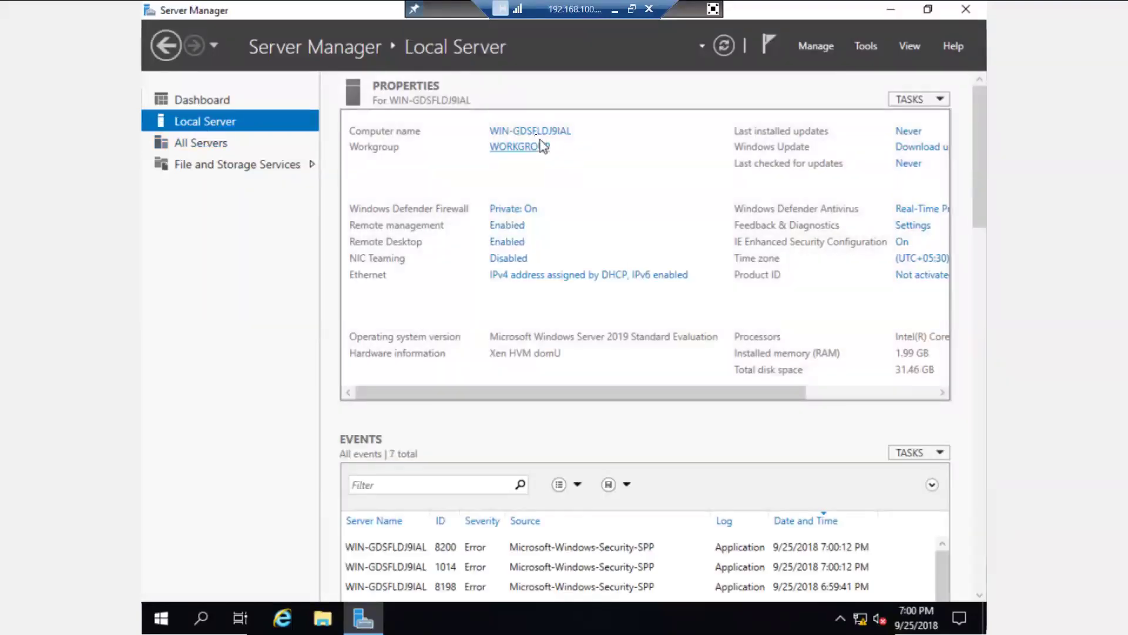
Step: Enter DDC-02 as the server's new computer name in the Computer Name/Domain Changes dialog
click(533, 132)
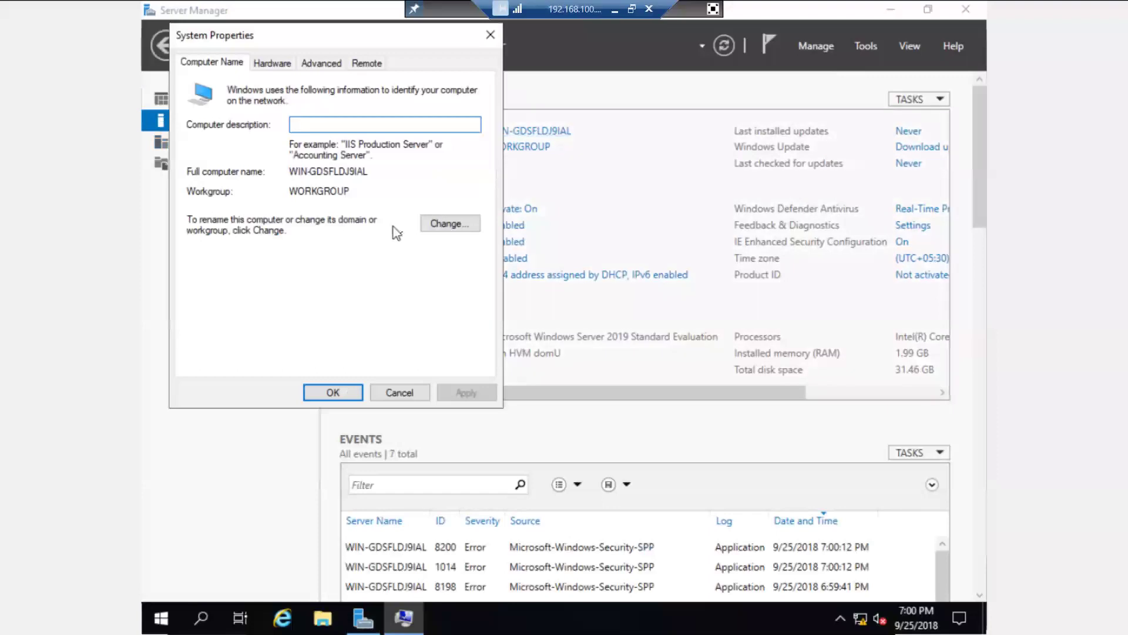
click(436, 226)
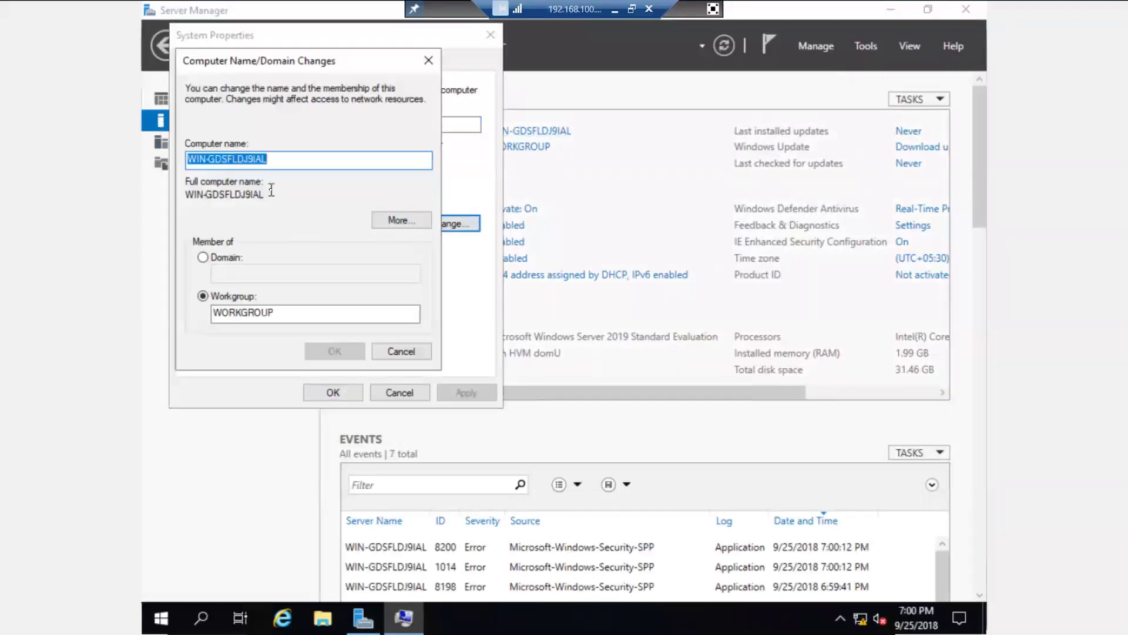
text(DDC)
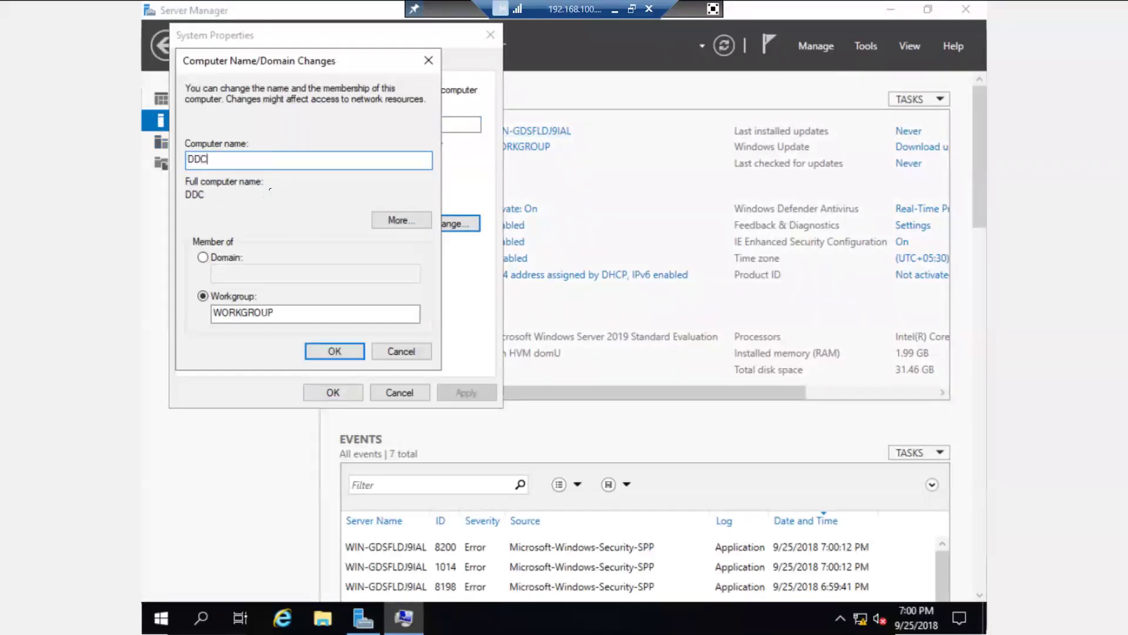
text(-02)
Step: Make the computer a member of the abc.com domain instead of a workgroup and submit the change
click(203, 262)
click(229, 273)
text(a)
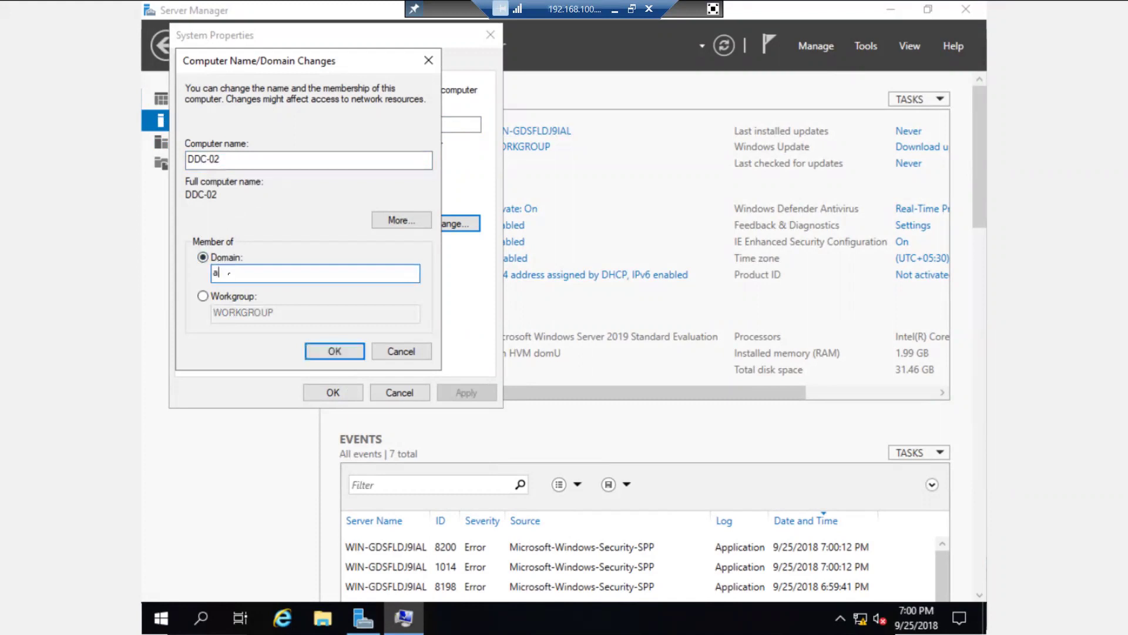
text(bc.com)
click(318, 351)
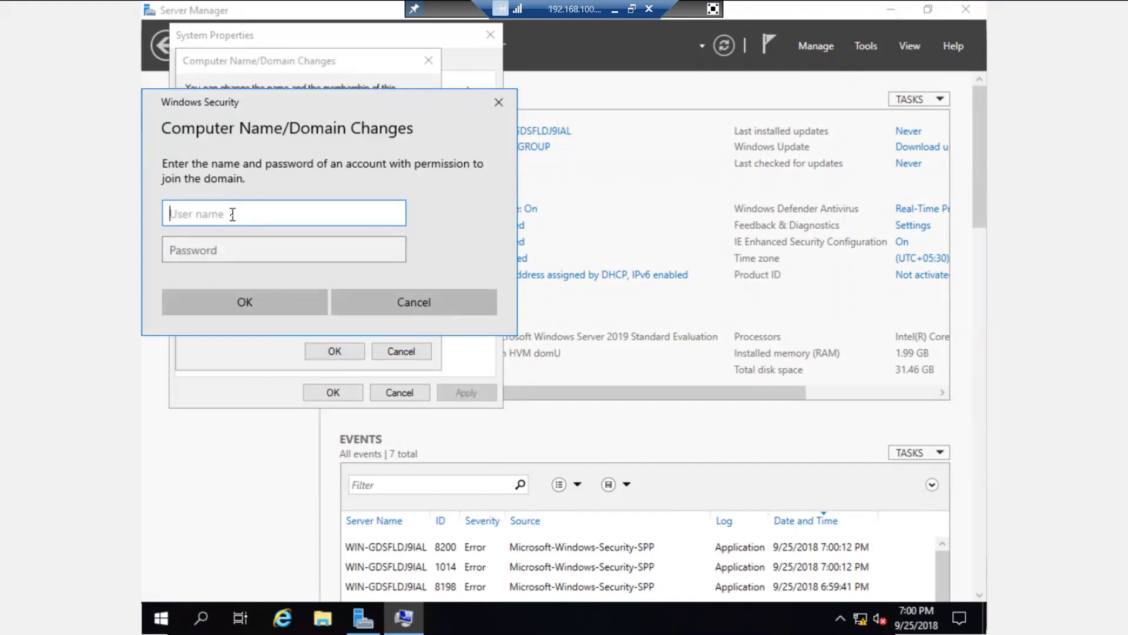
Step: Authorize the domain join with the domain account's user name and password
text(ms185426)
key(Tab)
text(*********)
click(238, 302)
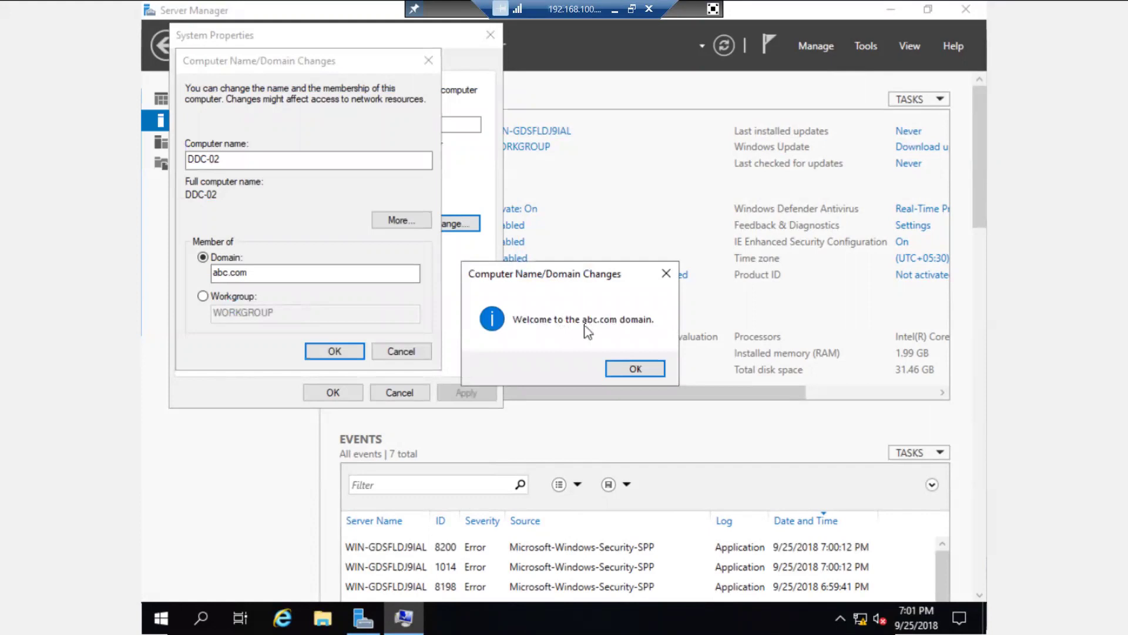
Step: Acknowledge the domain join, close System Properties and restart the server immediately
click(635, 369)
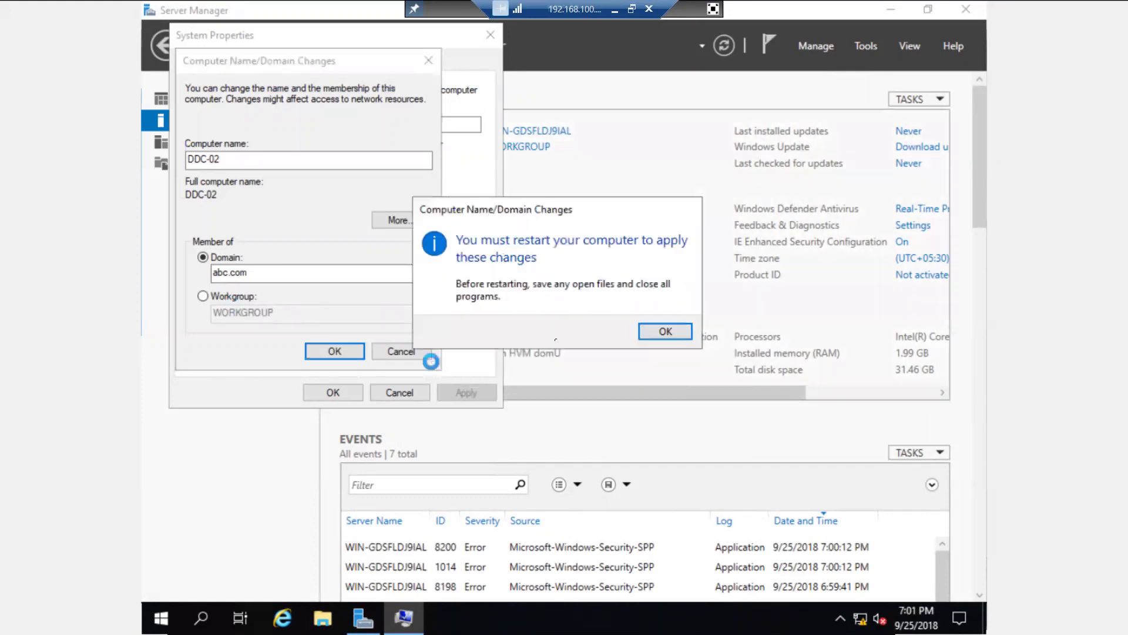
click(661, 331)
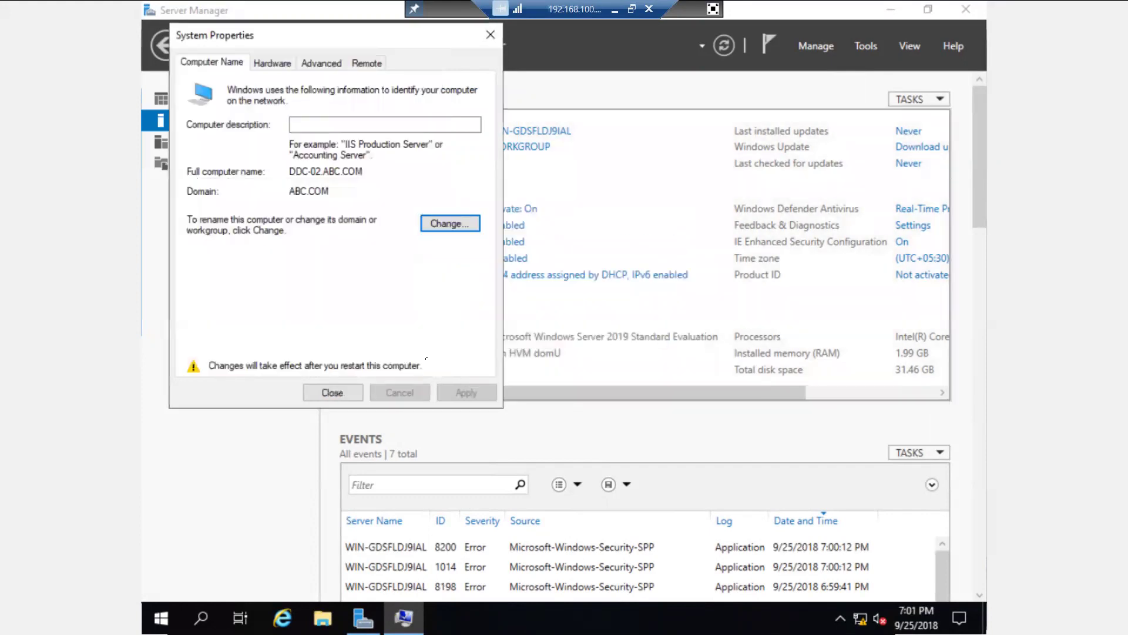
click(332, 394)
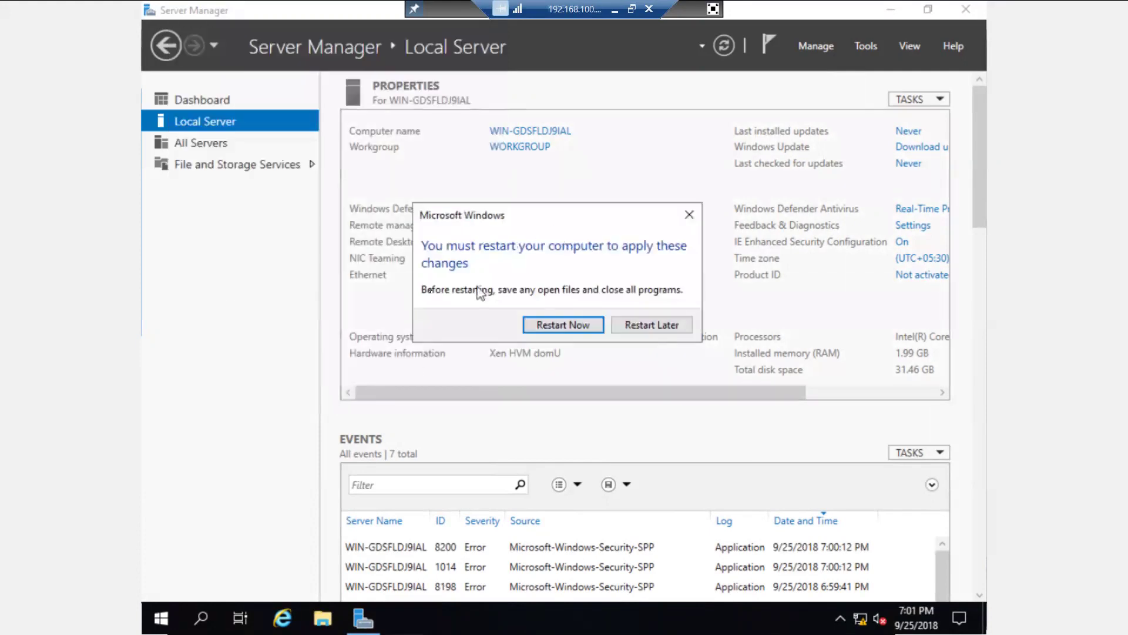
click(553, 325)
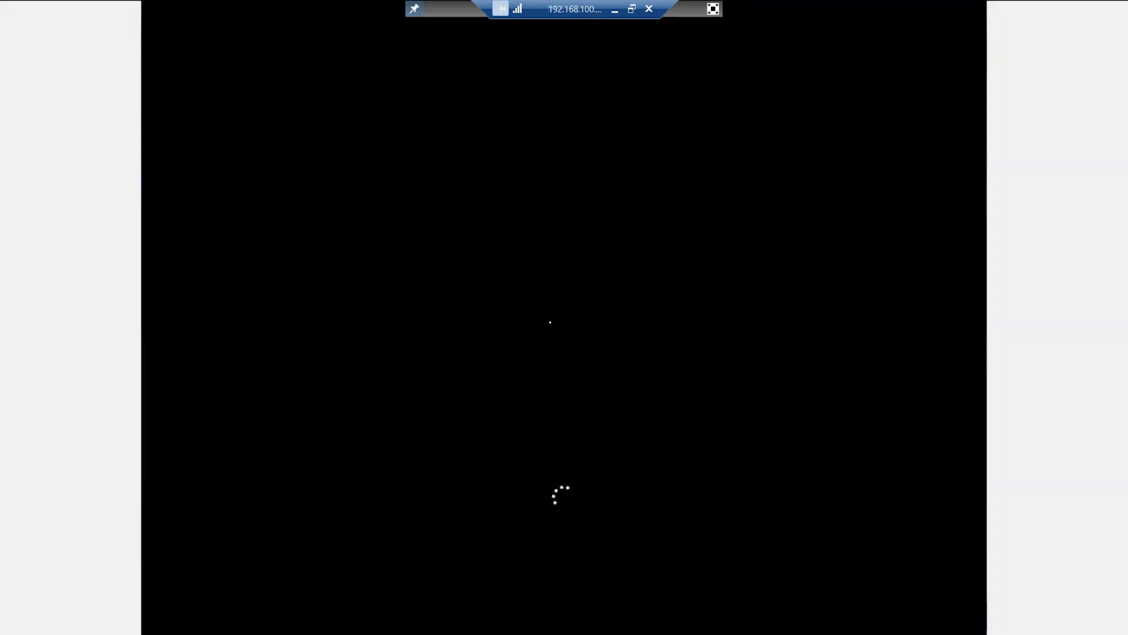
Step: Move the remote connection bar aside, leave the full-screen console and bring up DDC-02's Other user sign-in
drag(562, 12, 777, 11)
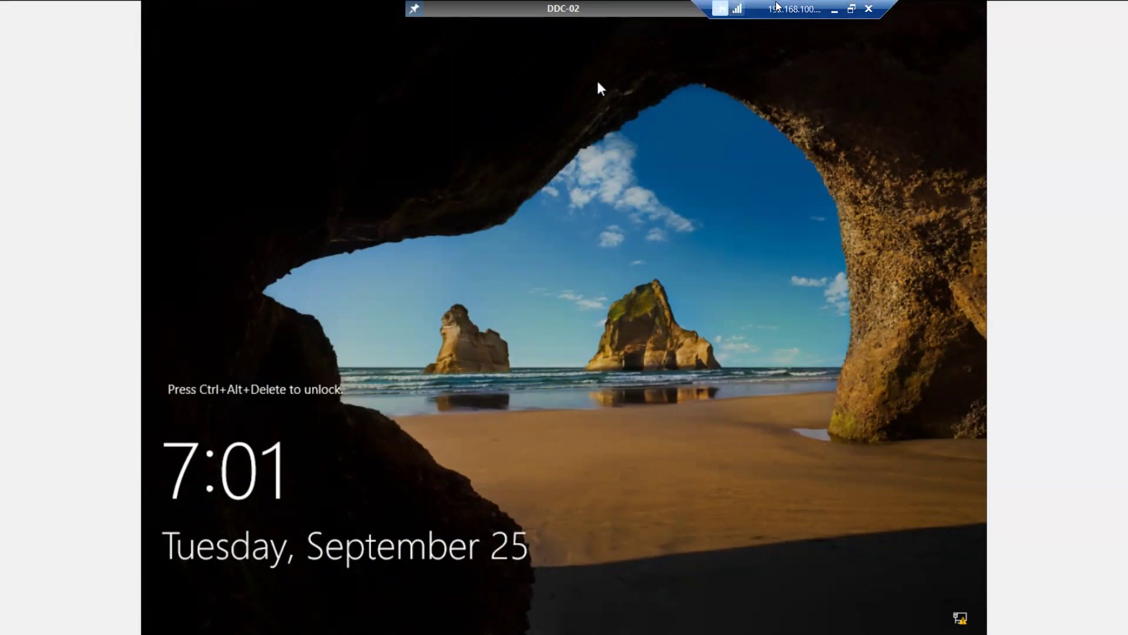
drag(777, 8, 894, 7)
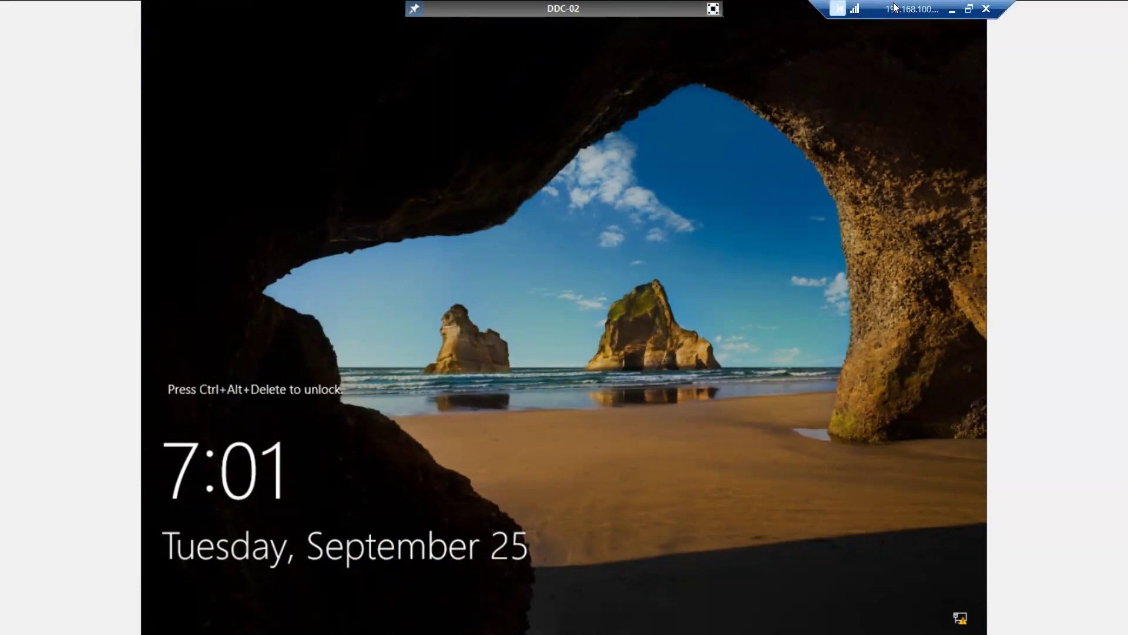
click(713, 8)
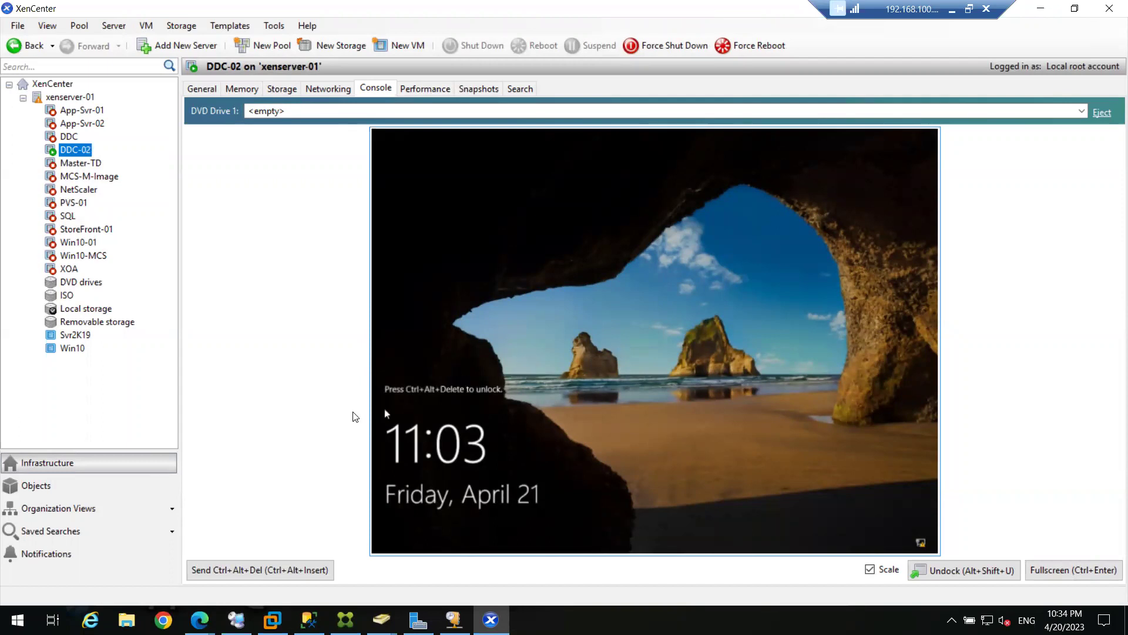
click(257, 577)
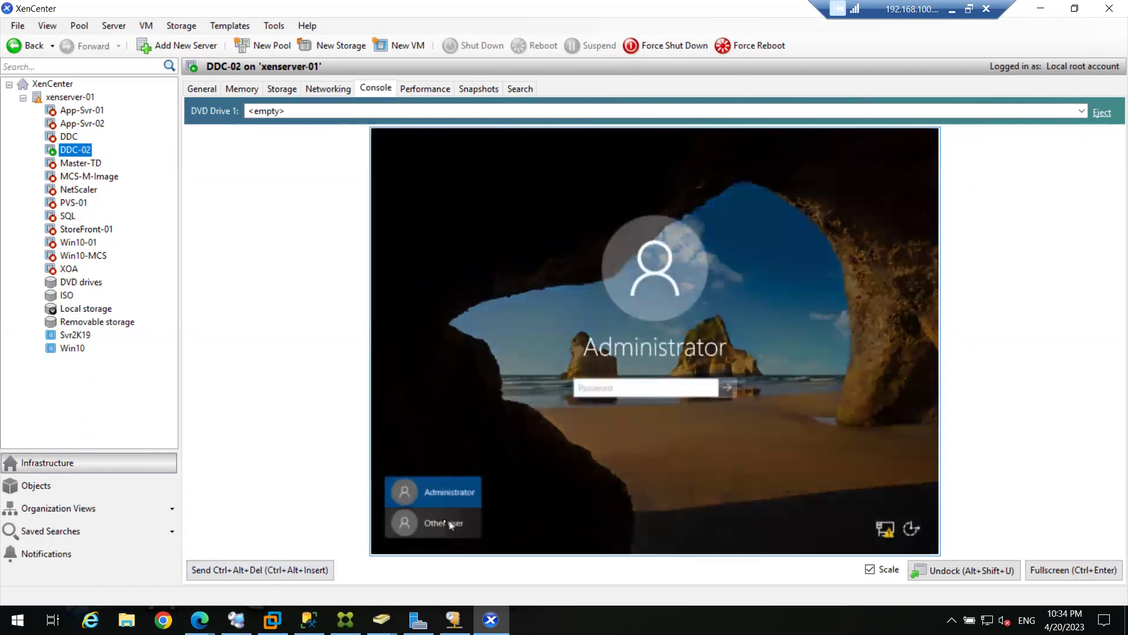
click(442, 523)
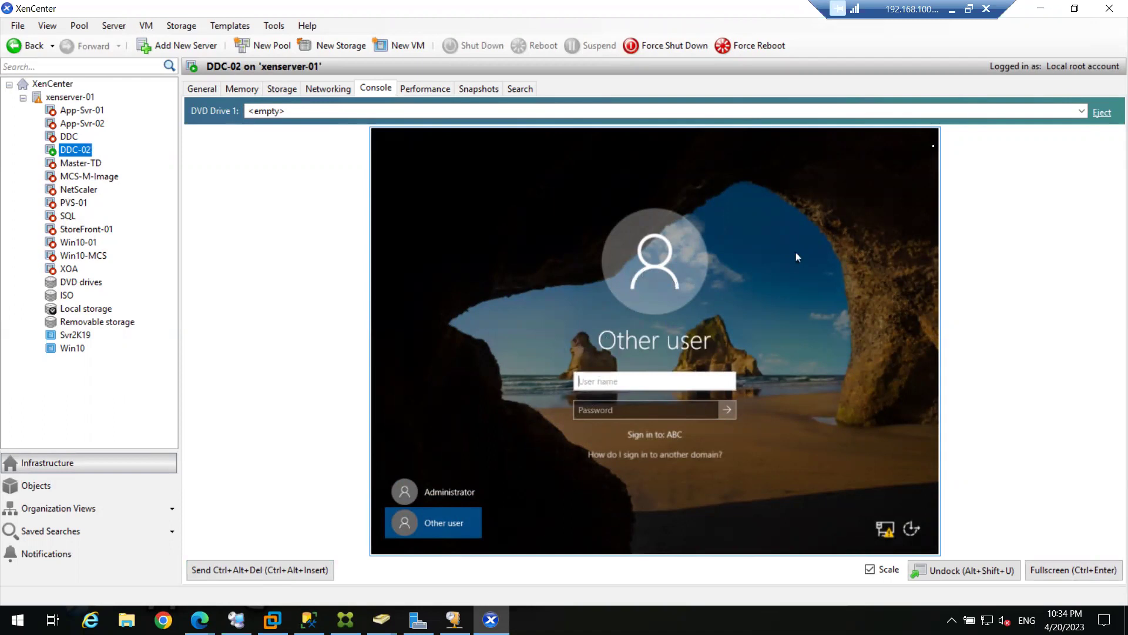
Step: Minimize XenCenter, open a Chrome window on the remote desktop, and minimize the remote session to return to the local desktop
click(1045, 9)
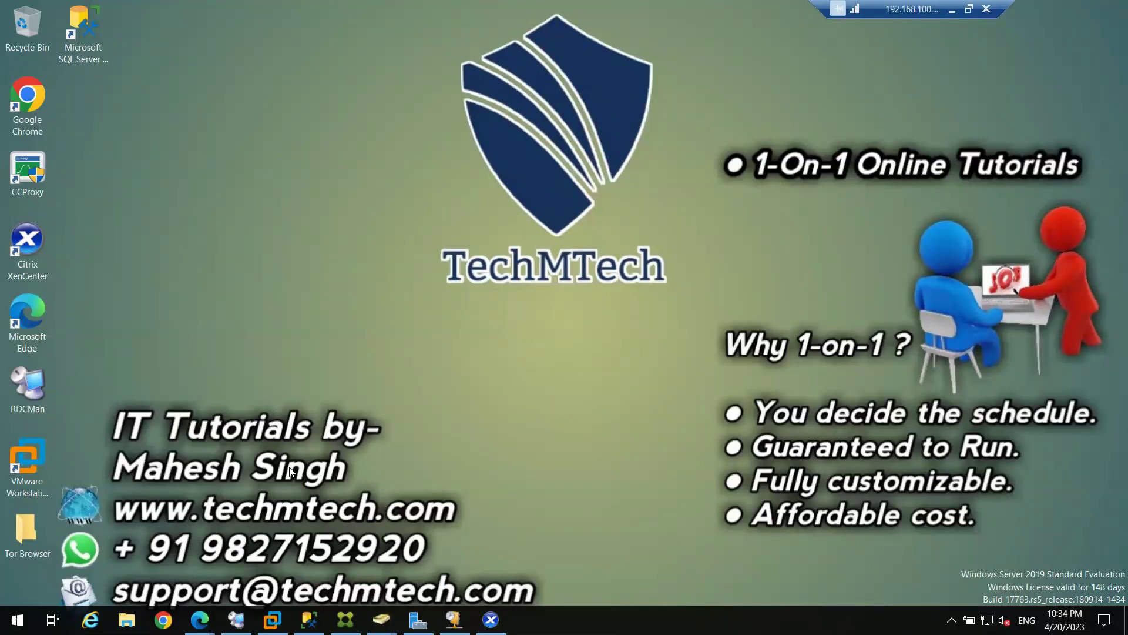
click(163, 620)
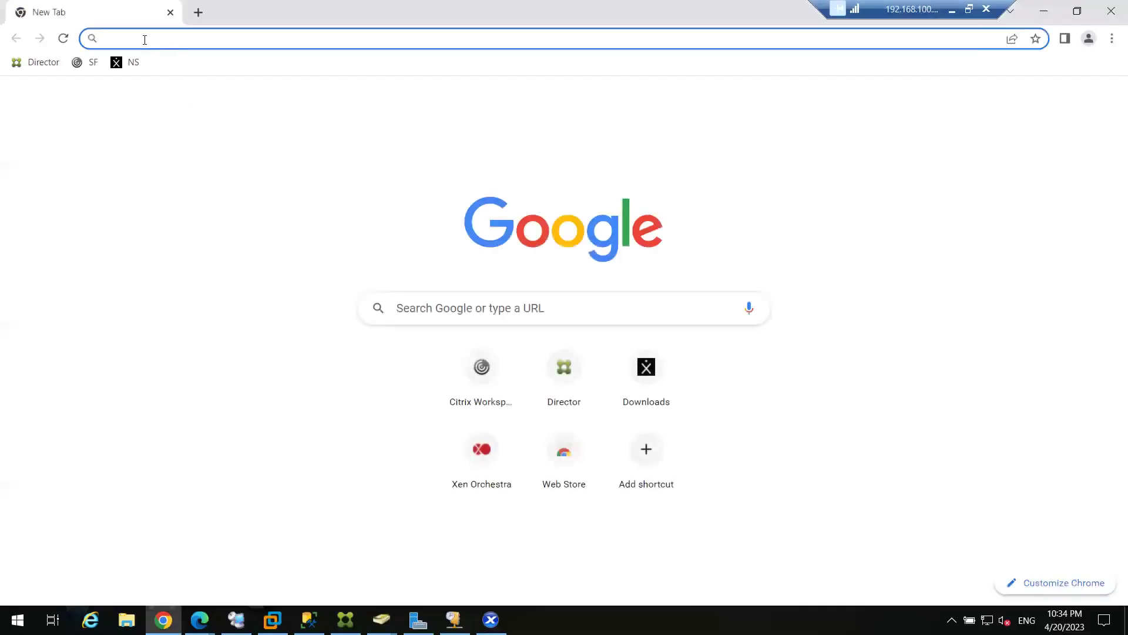
click(147, 39)
click(251, 405)
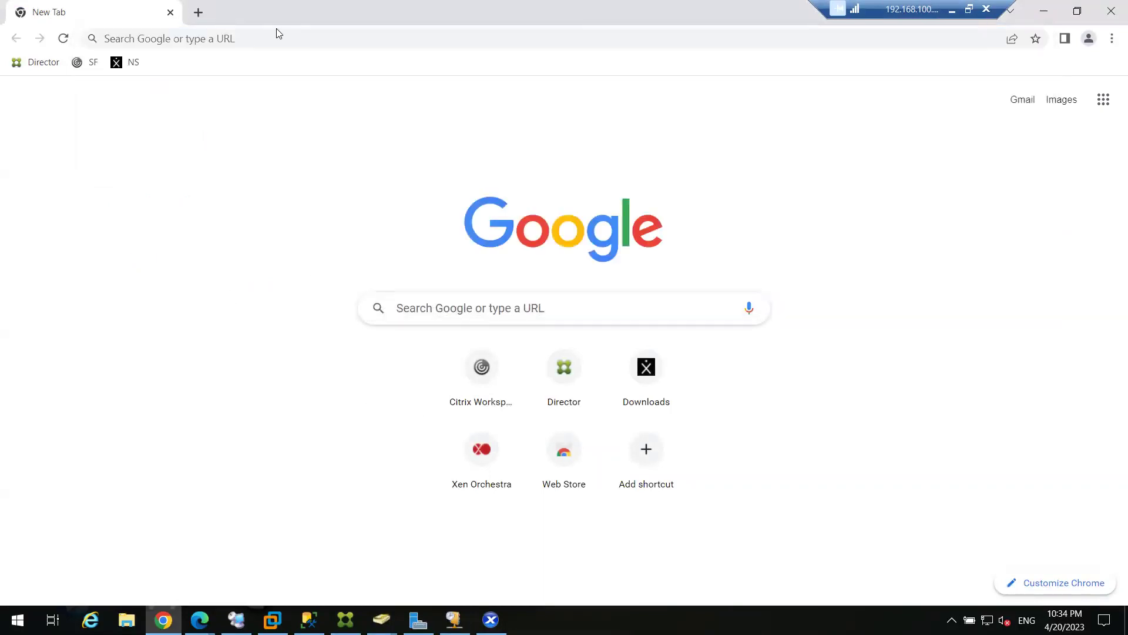
click(951, 9)
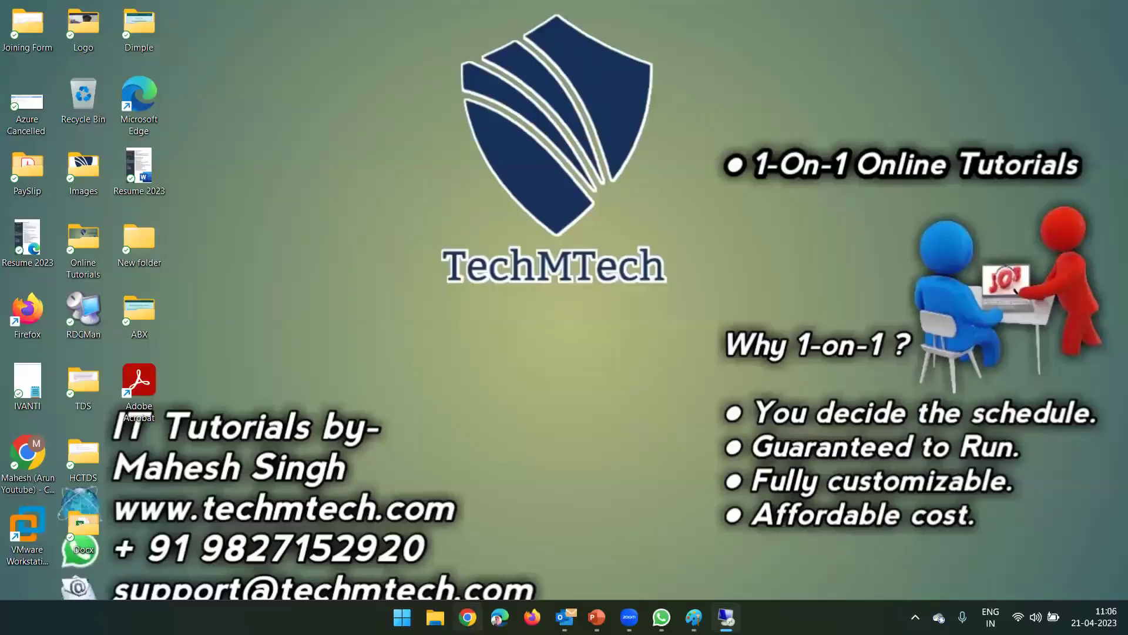
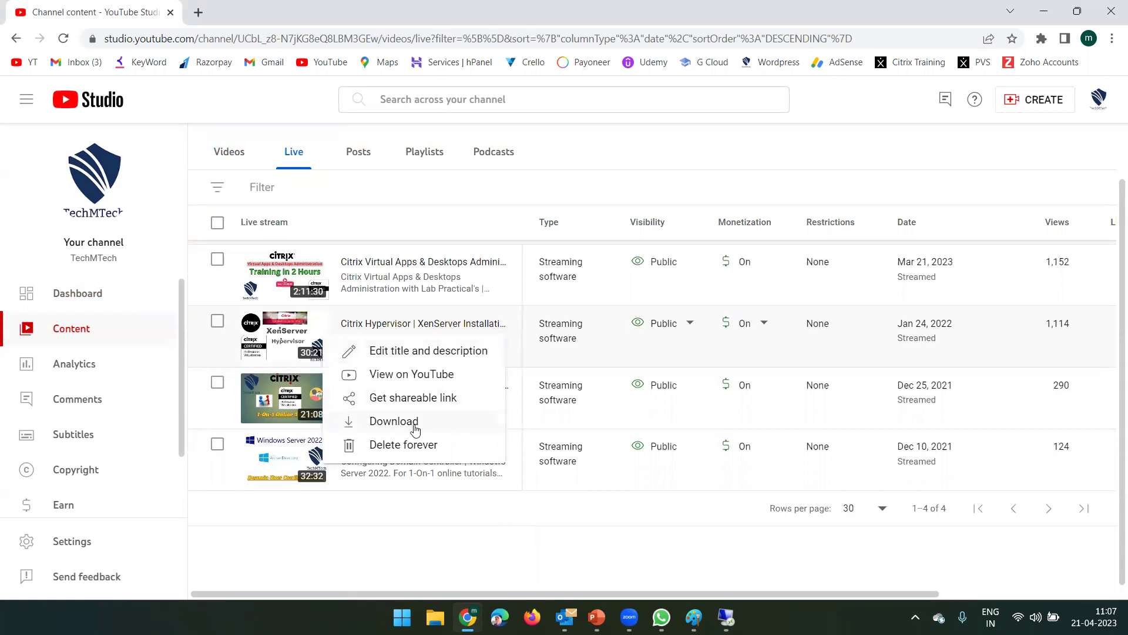
Step: Copy the shareable link of the Citrix Hypervisor XenServer installation stream and send it to the unsaved contact in WhatsApp
click(416, 399)
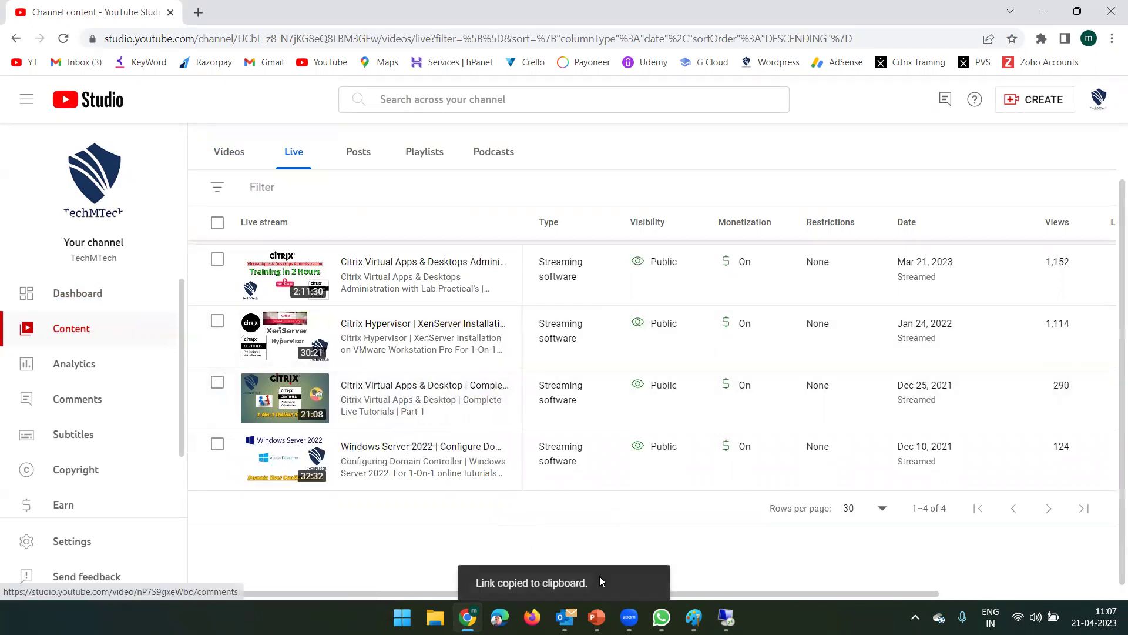
click(661, 617)
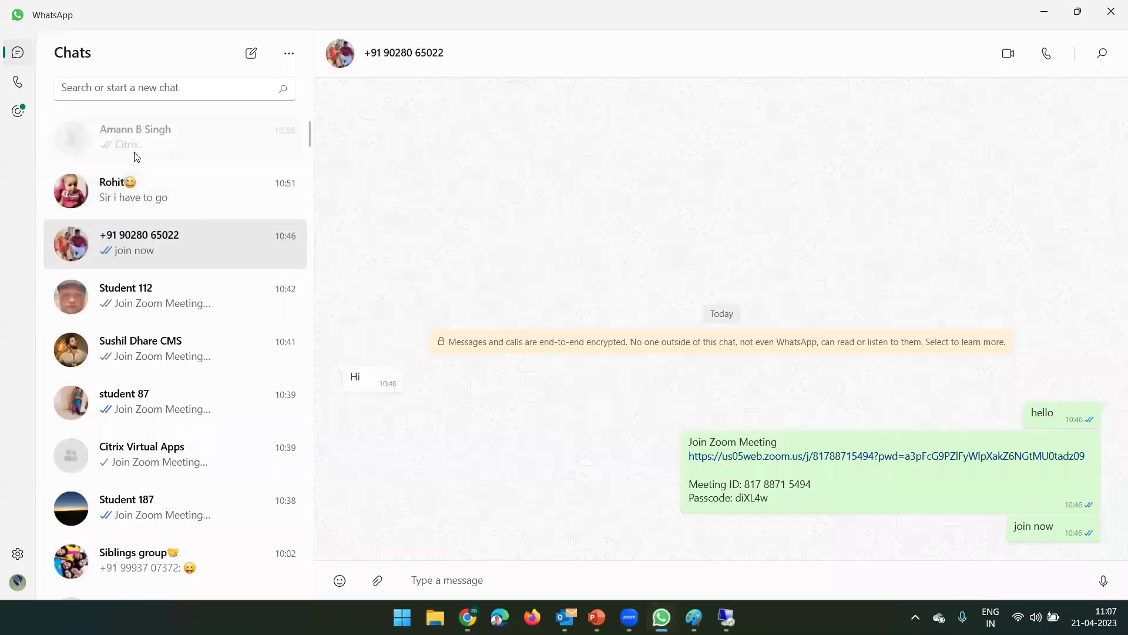
click(156, 258)
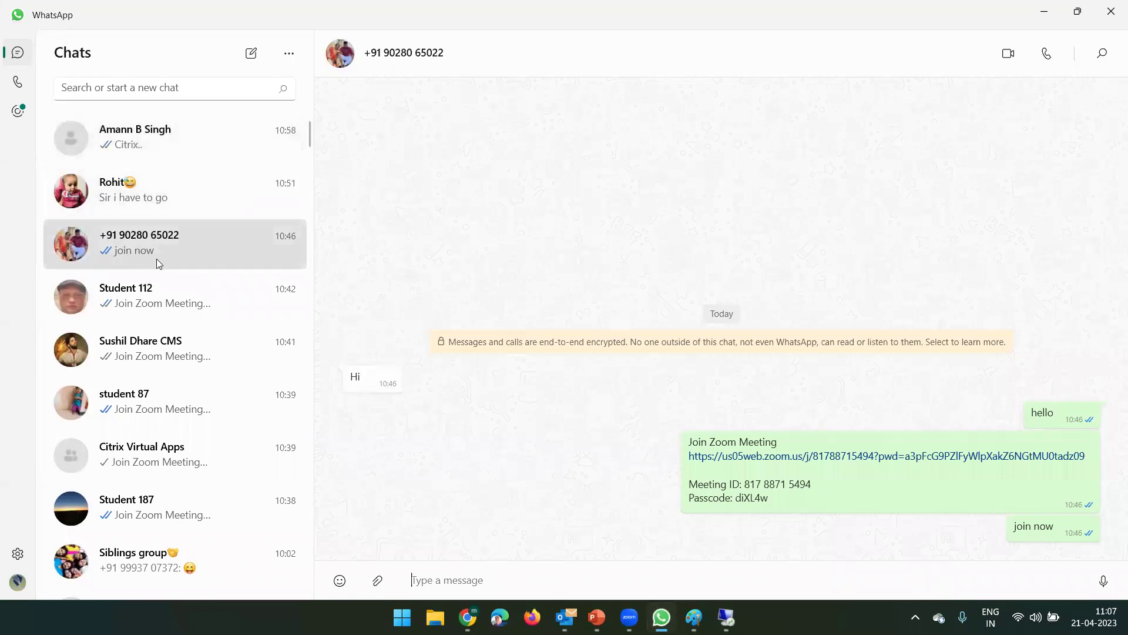
key(ctrl+v)
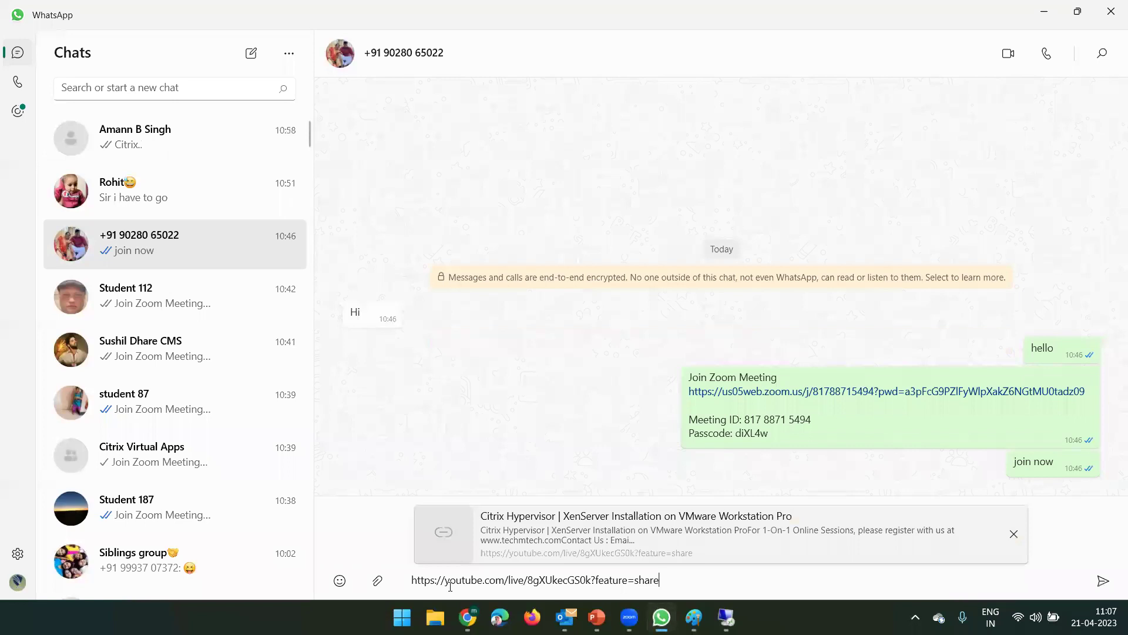
key(Return)
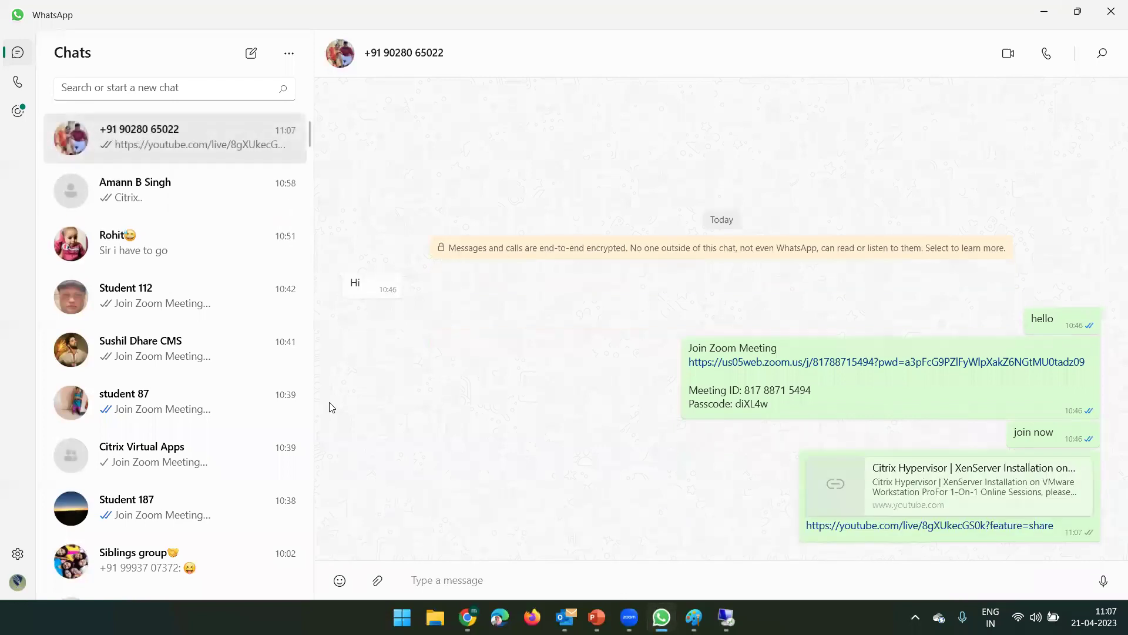
Step: Look through the recent WhatsApp chats and send the copied XenServer video link to student 87
click(131, 260)
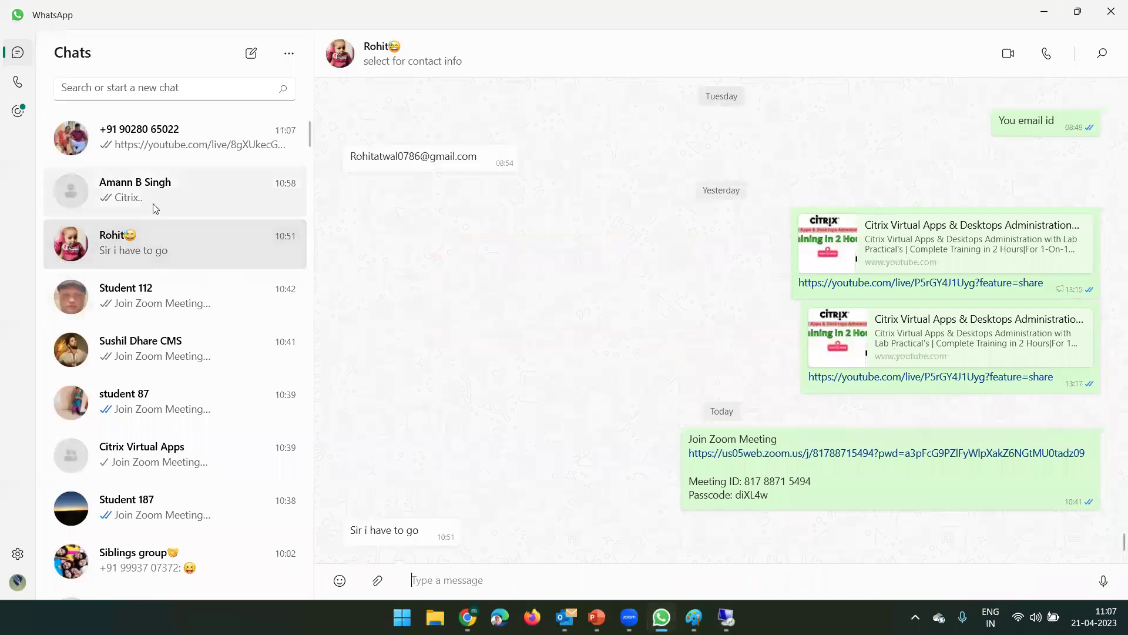
click(155, 208)
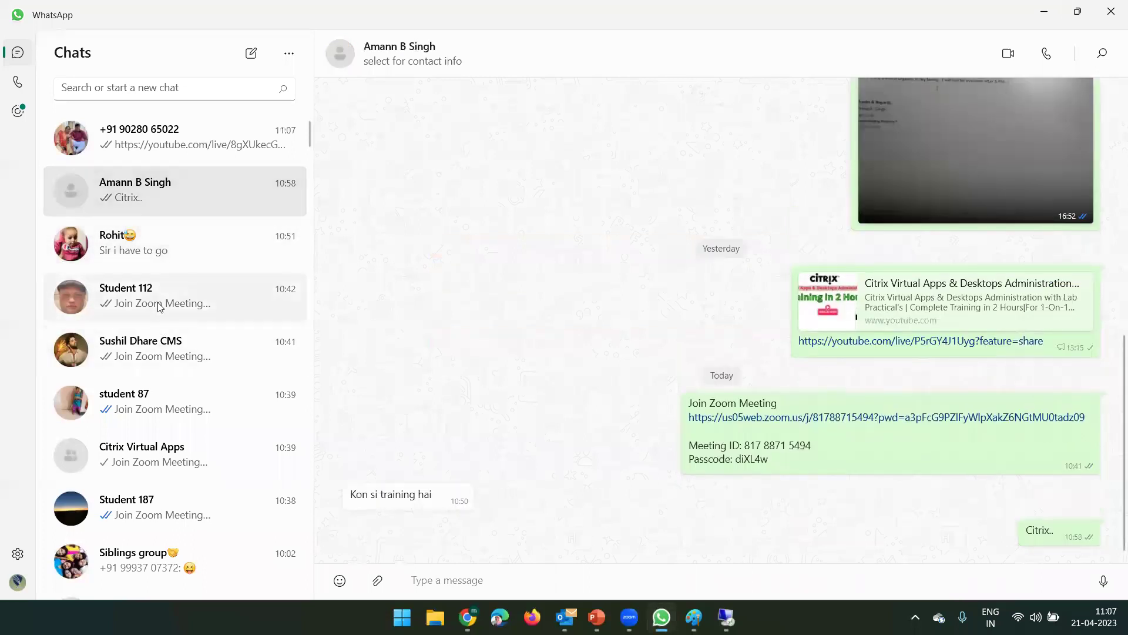
click(159, 307)
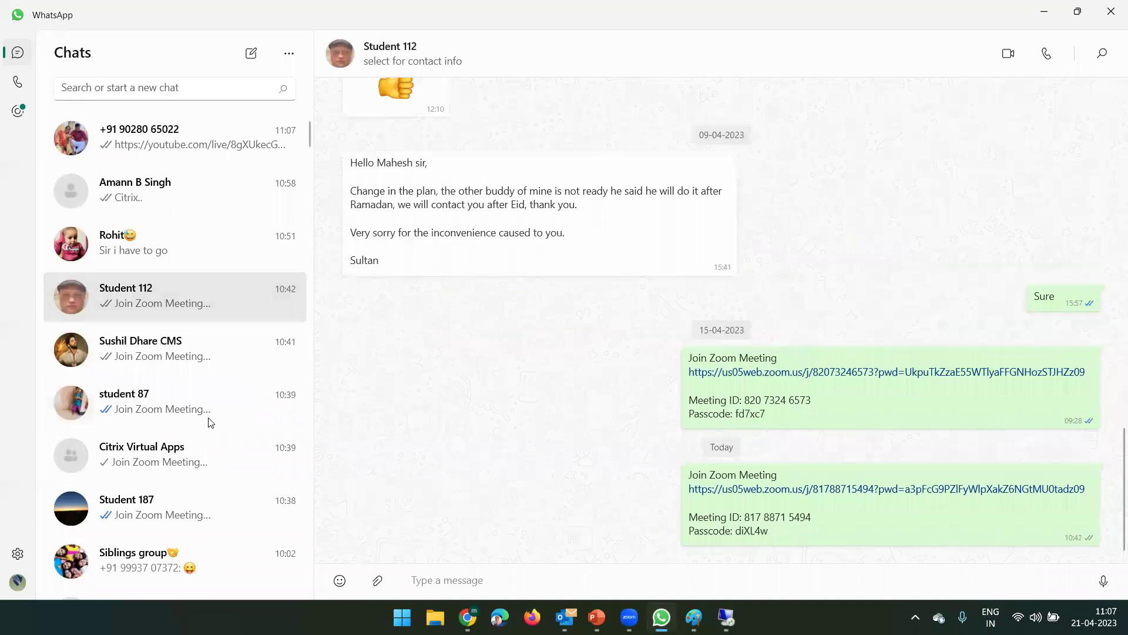
click(170, 401)
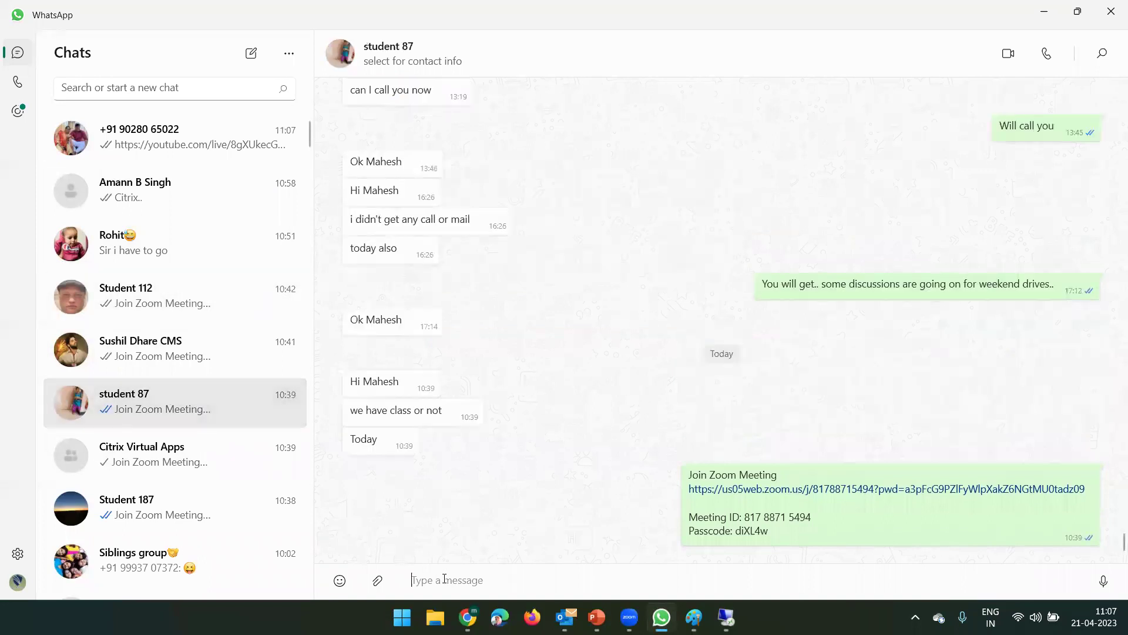
key(ctrl+v)
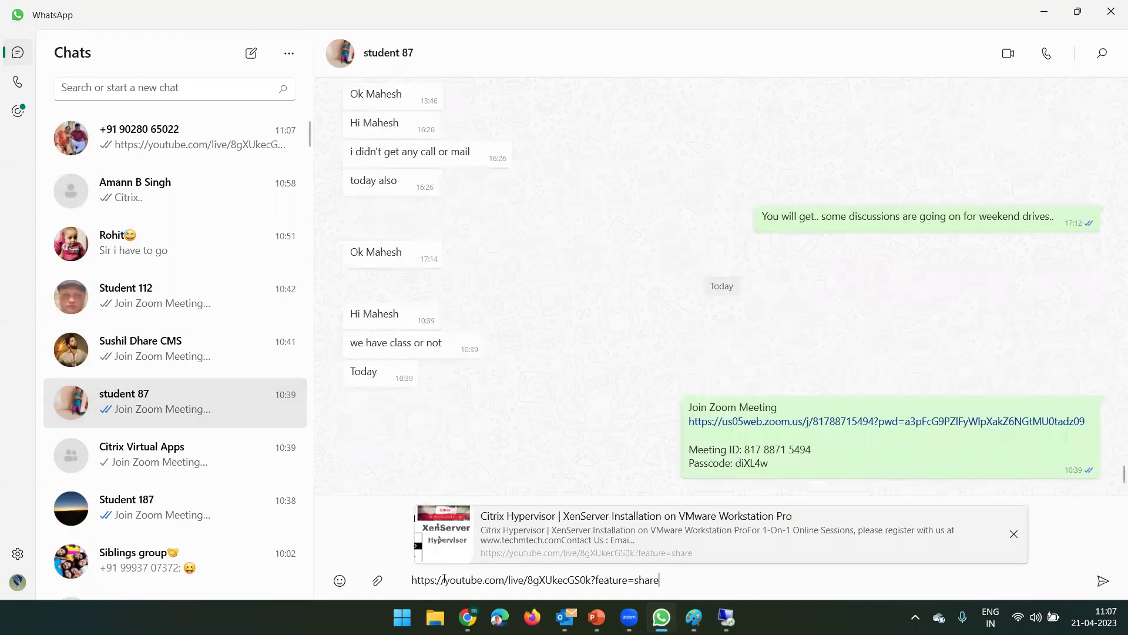
key(Return)
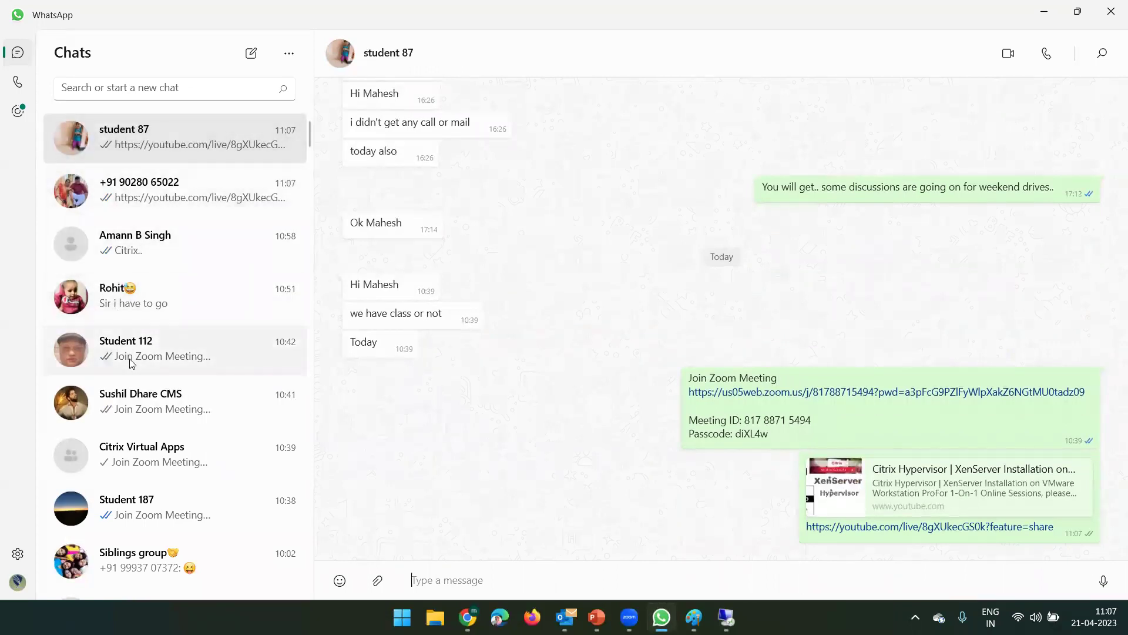
Step: Send the copied XenServer video link to the Citrix Virtual Apps group chat
scroll(131, 363, down, 1)
scroll(130, 363, down, 3)
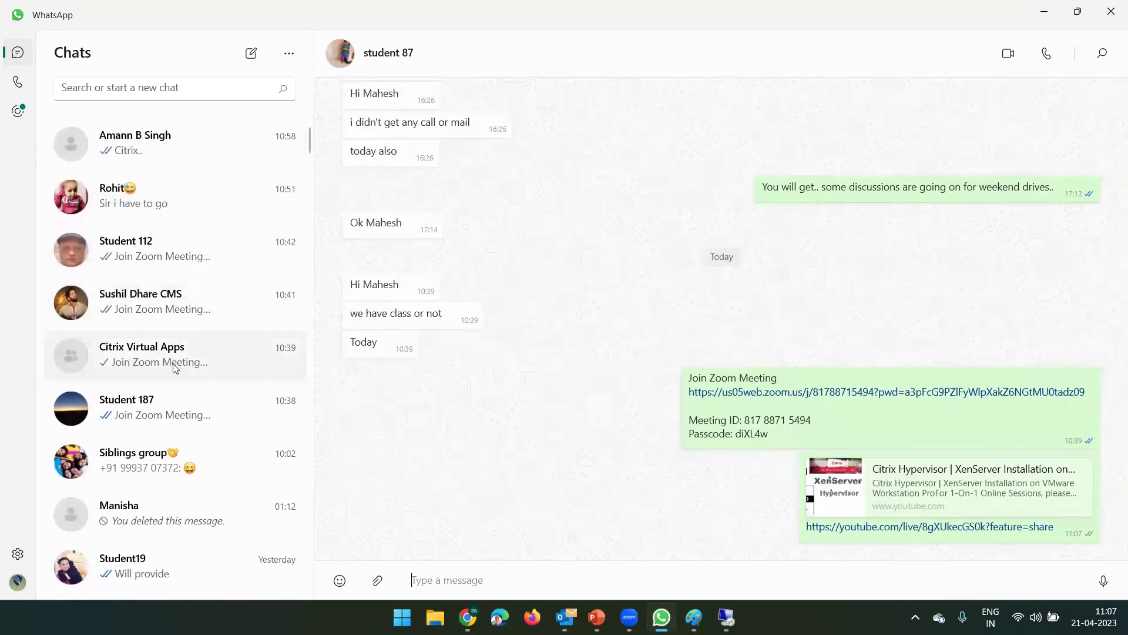
click(174, 367)
key(ctrl+v)
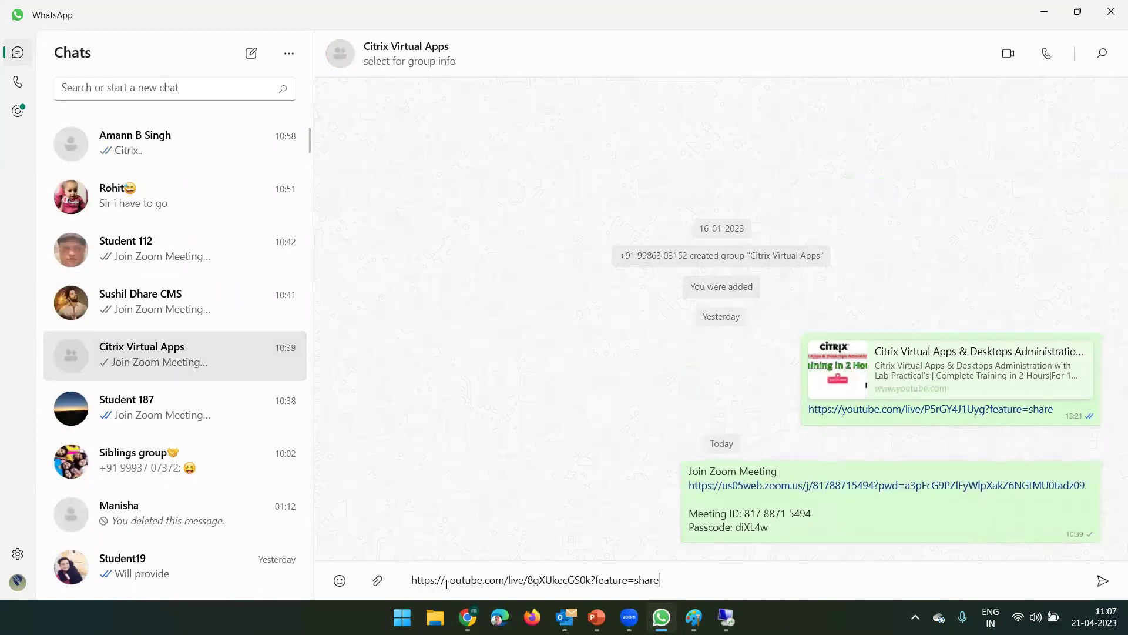
key(Return)
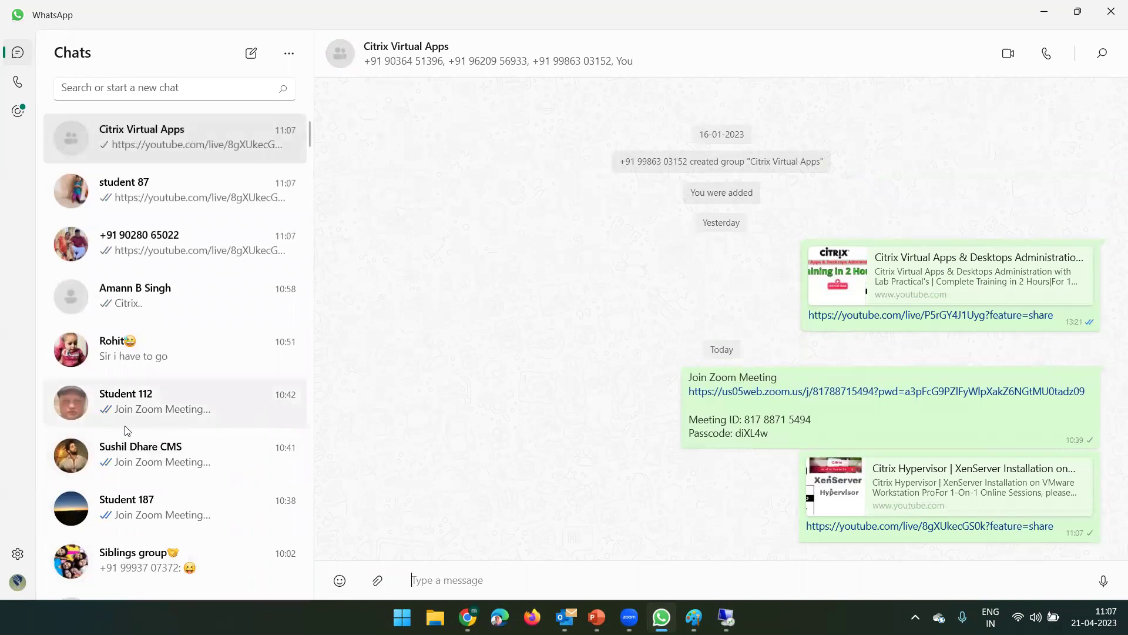
Step: Find the Student 187 chat and send the copied XenServer video link there
scroll(146, 424, down, 2)
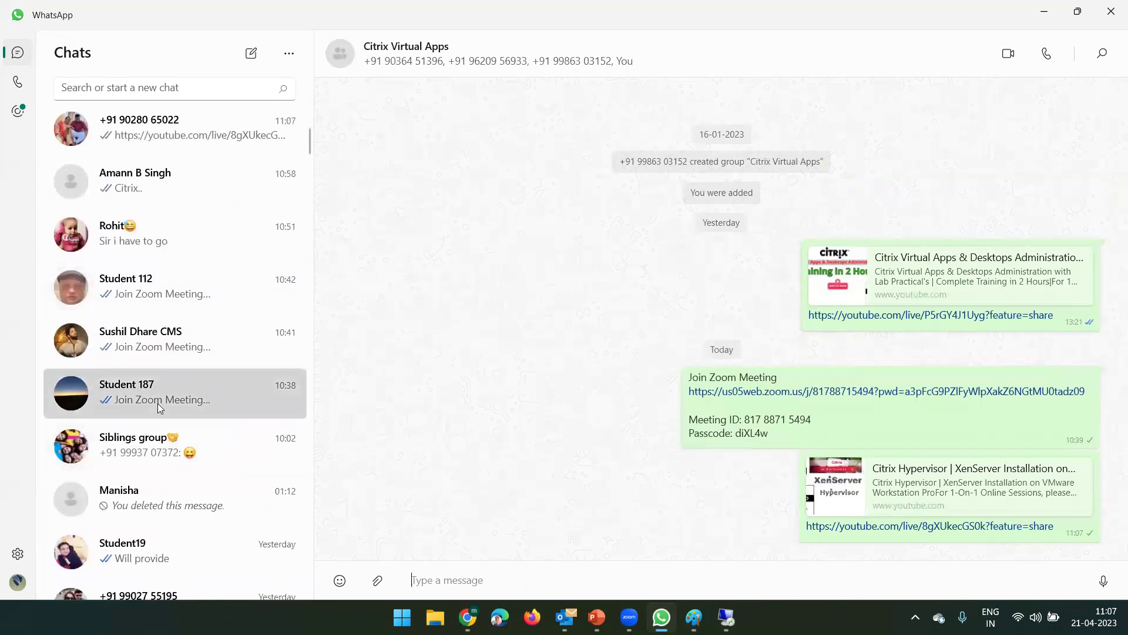
click(158, 404)
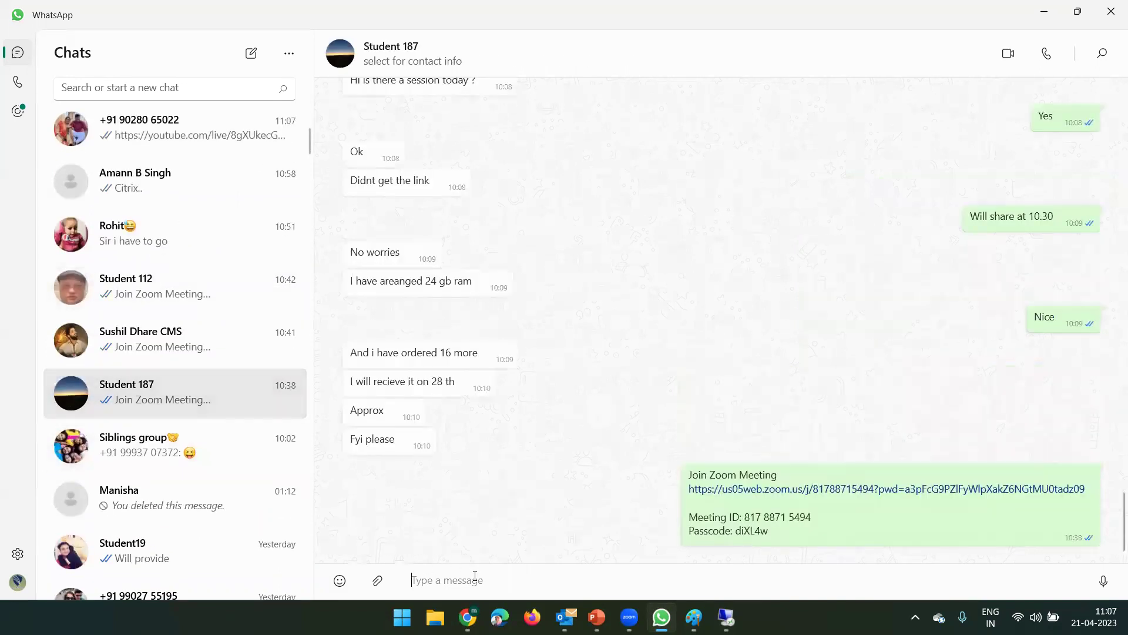
key(ctrl+v)
key(Return)
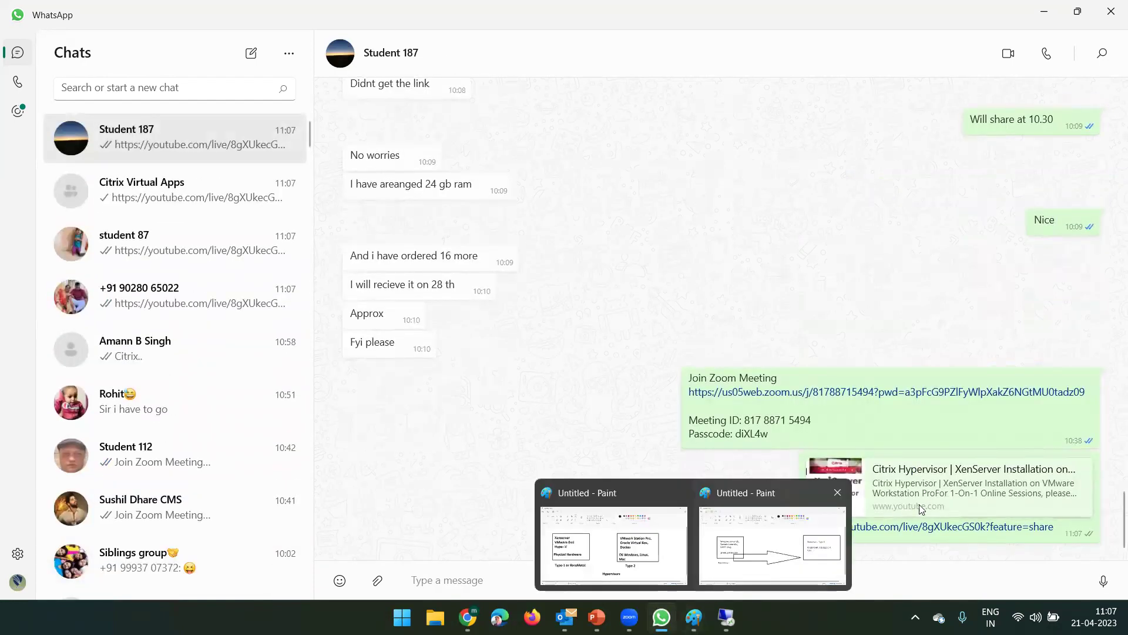
Step: Open the shared XenServer installation video, view it full screen while skipping ahead, and close its browser window
click(927, 529)
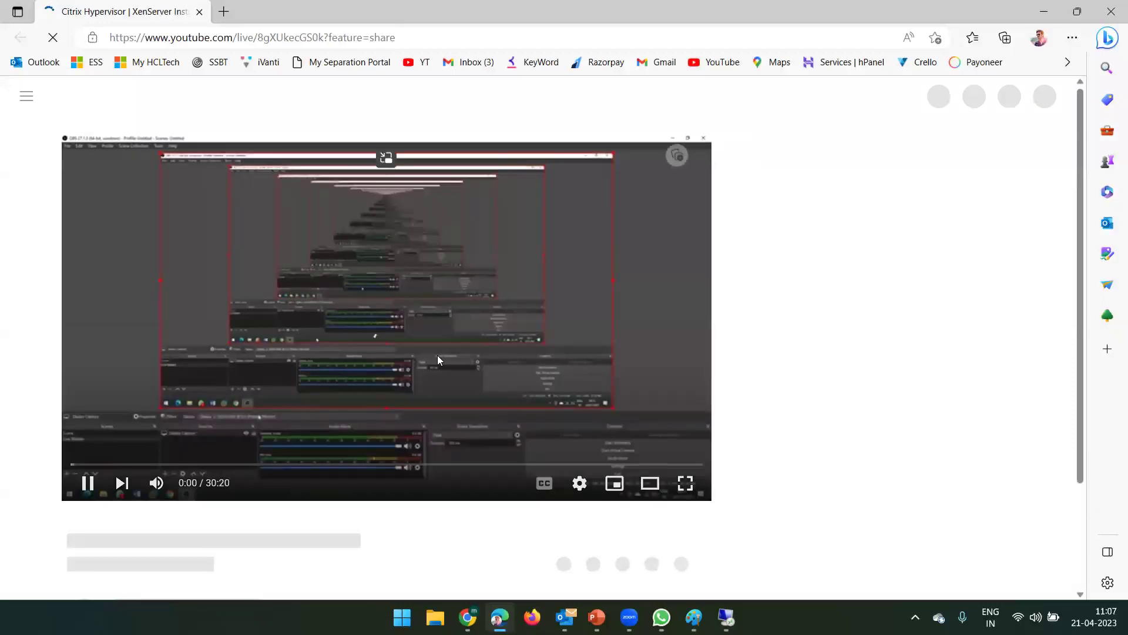
click(691, 491)
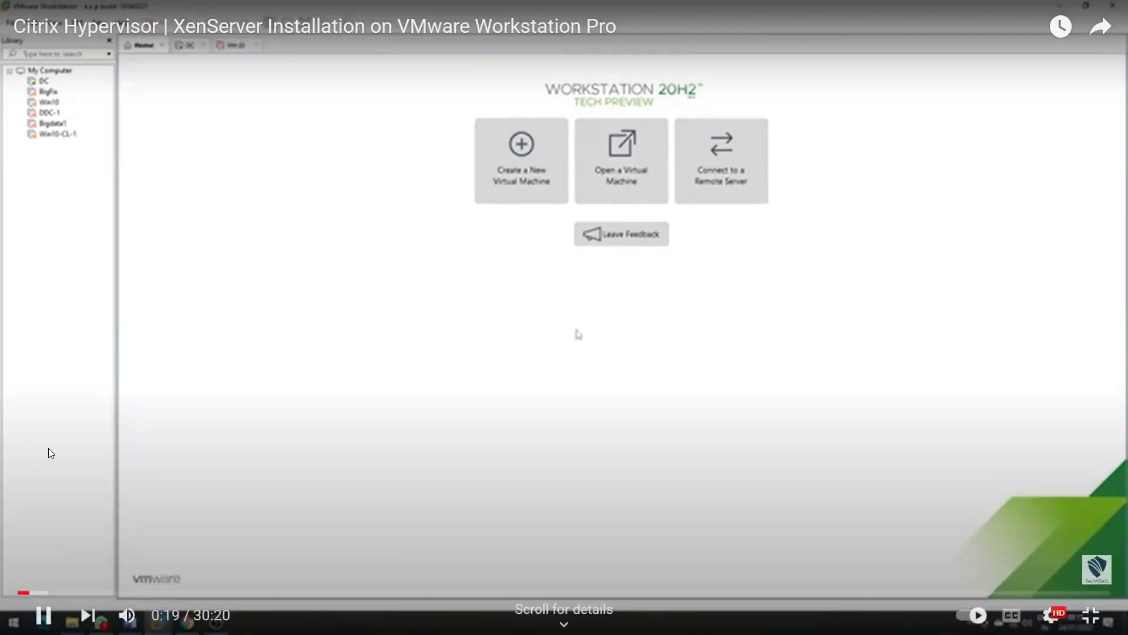
drag(31, 594, 48, 594)
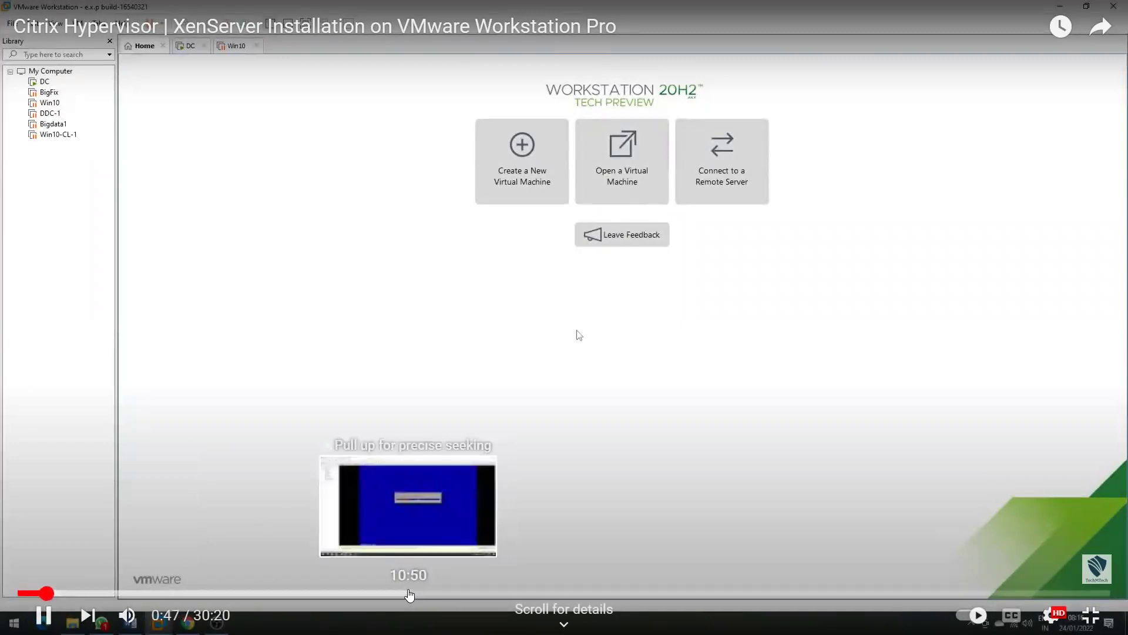
click(245, 595)
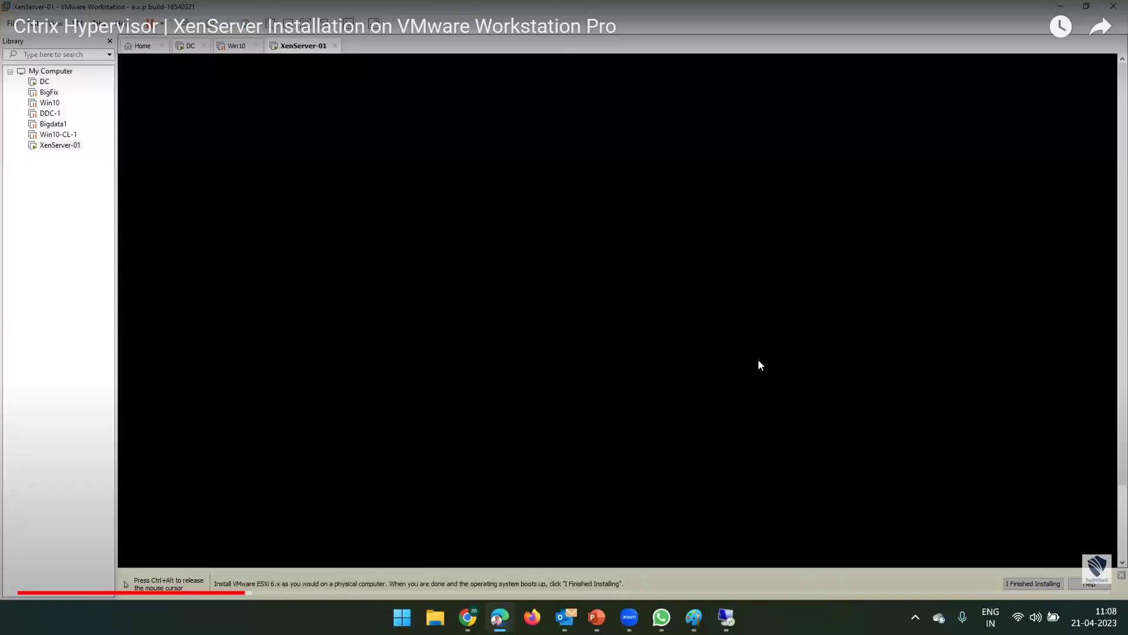
key(Escape)
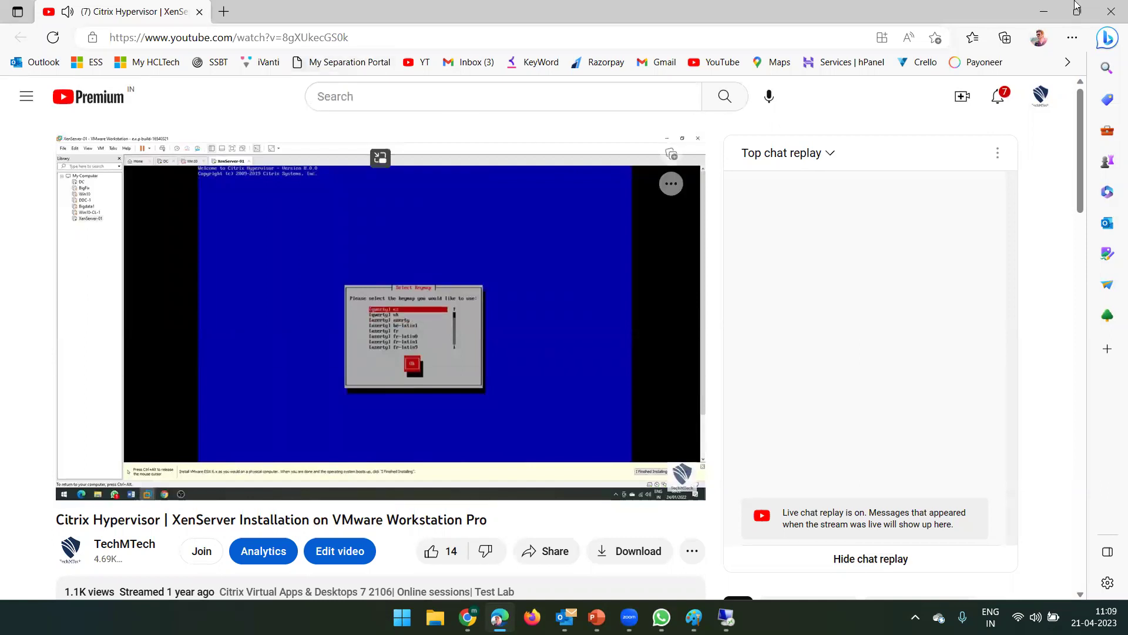
click(1111, 17)
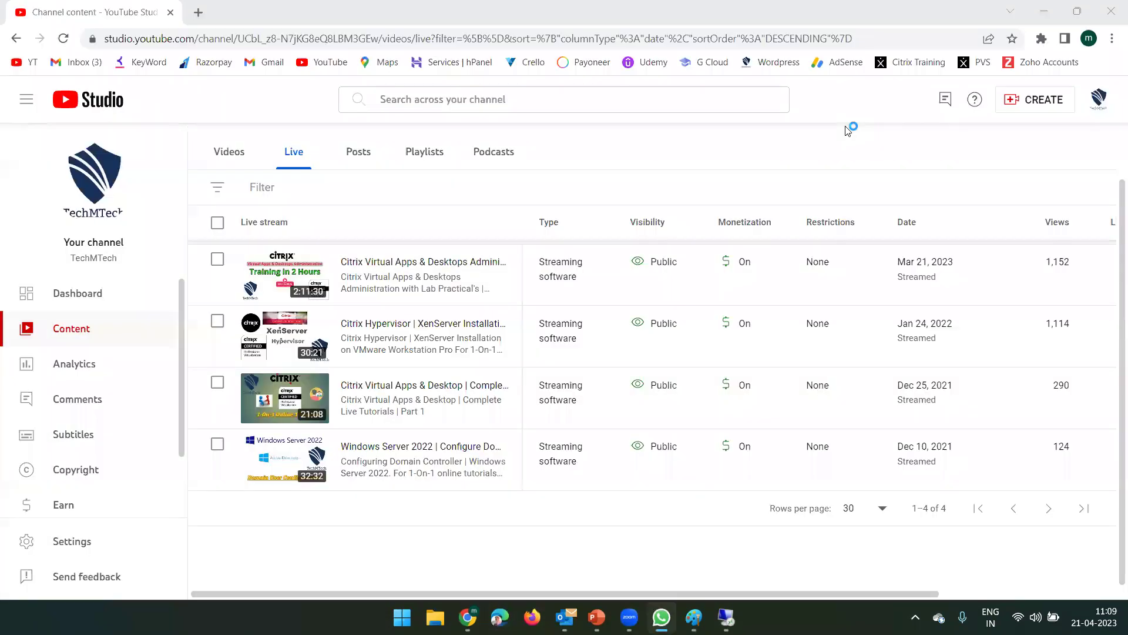
Step: Reopen the channel's live streams in YouTube Studio and copy the shareable link of the Citrix Virtual Apps & Desktops Administration stream
click(71, 298)
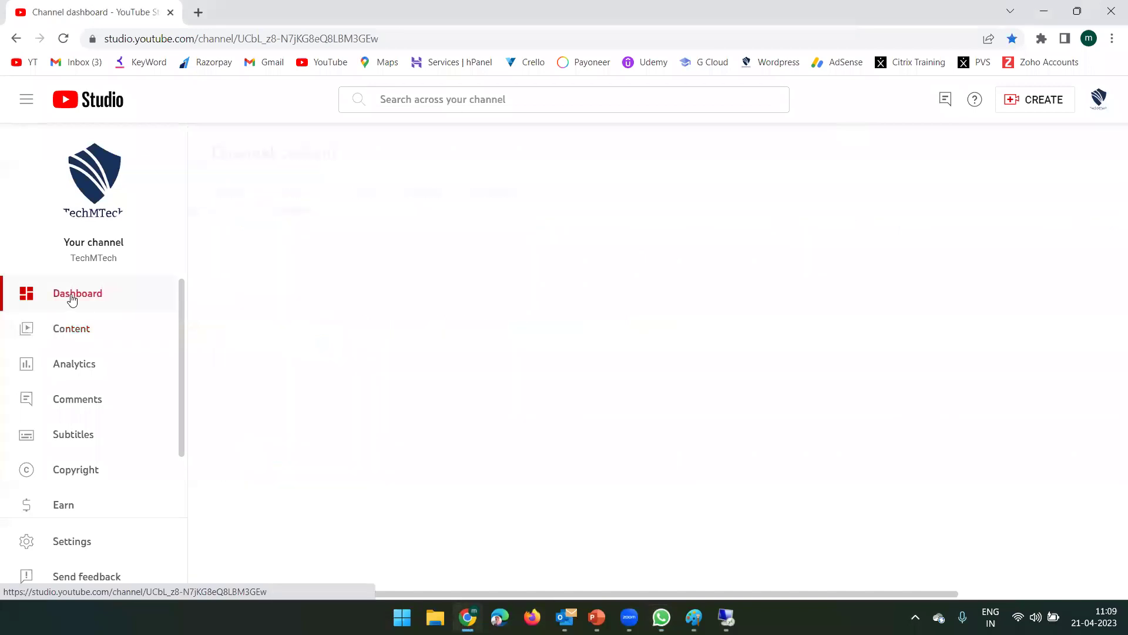
click(62, 339)
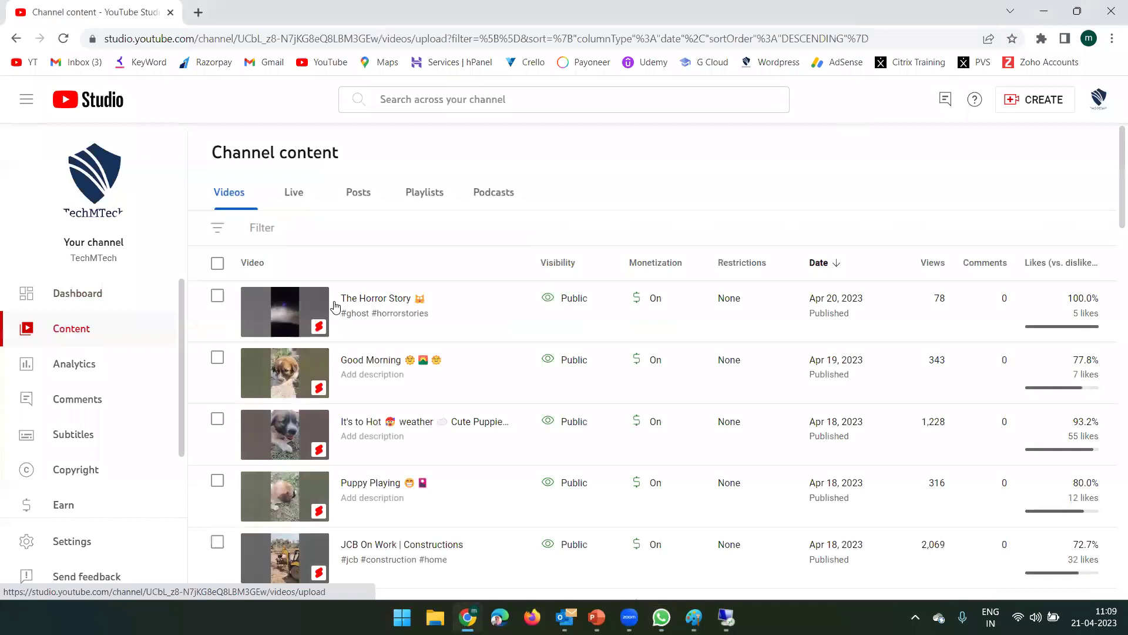
click(293, 192)
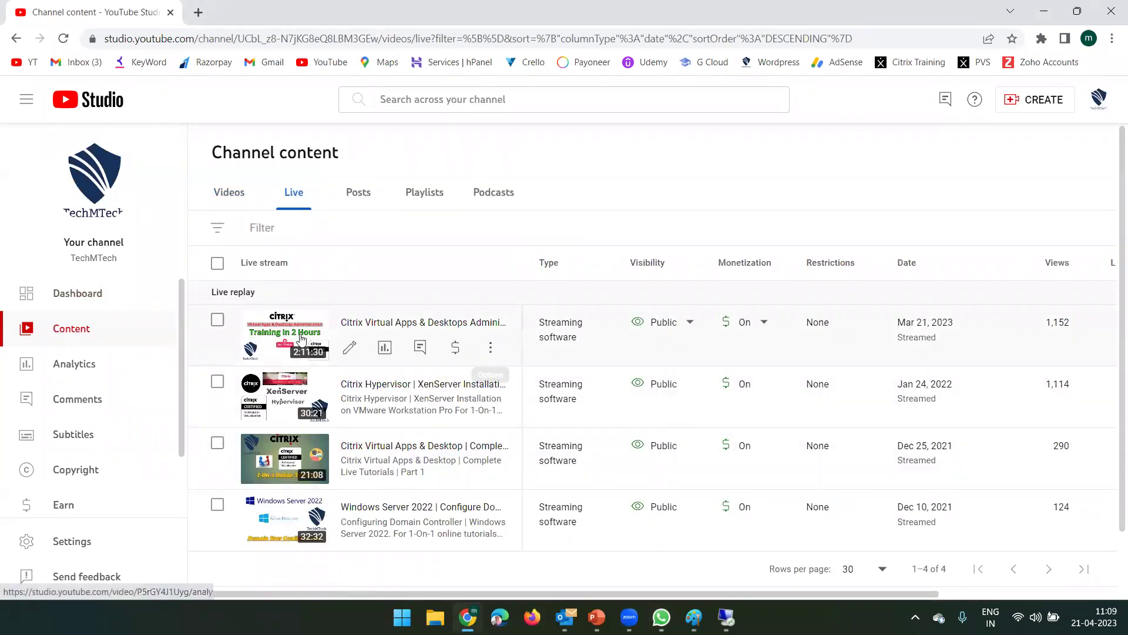
click(490, 351)
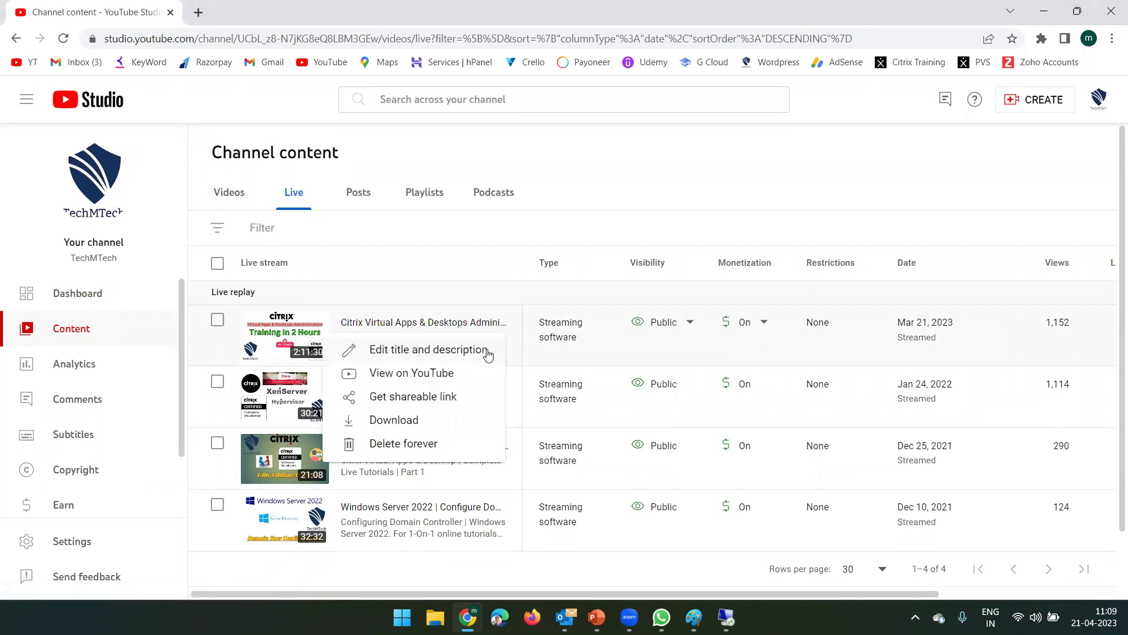
click(419, 398)
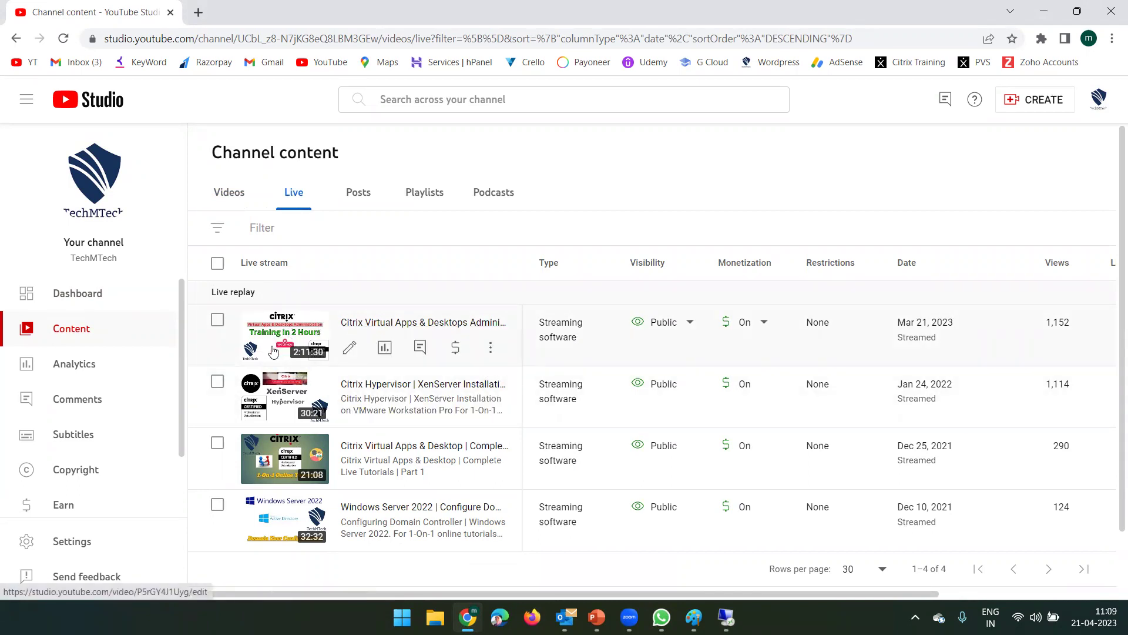
click(367, 326)
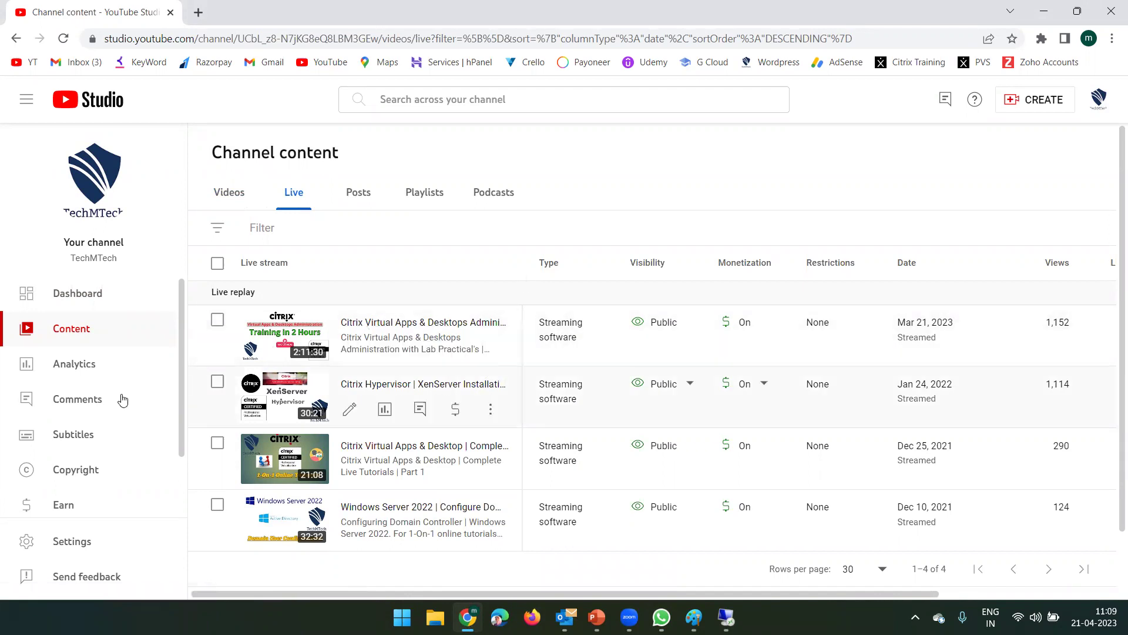
Step: Remove the "I haven't responded" filter from the channel comments and review the published comments
click(44, 404)
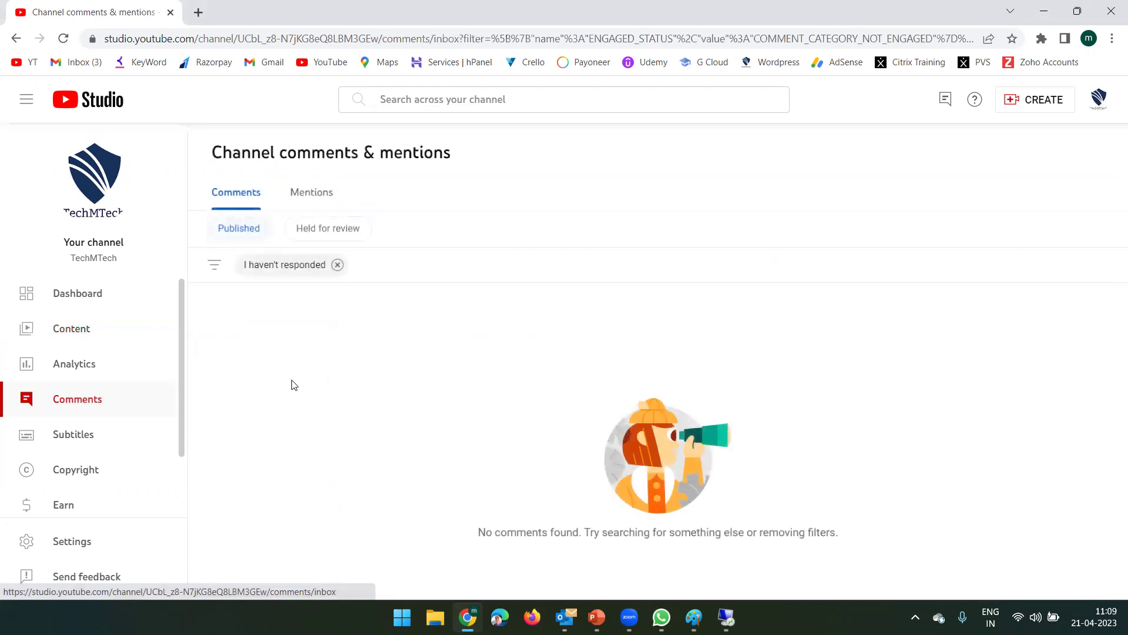
click(338, 265)
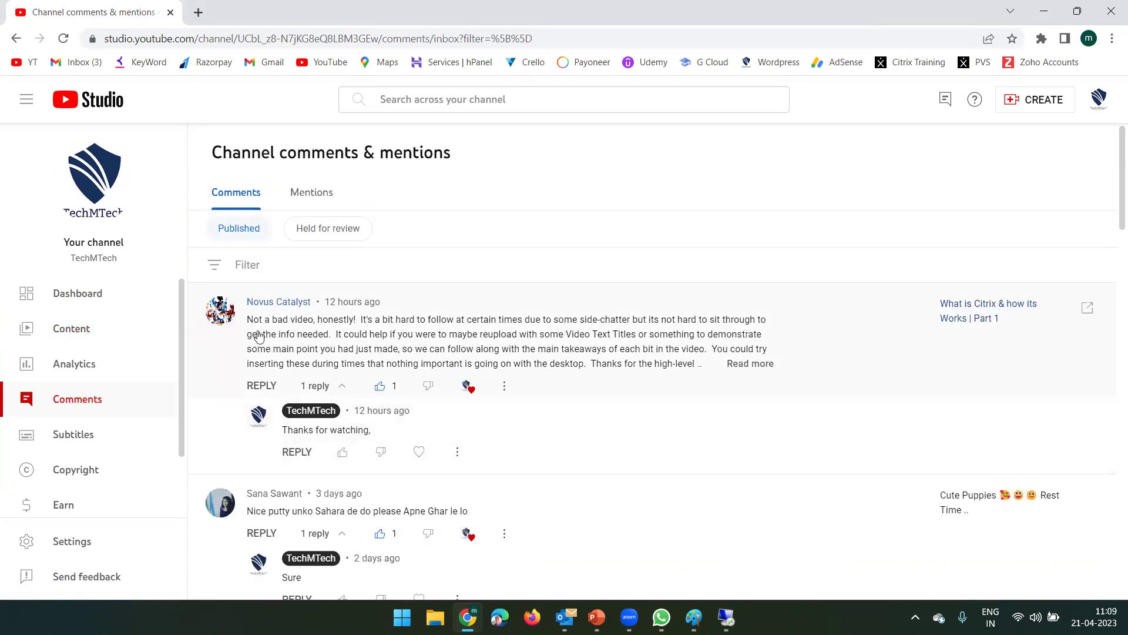
scroll(427, 378, down, 4)
scroll(428, 378, down, 6)
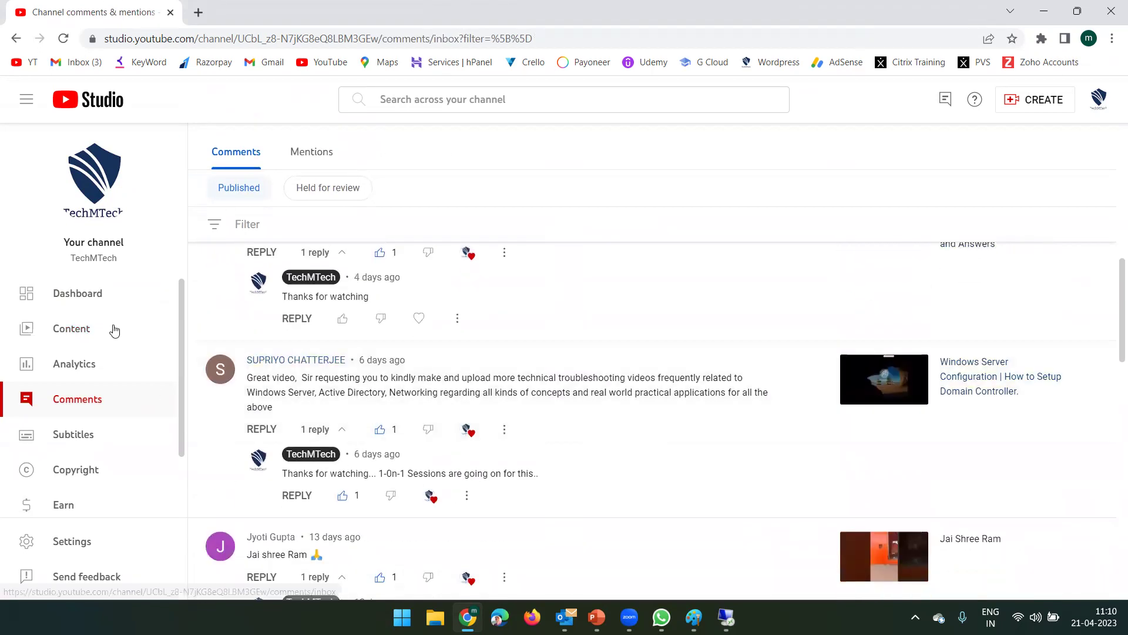
Step: Close the YouTube Studio window, return to the remote desktop session and bring up XenCenter with the DDC-02 console
click(1111, 10)
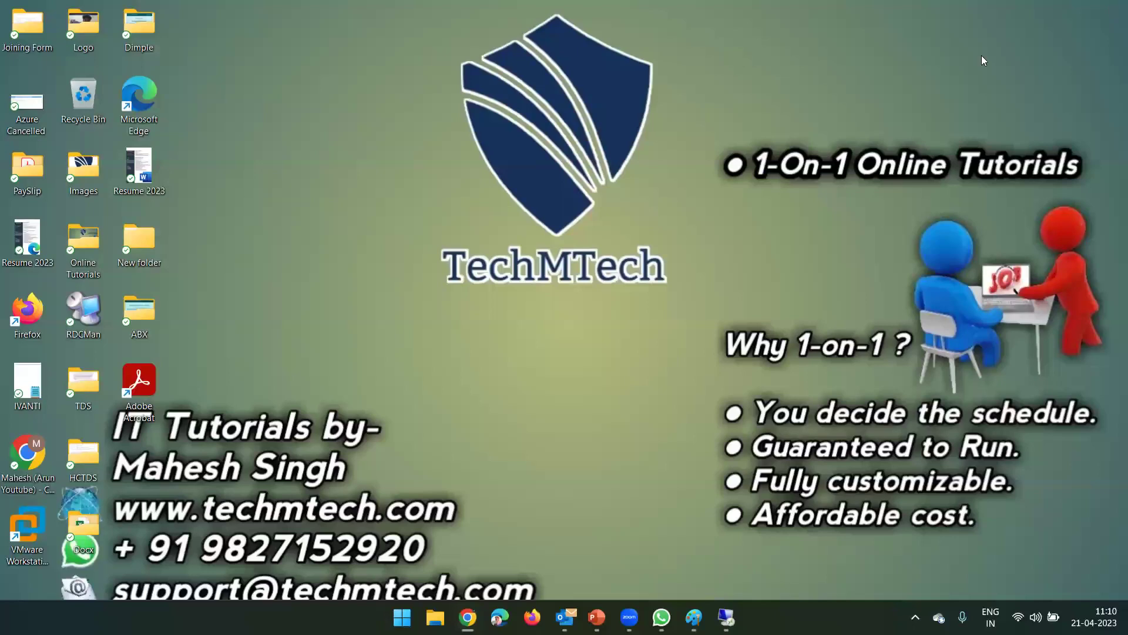
click(726, 617)
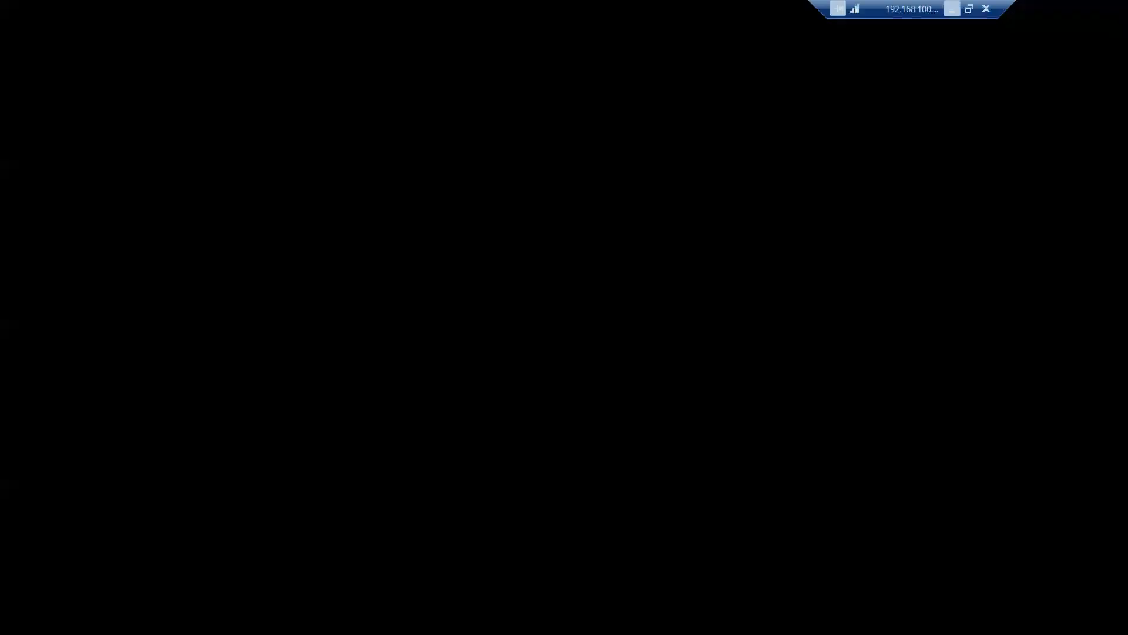
click(491, 619)
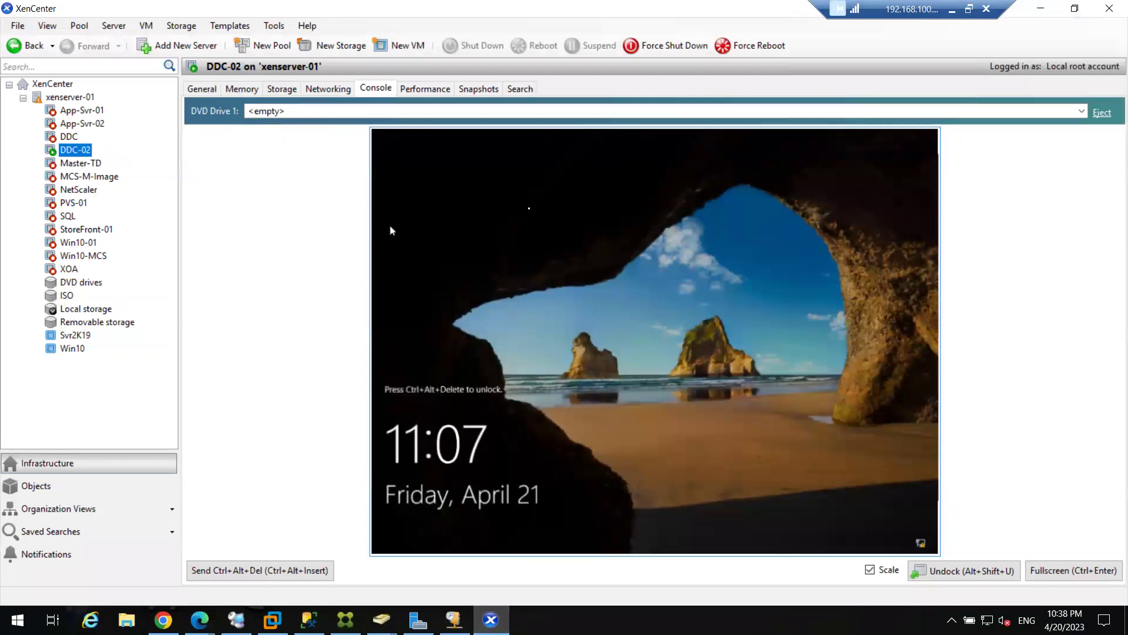
Step: Sign in to DDC-02 as another user in the ABC domain, entering the domain user name and account password
click(249, 573)
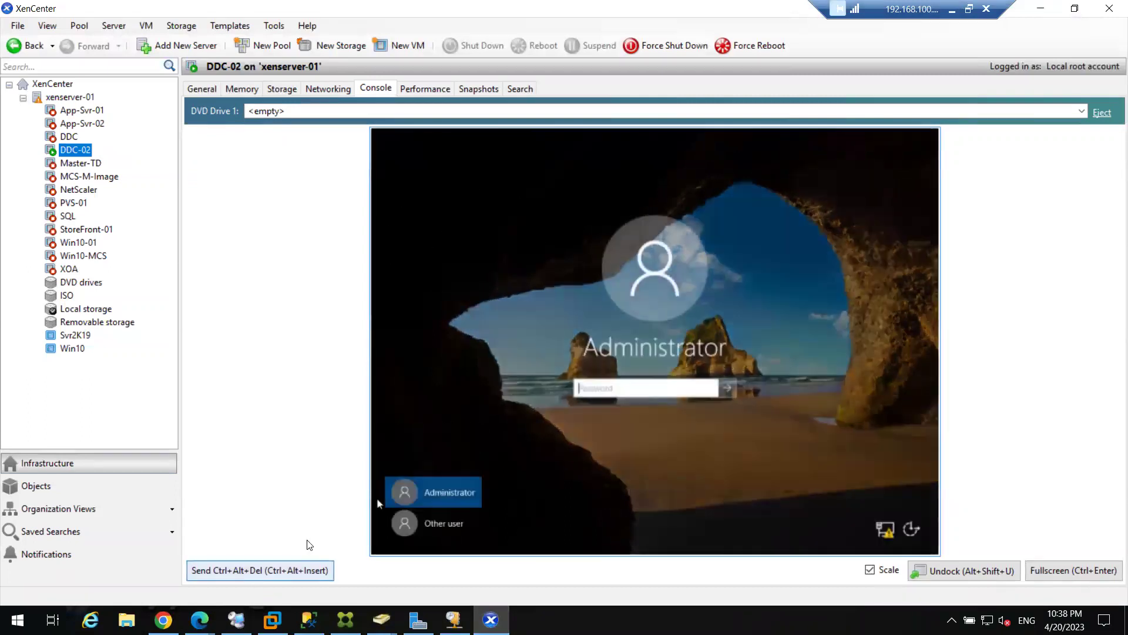
click(433, 529)
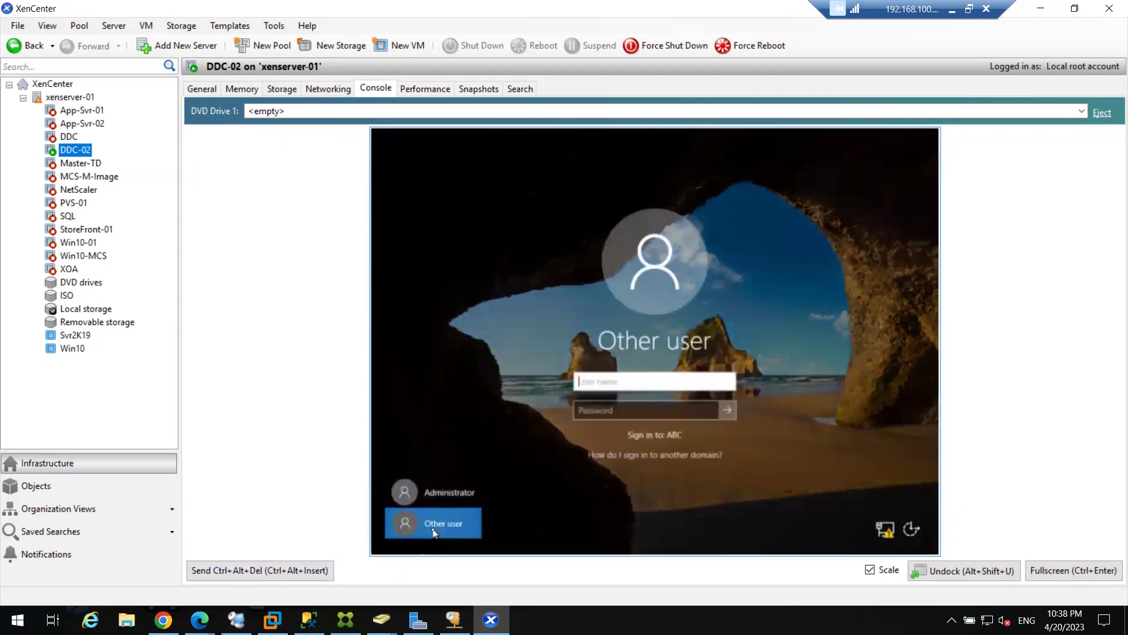
text(ms18)
text(5426)
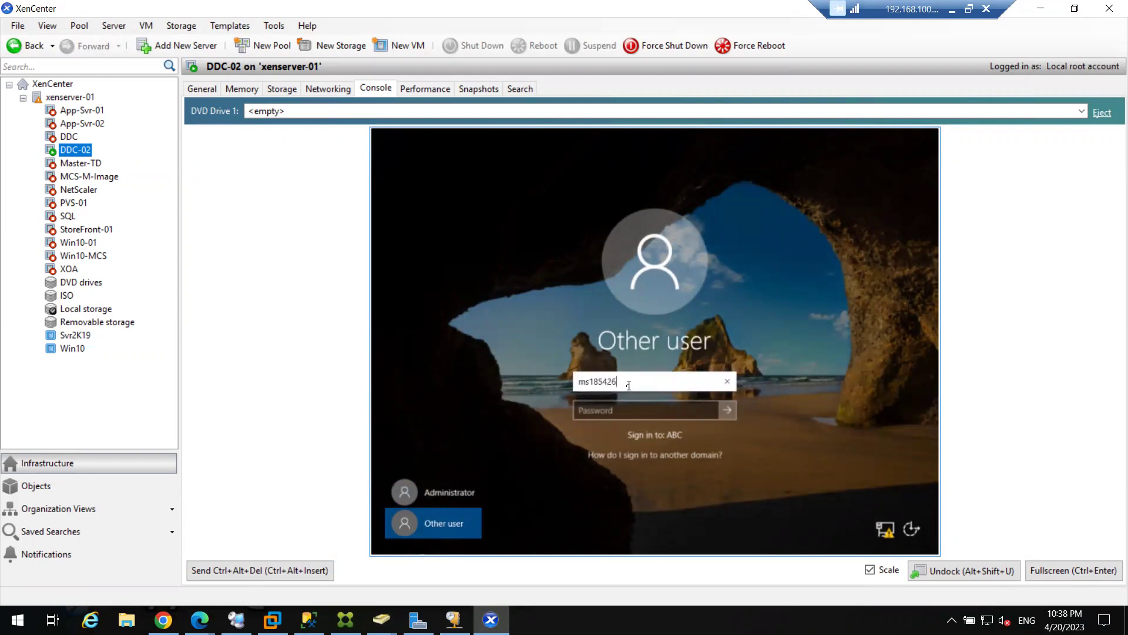
key(Tab)
text(******)
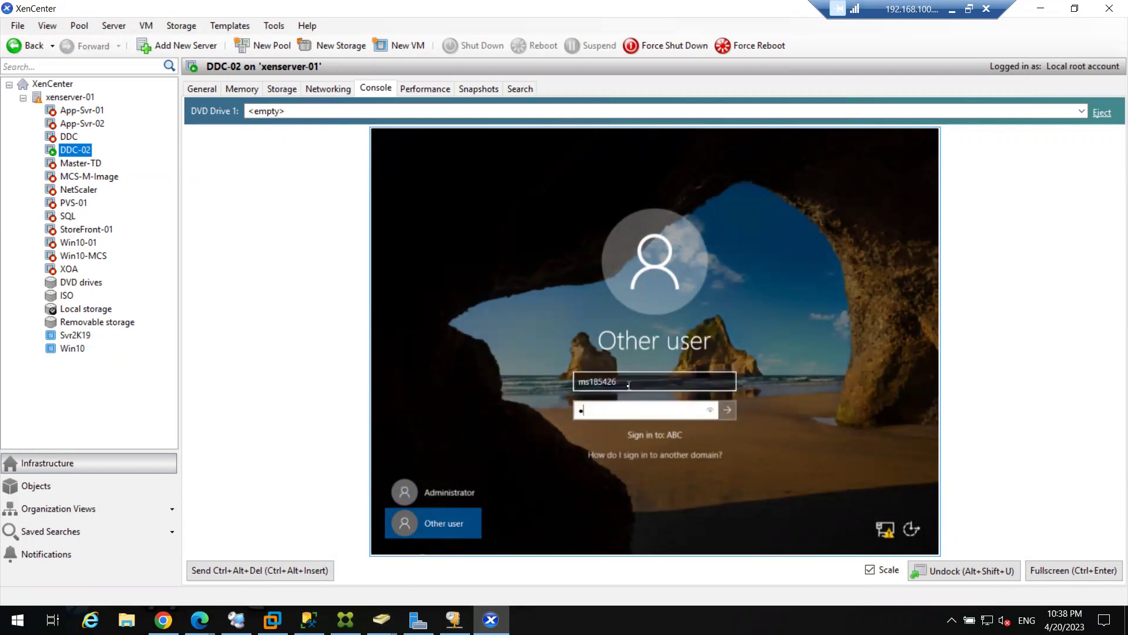
text(***)
key(Return)
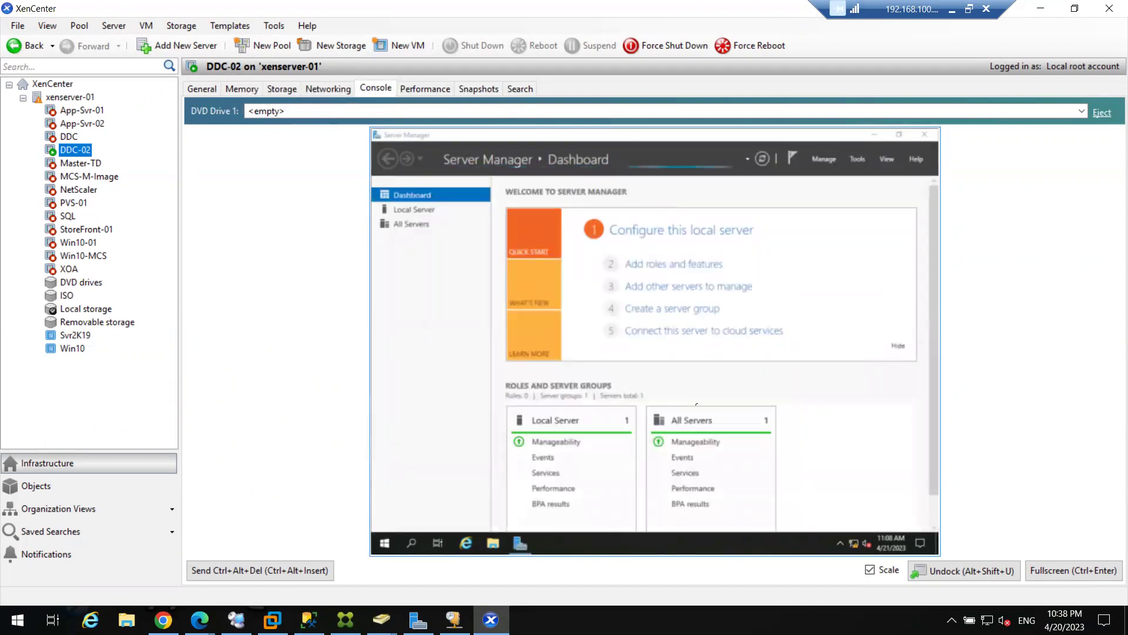
Step: View the DDC-02 console full screen and check the computer name and domain in Server Manager's Local Server properties
click(1062, 564)
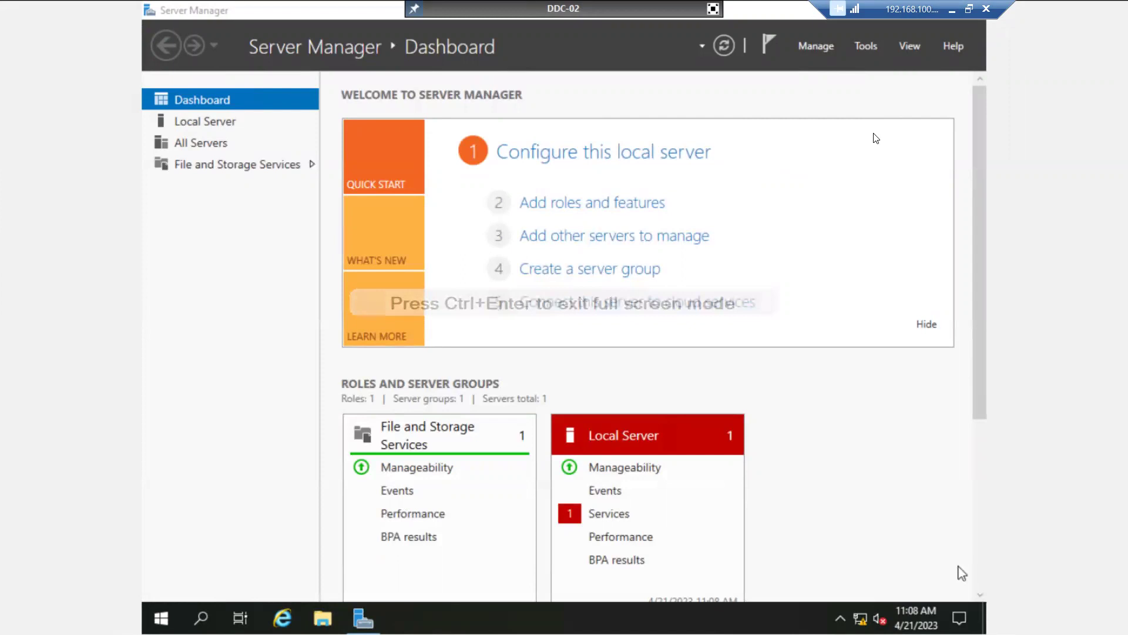
click(188, 121)
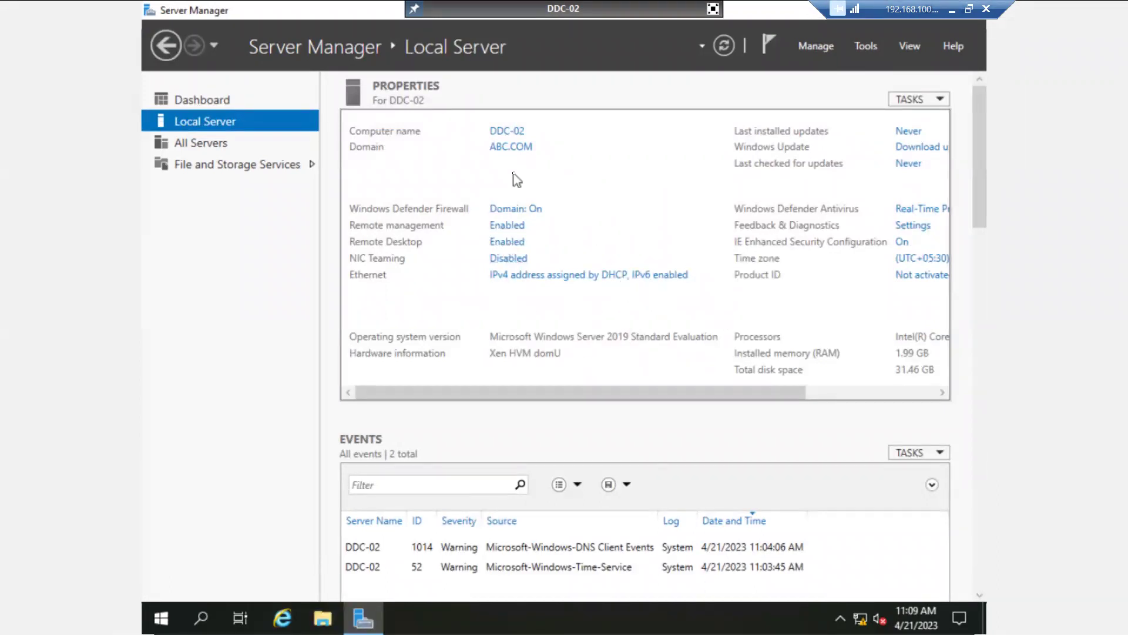
click(502, 131)
Step: Force a Group Policy update with gpupdate /force in a Command Prompt, close it and refresh Server Manager
right_click(157, 628)
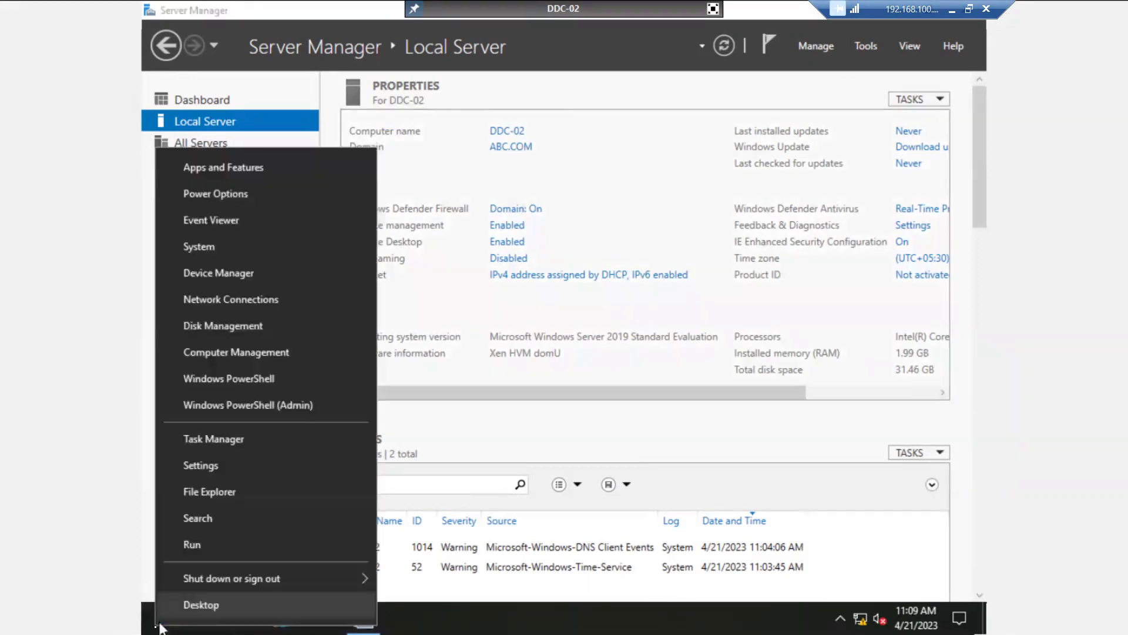
click(201, 545)
text(cmd)
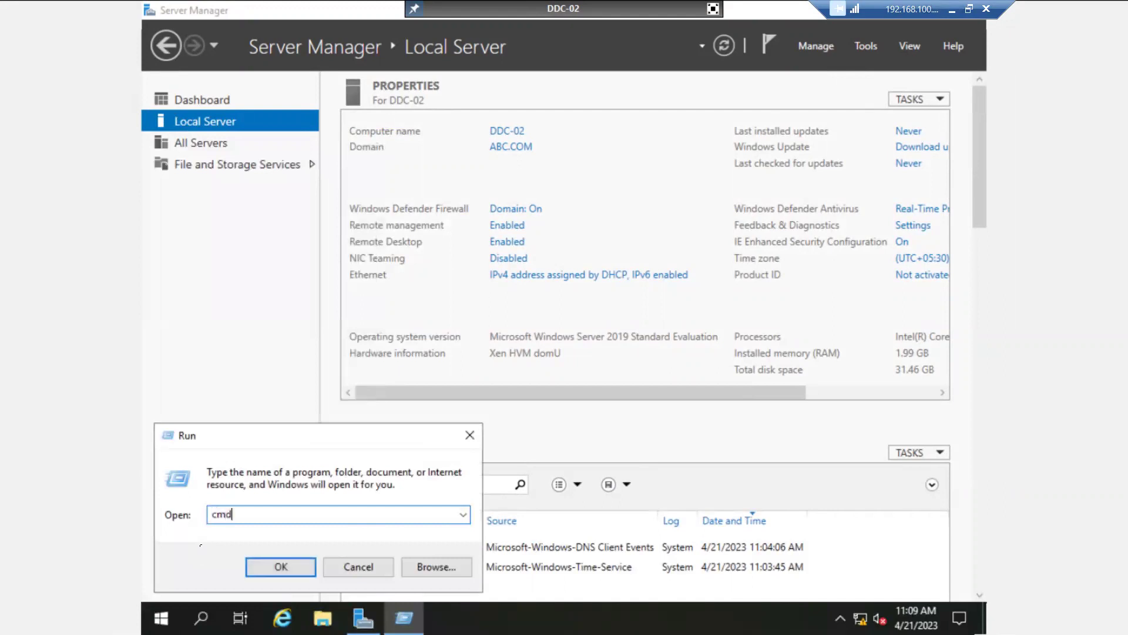
key(Return)
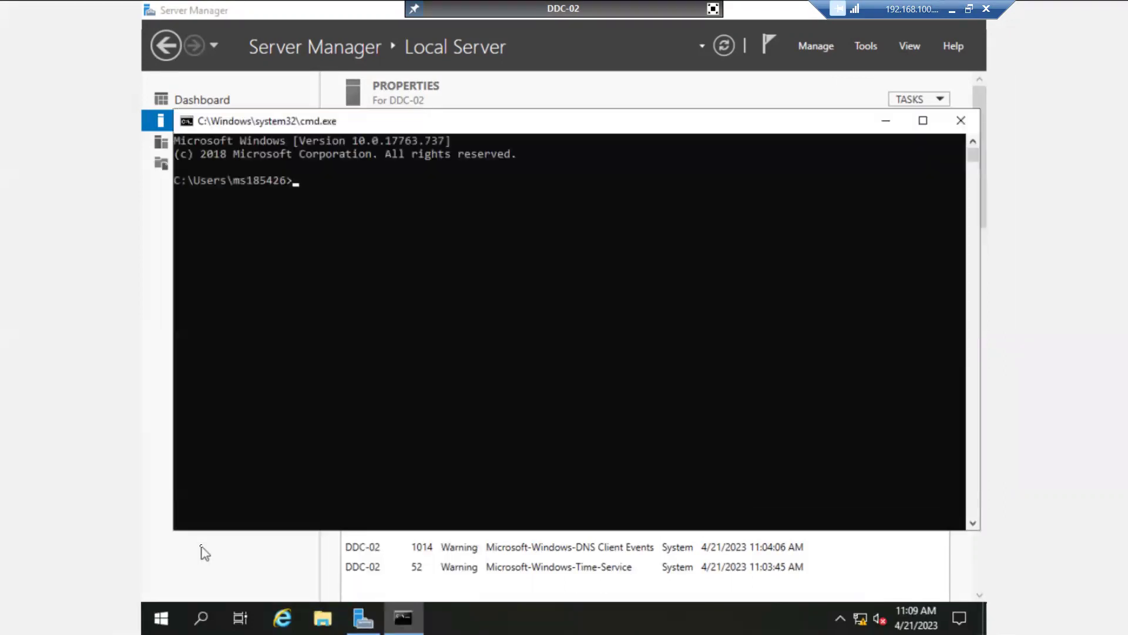
text(gpupdate /force)
key(Return)
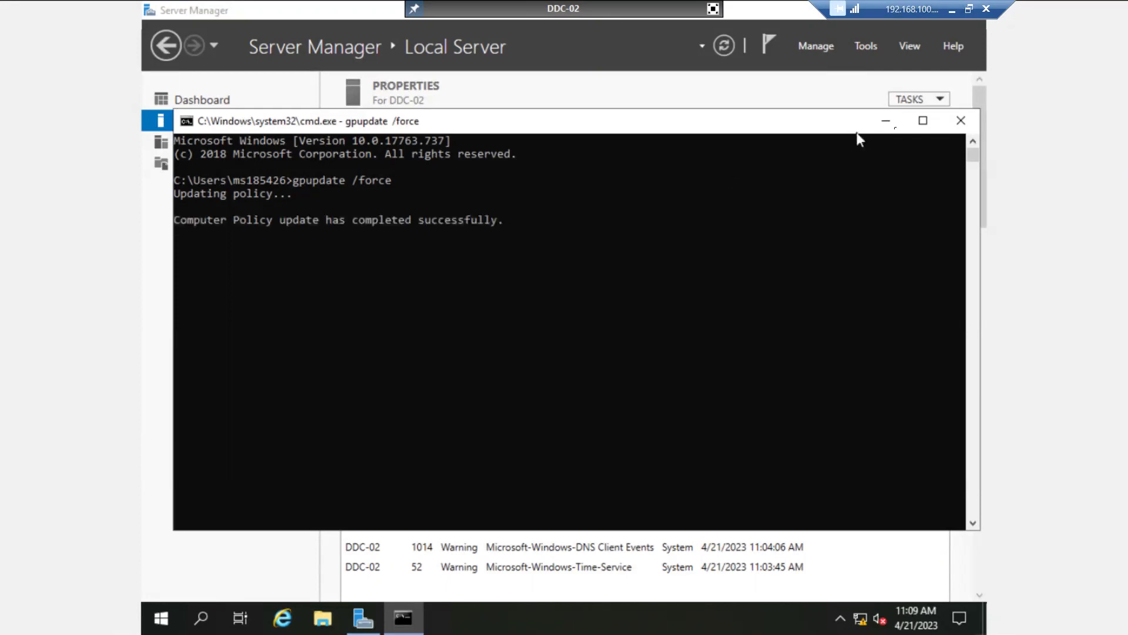
click(960, 121)
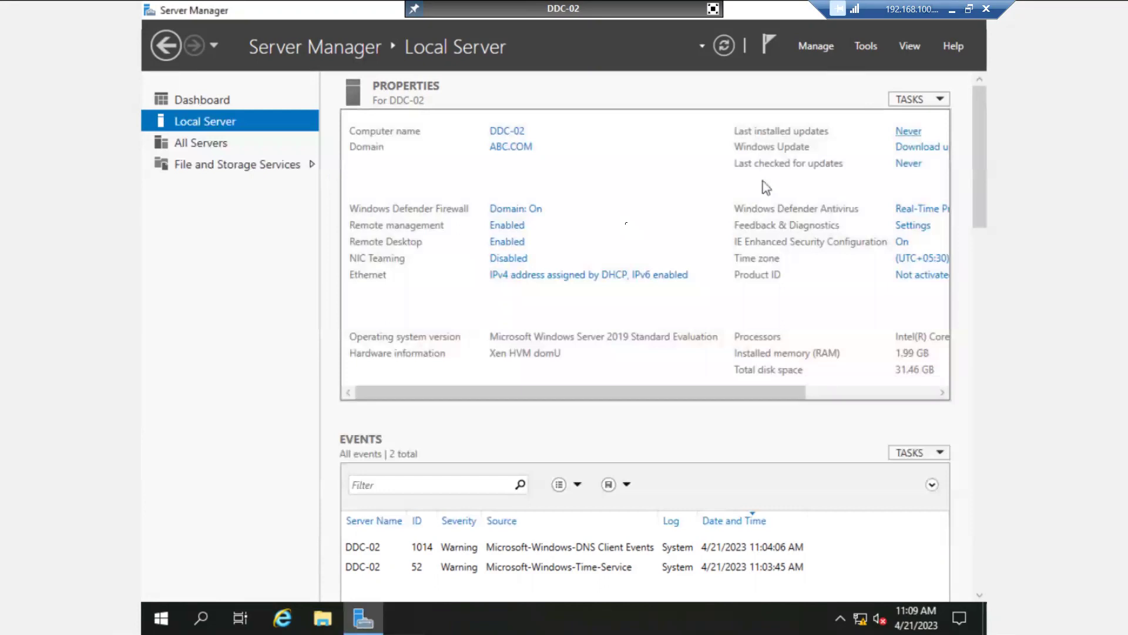
click(732, 47)
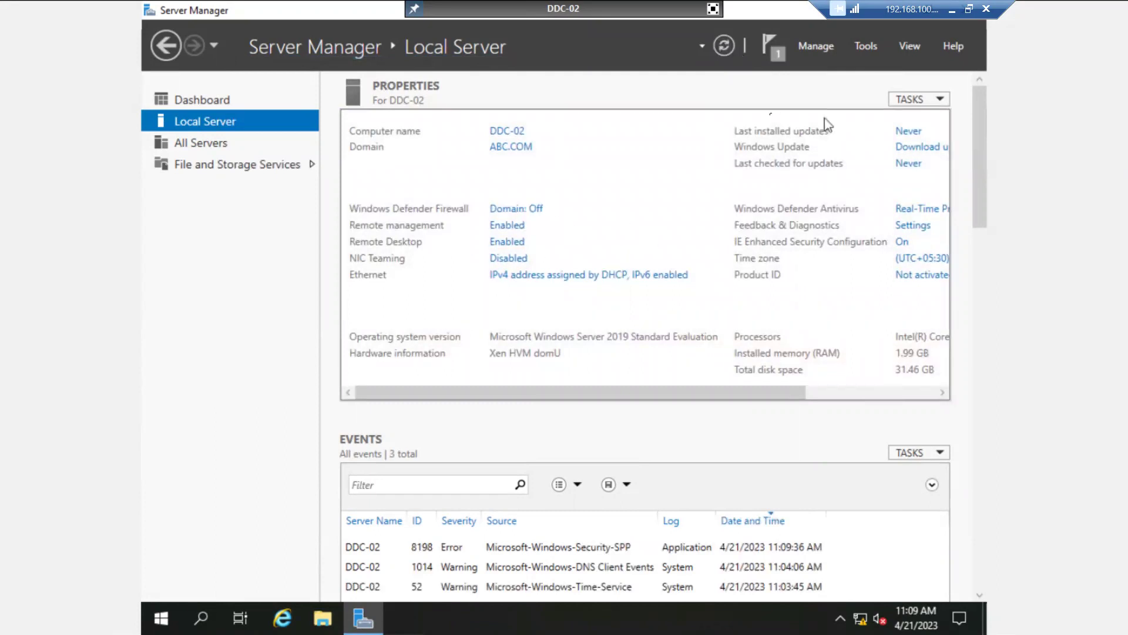
Step: Leave the full-screen console and load Citrix_Virtual_Apps_and_Desktops_7_2106.iso into DDC-02's DVD Drive 1
click(713, 9)
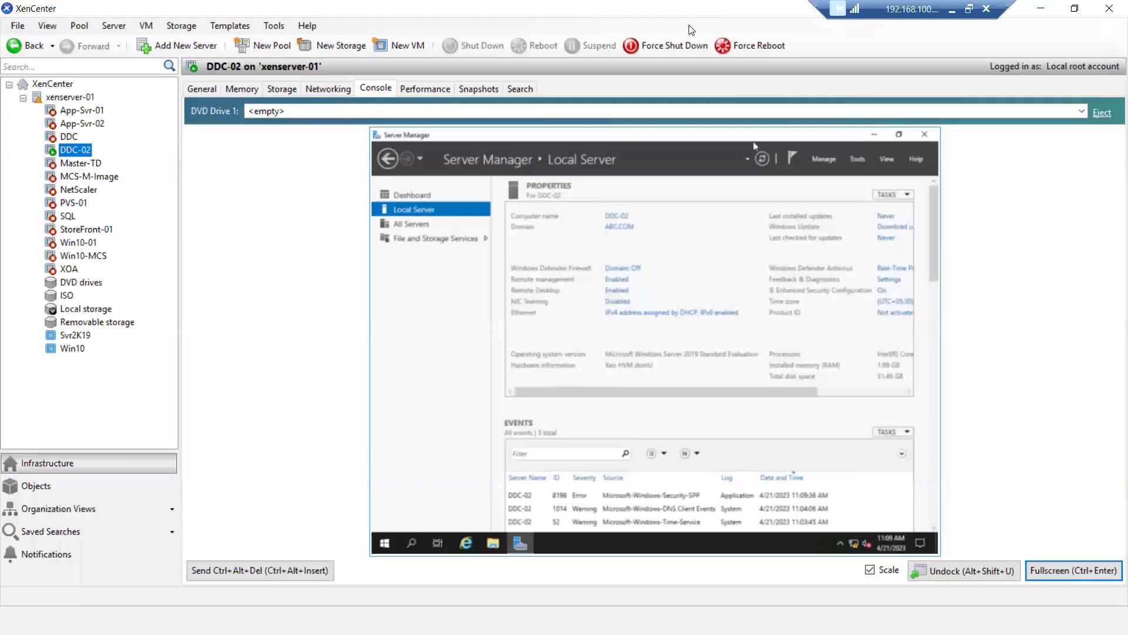
click(300, 109)
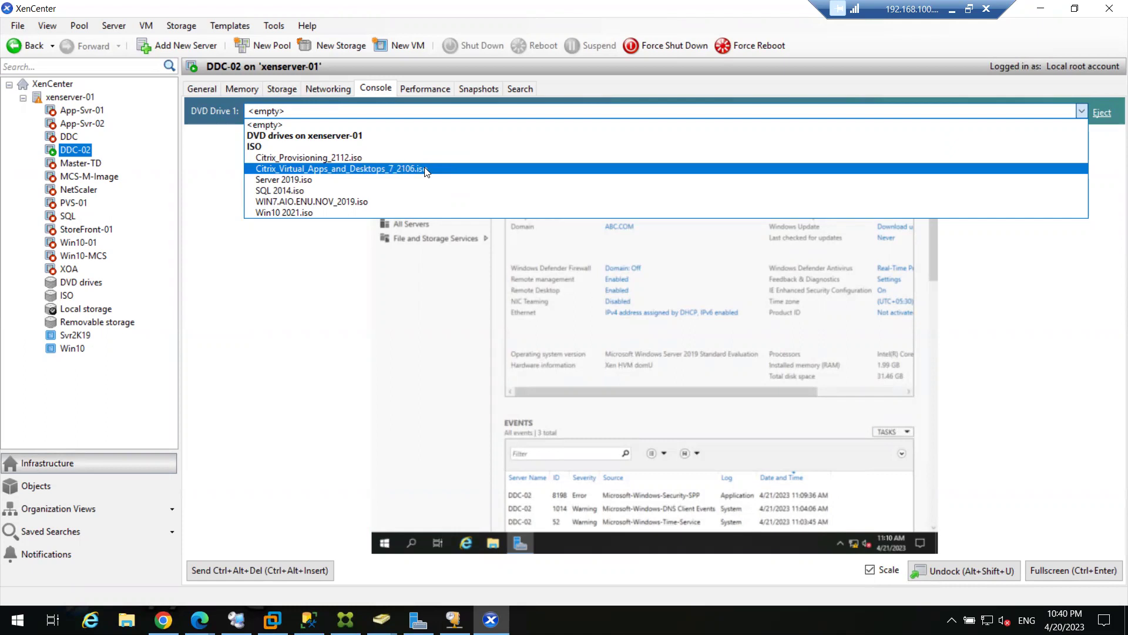
click(382, 169)
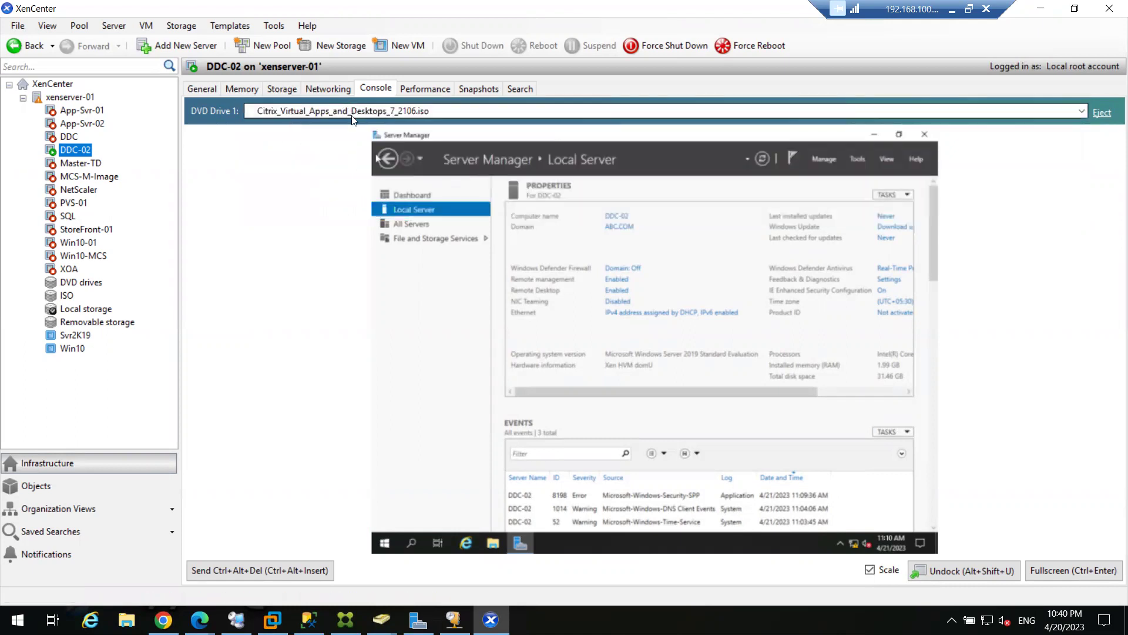
Step: Return to the full-screen console, run the installer from the CVAD 2106 CD drive and allow it to make changes
click(1066, 569)
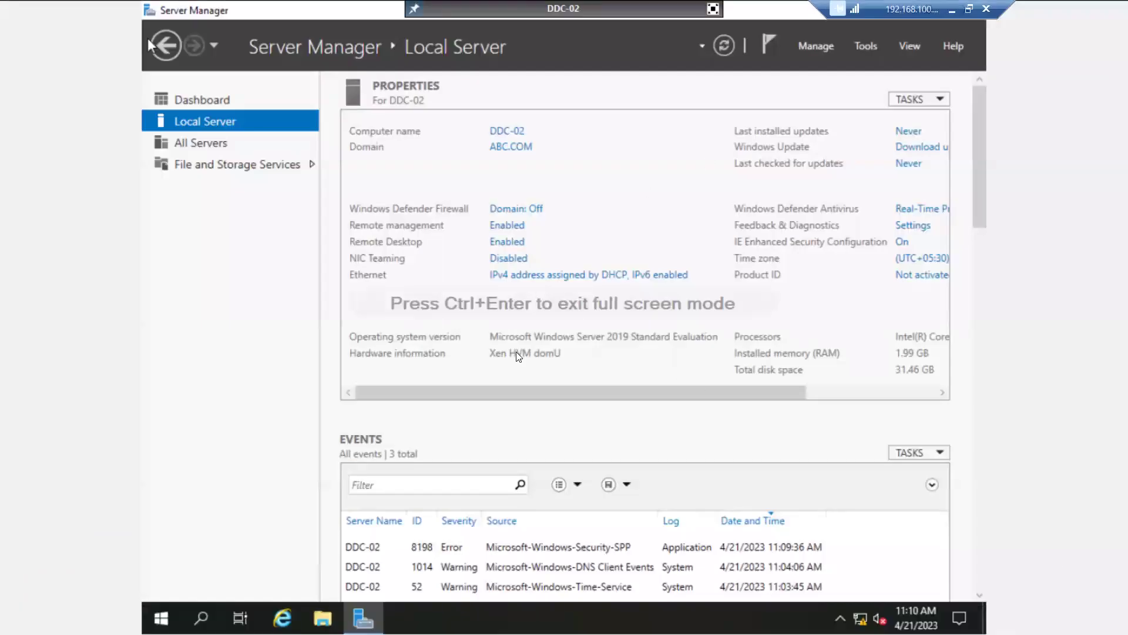
click(363, 617)
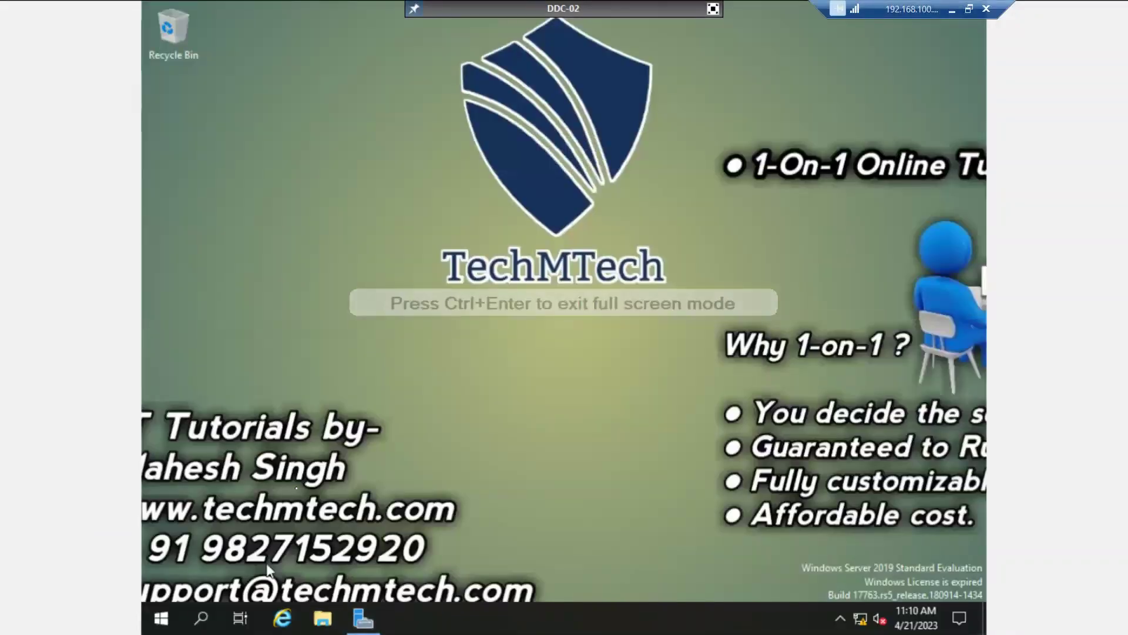
click(323, 618)
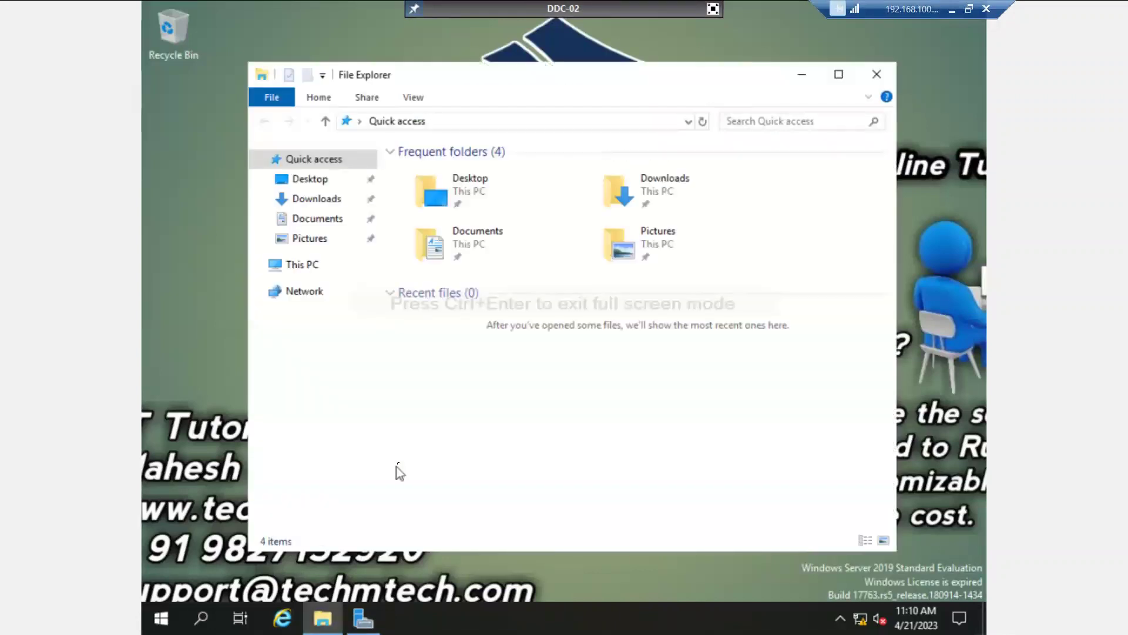
click(302, 268)
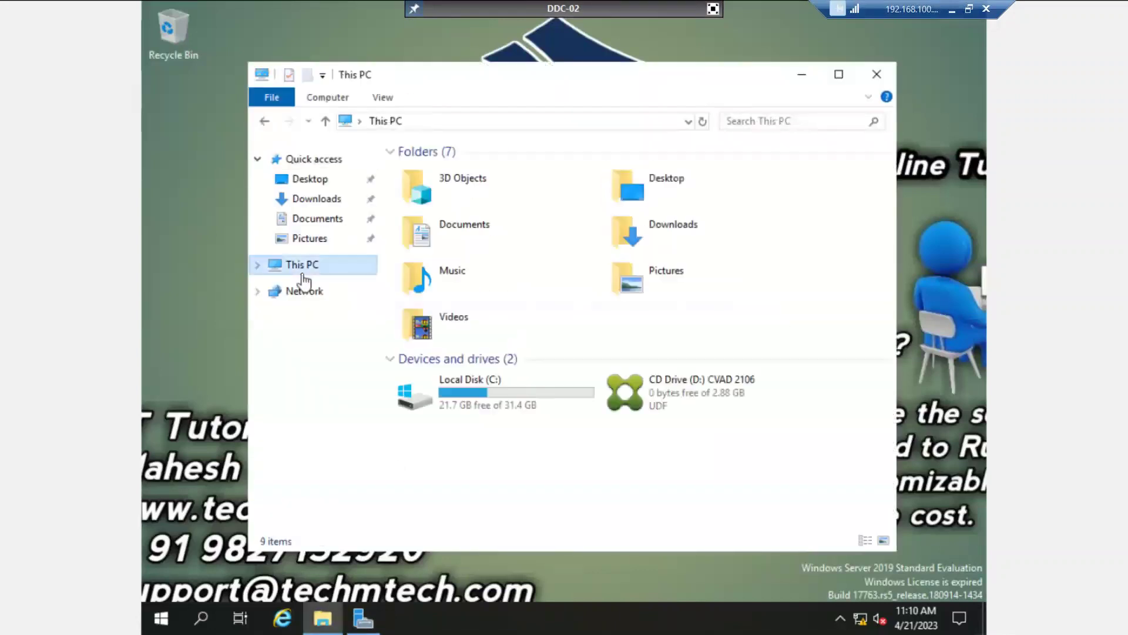
click(713, 391)
right_click(714, 388)
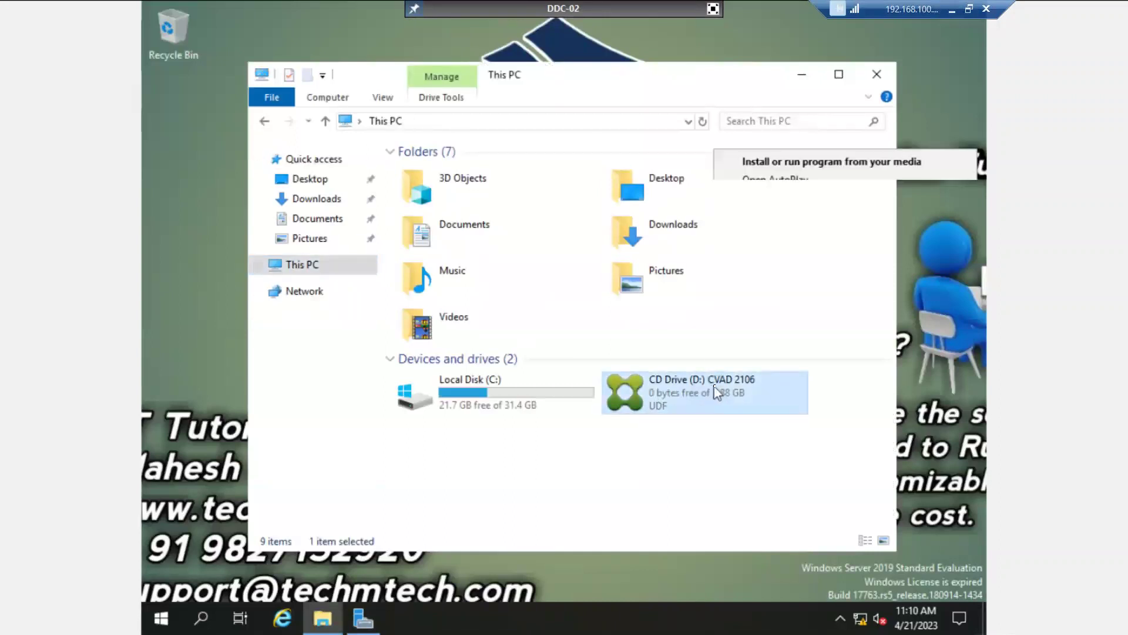
click(784, 164)
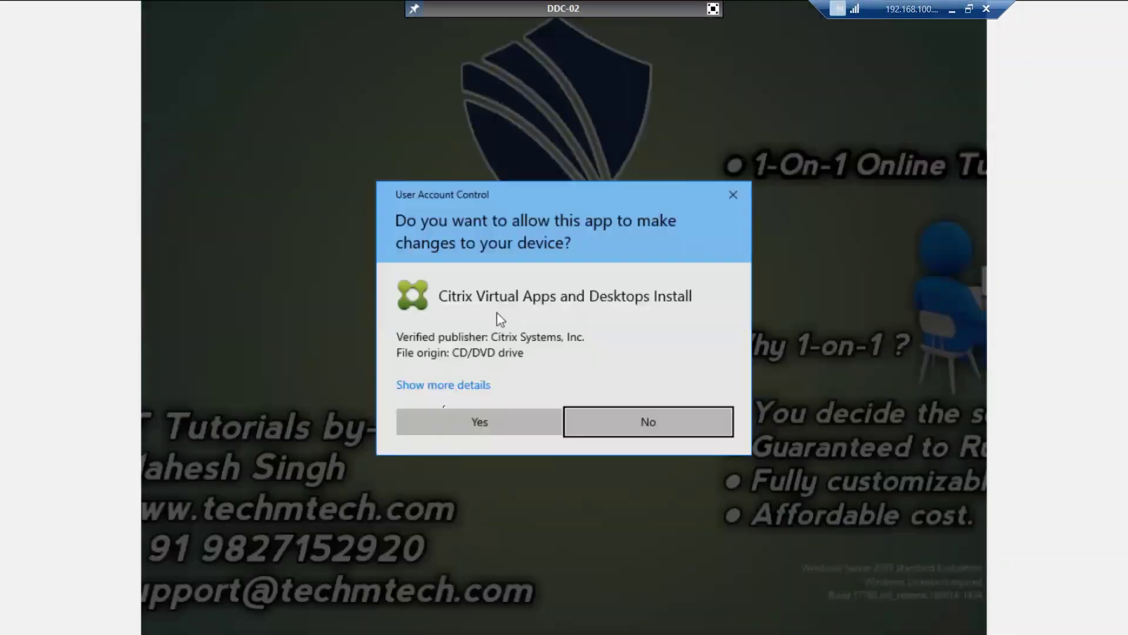
click(406, 422)
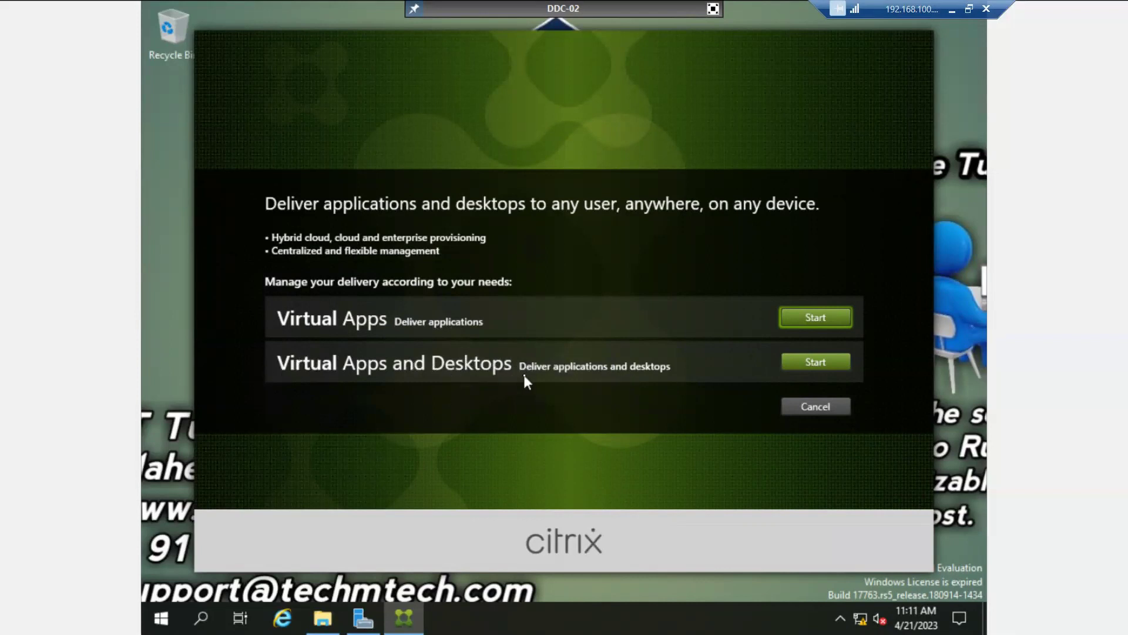
Step: Start the Delivery Controller installation for Virtual Apps and Desktops, accept the license agreement and continue to Core Components
click(806, 363)
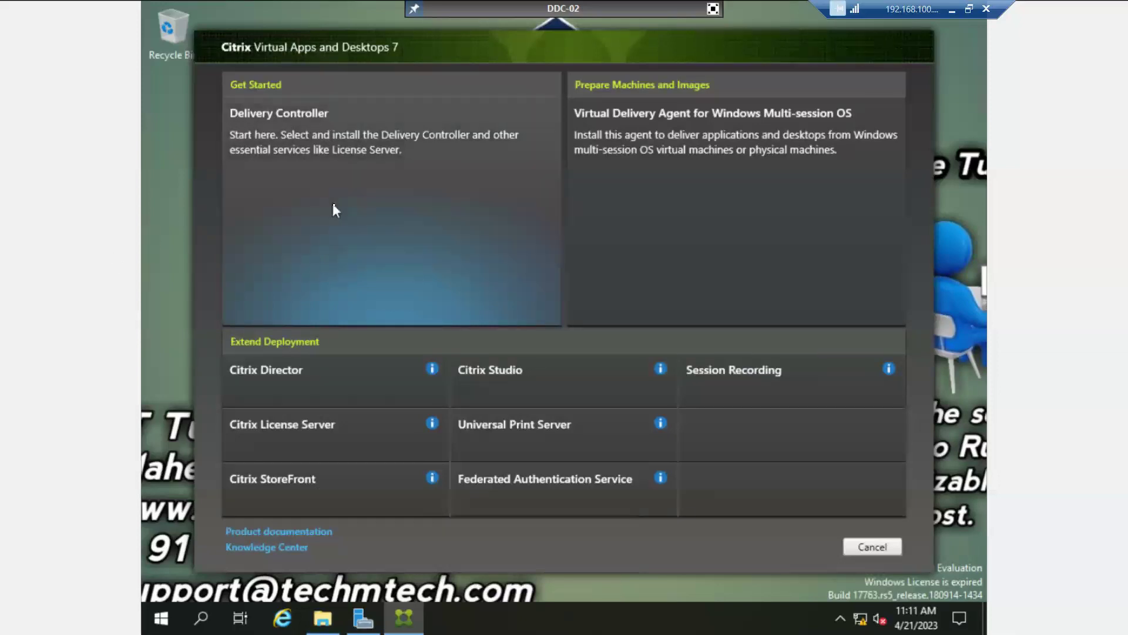
click(397, 189)
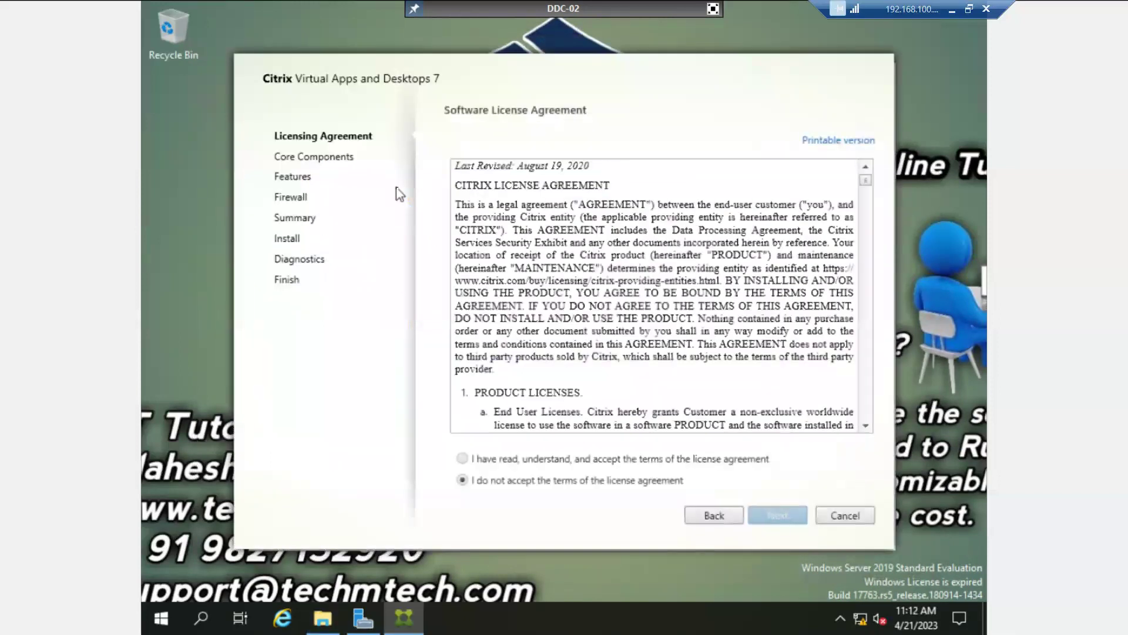
click(547, 261)
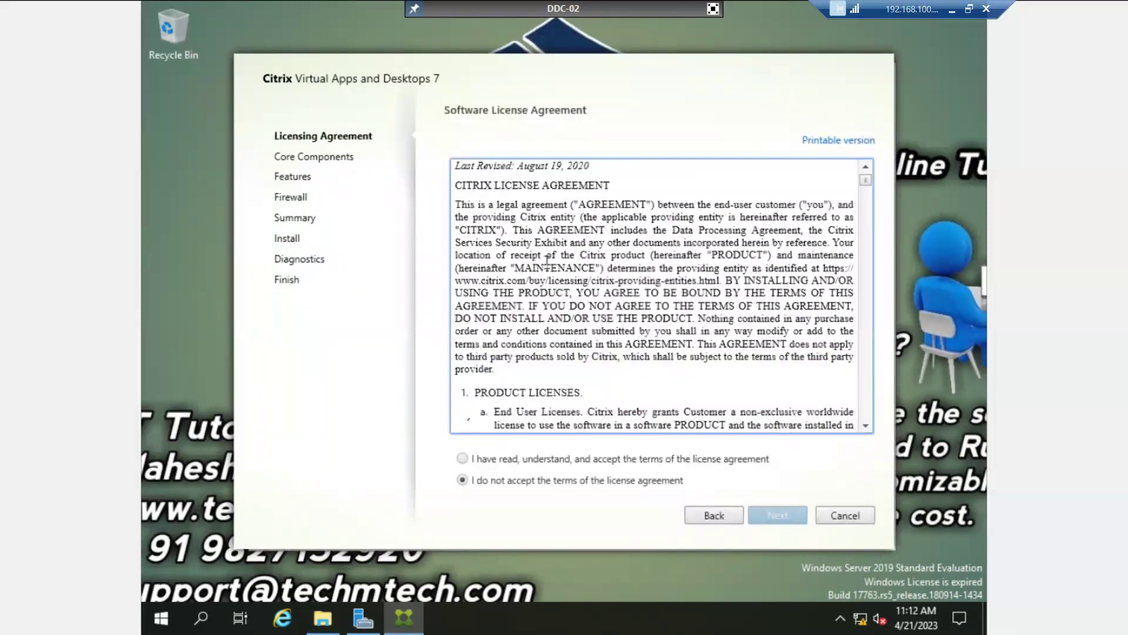
click(463, 459)
click(618, 329)
scroll(619, 329, down, 9)
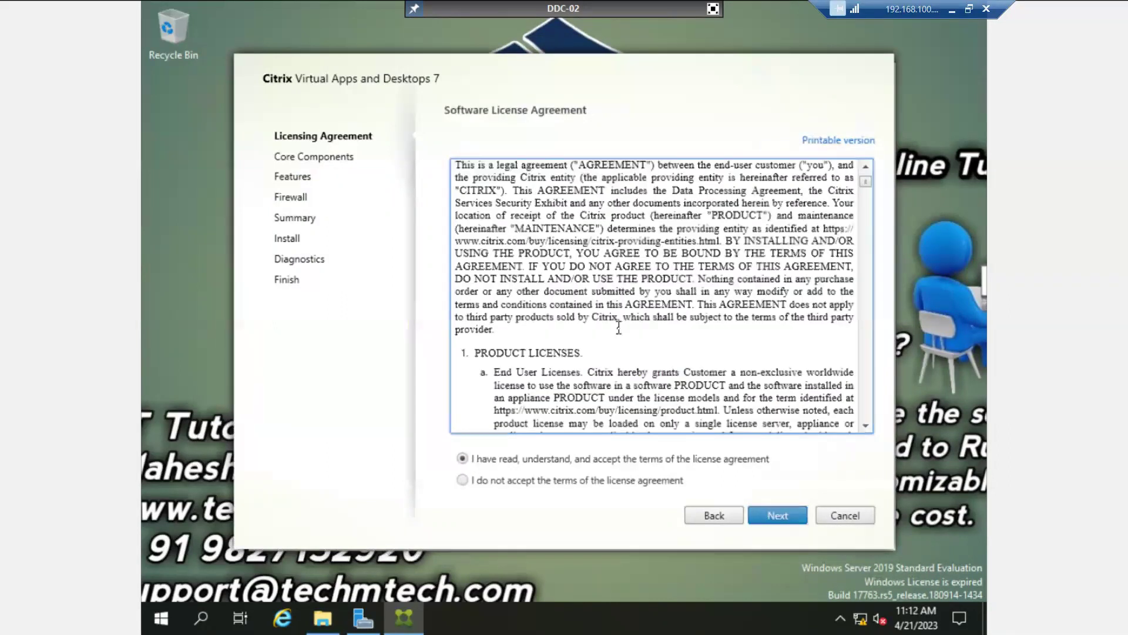
scroll(618, 329, down, 20)
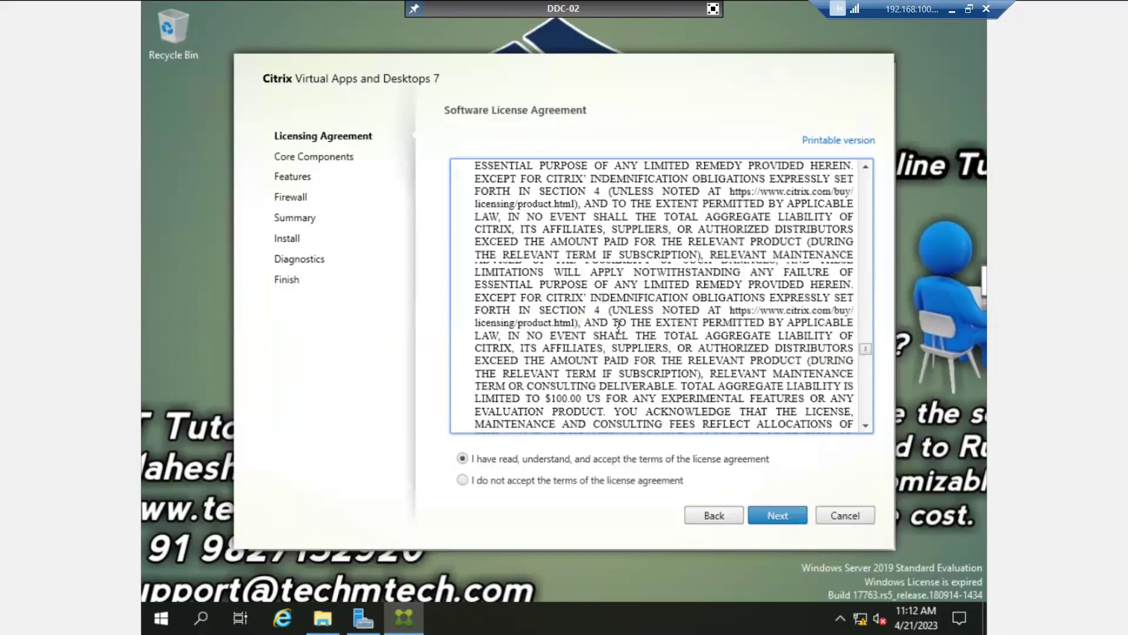
scroll(618, 329, down, 4)
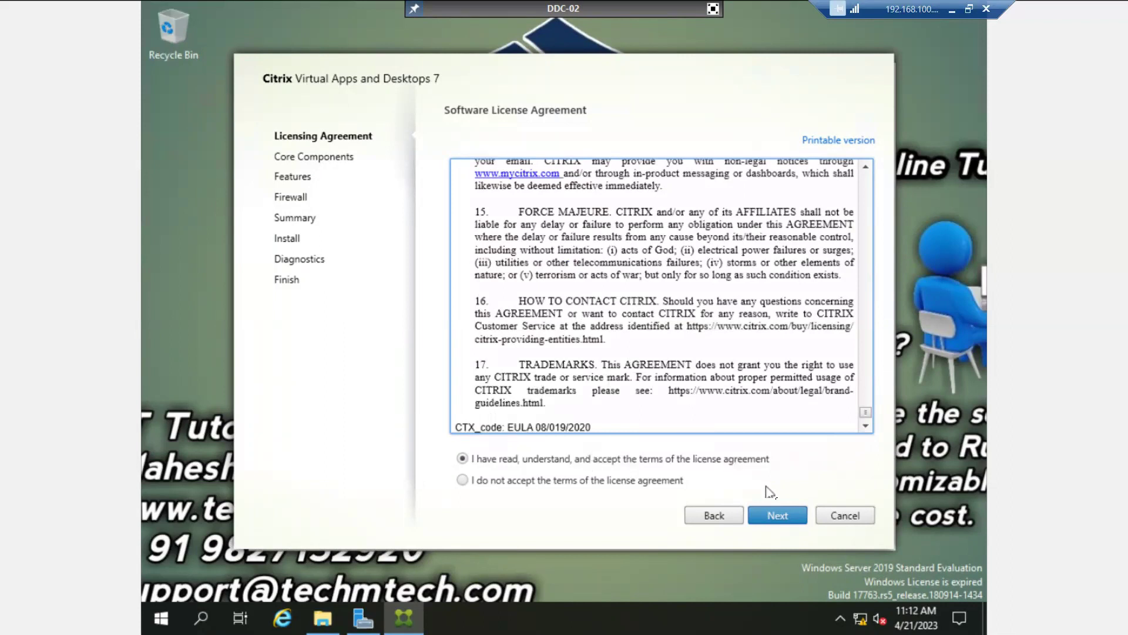
click(779, 521)
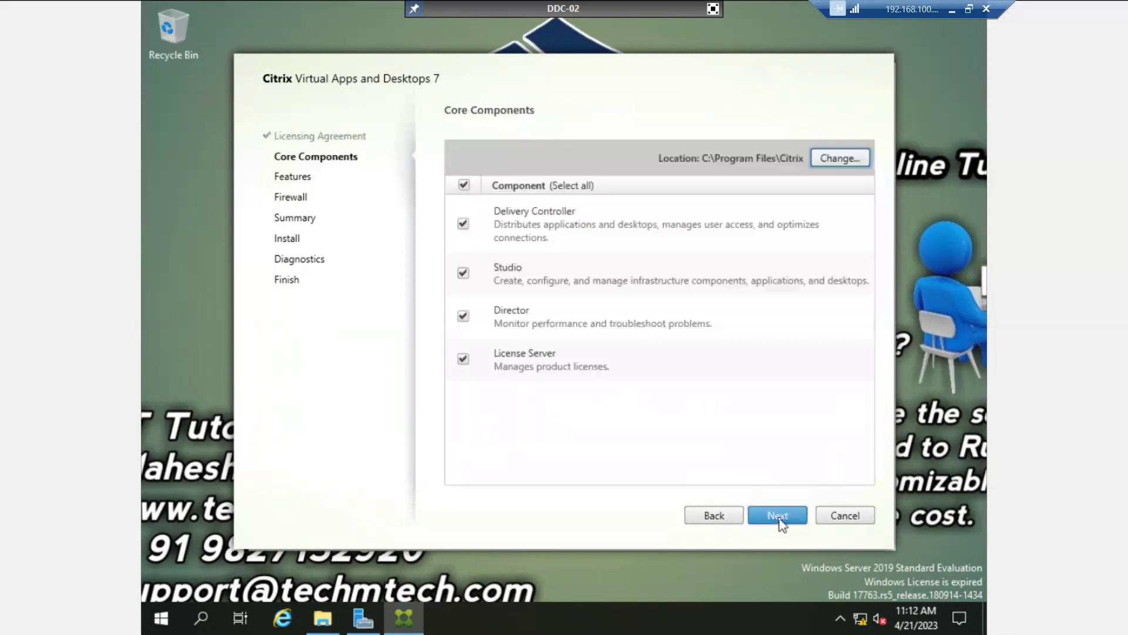
Step: Switch to the Citrix Intro presentation in PowerPoint, examine the Working & Key components slide and return to the remote XenCenter session
click(712, 8)
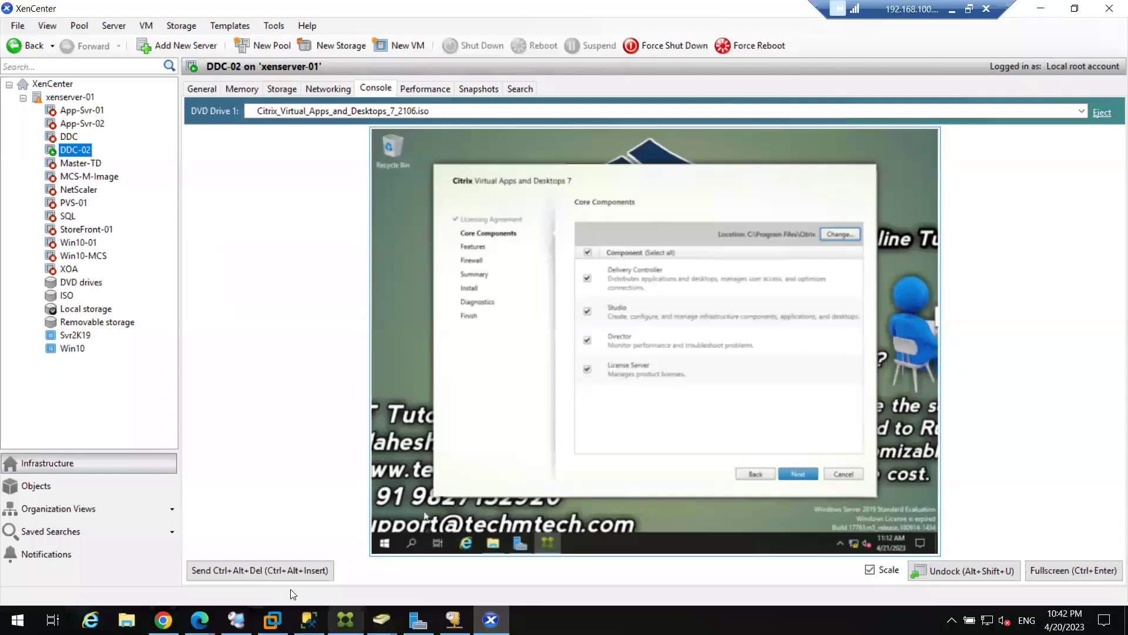
click(952, 9)
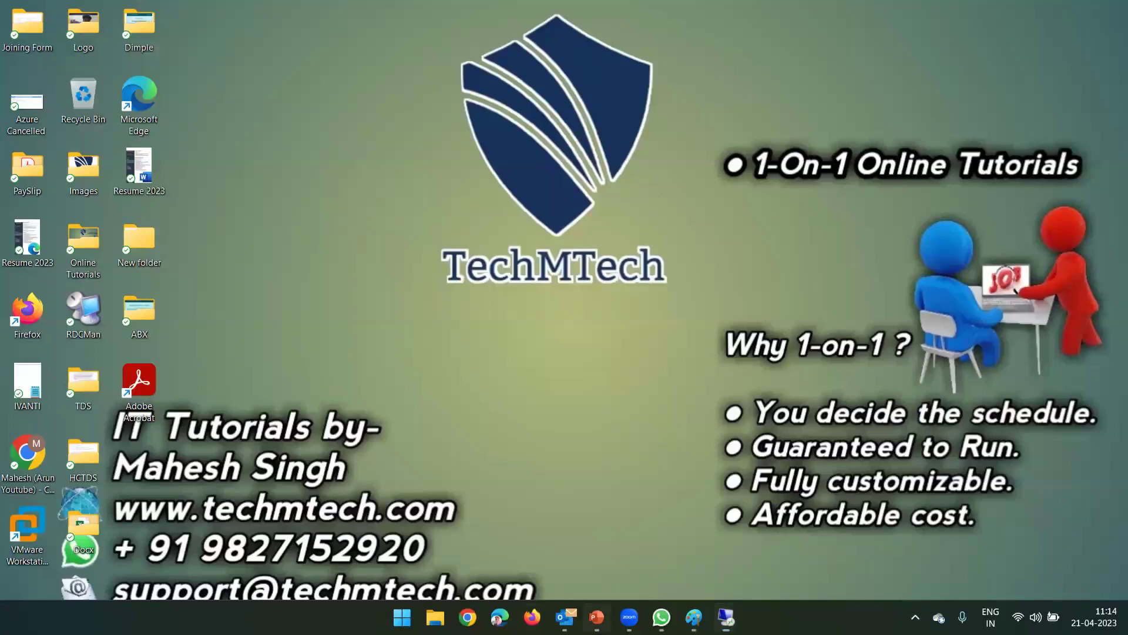
click(597, 617)
click(54, 230)
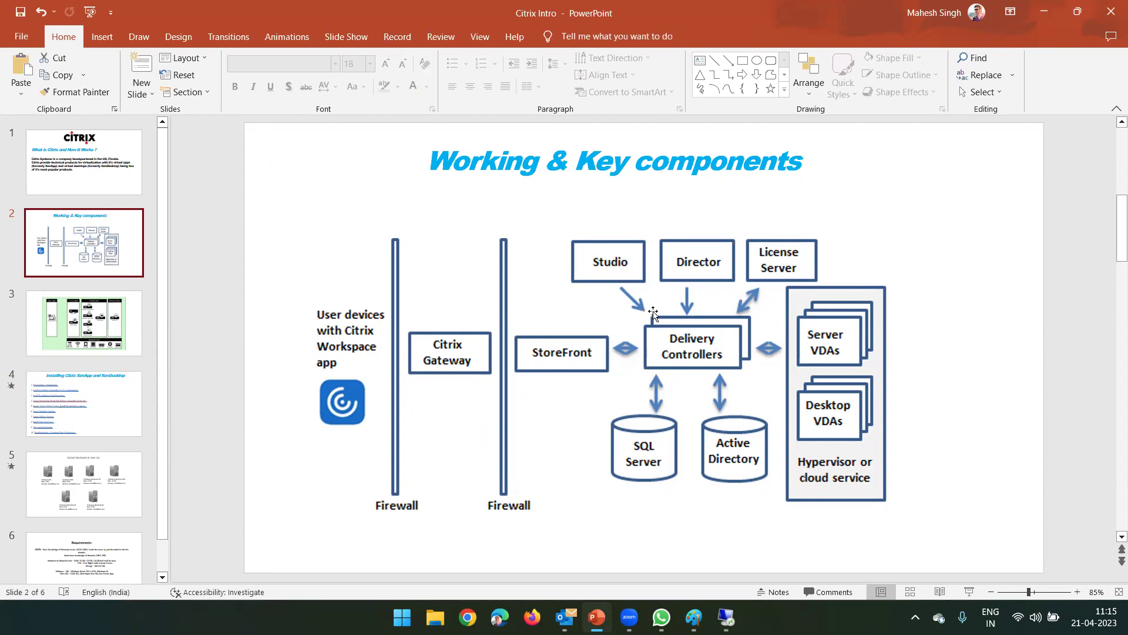
click(1045, 16)
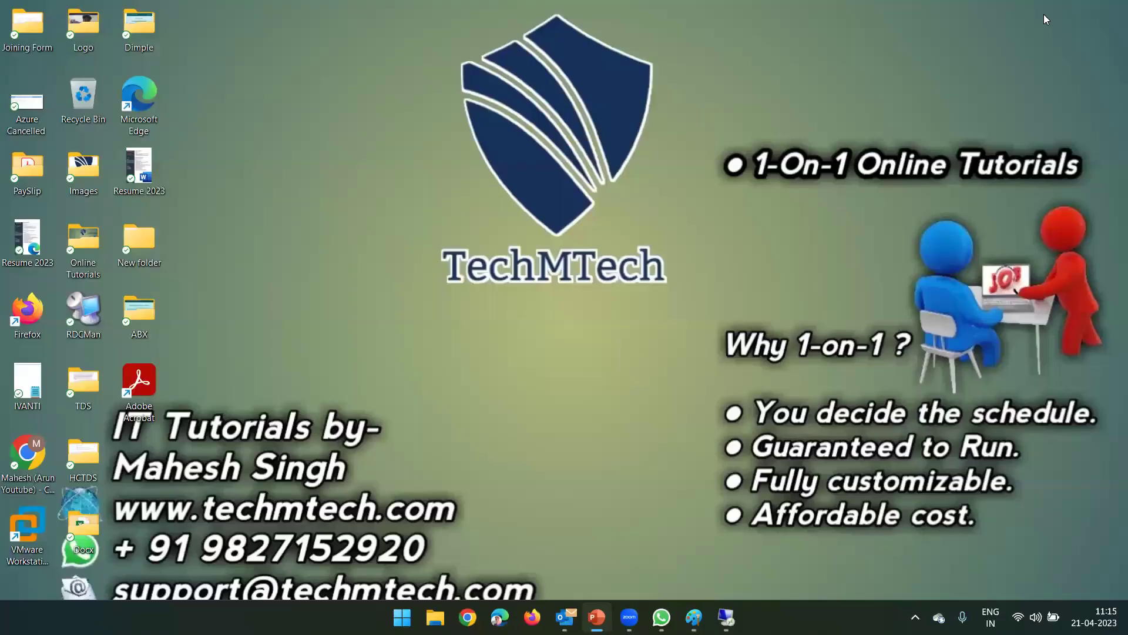
click(728, 615)
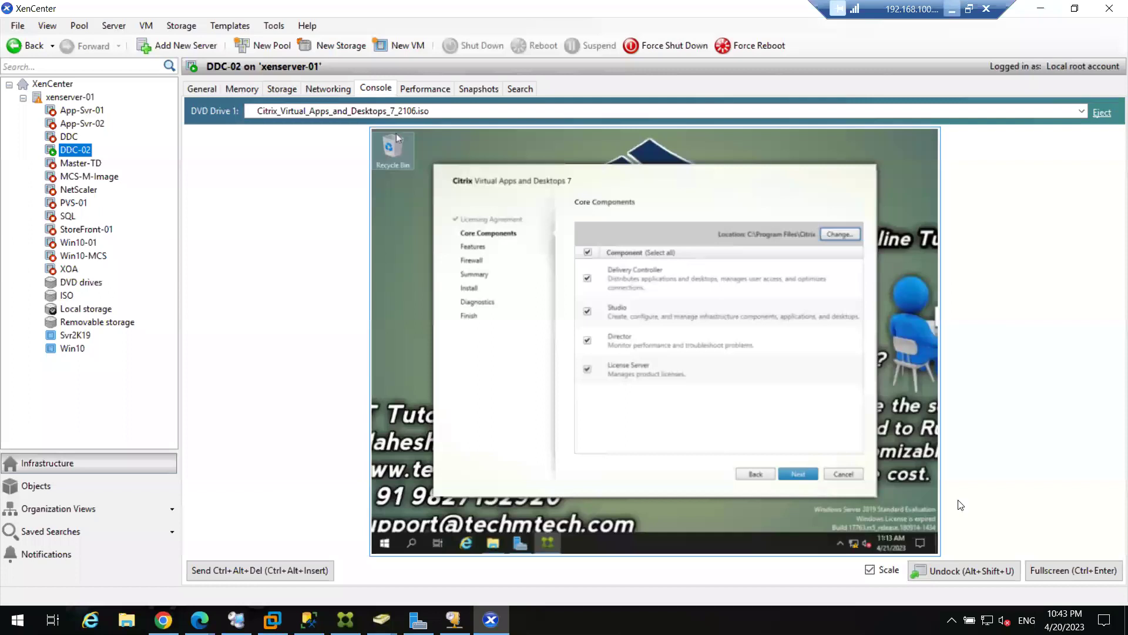
Step: Return to the full-screen console, keep Delivery Controller, Studio, Director and License Server selected as core components, and continue to Features
click(1074, 570)
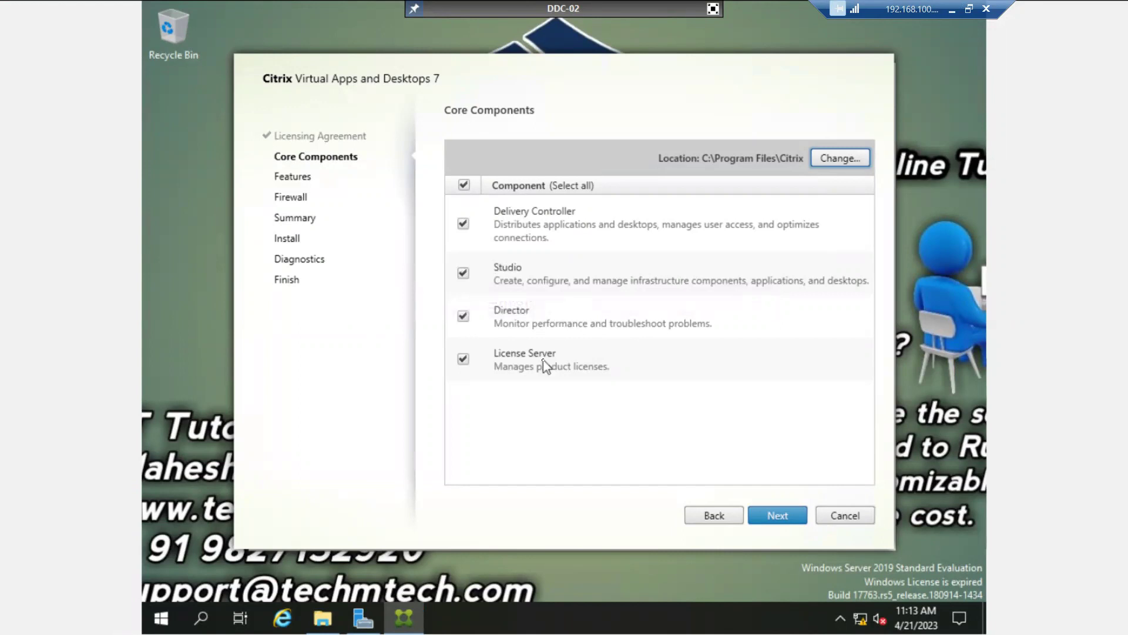
click(464, 317)
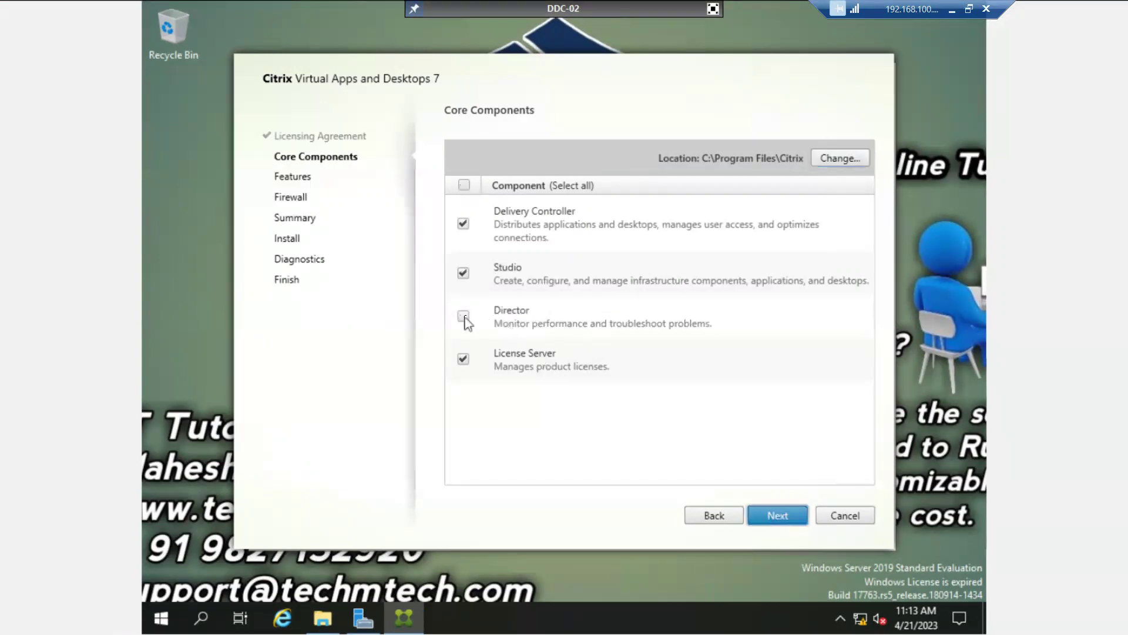
click(464, 316)
click(463, 360)
click(463, 359)
click(776, 520)
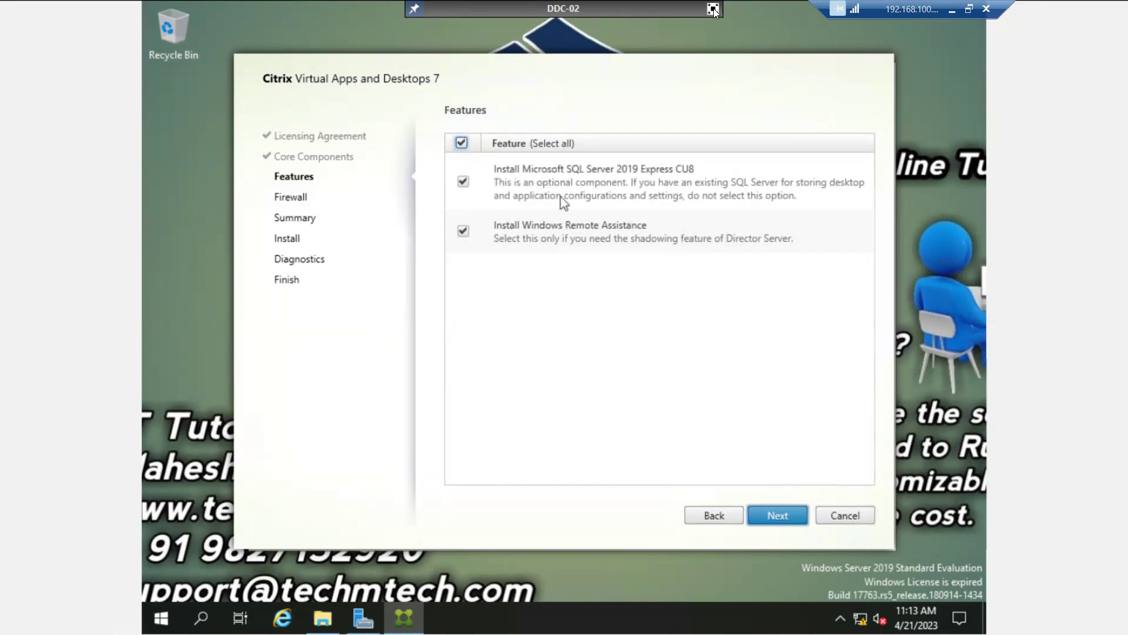
Step: Switch to the Citrix Intro presentation in PowerPoint, examine the SQL Server part of the components diagram and return to the remote session
click(948, 9)
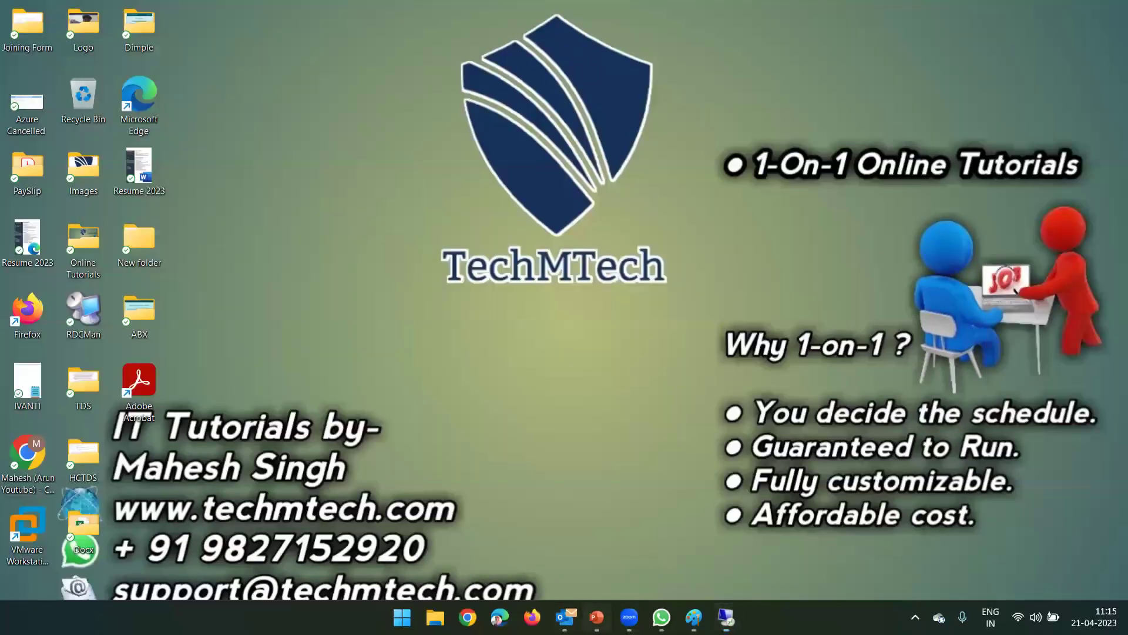
click(597, 617)
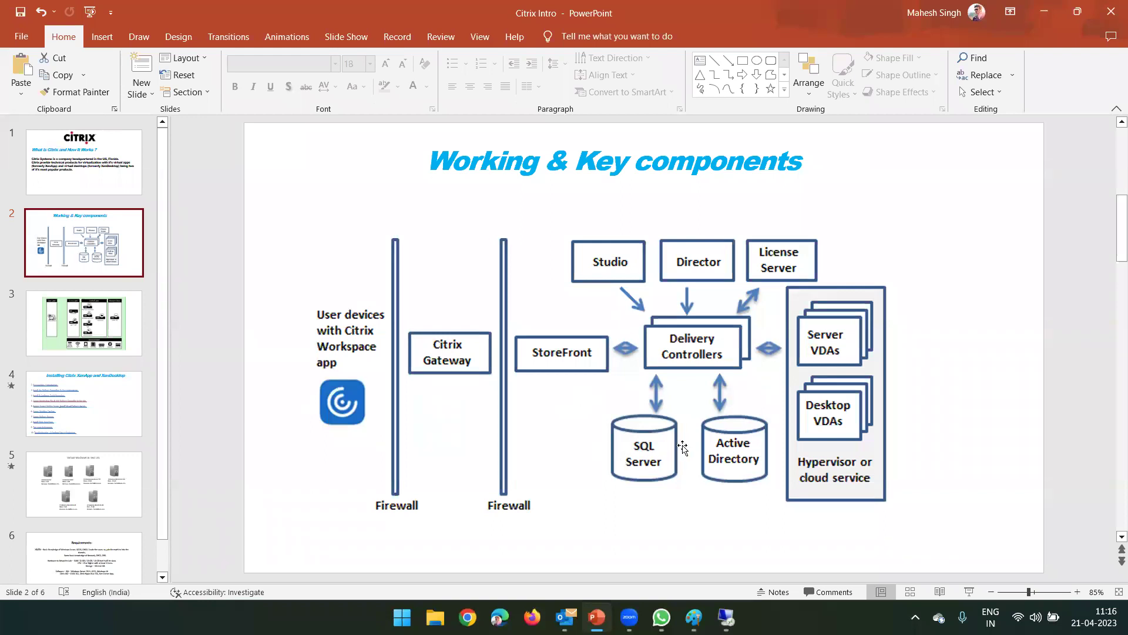
click(726, 617)
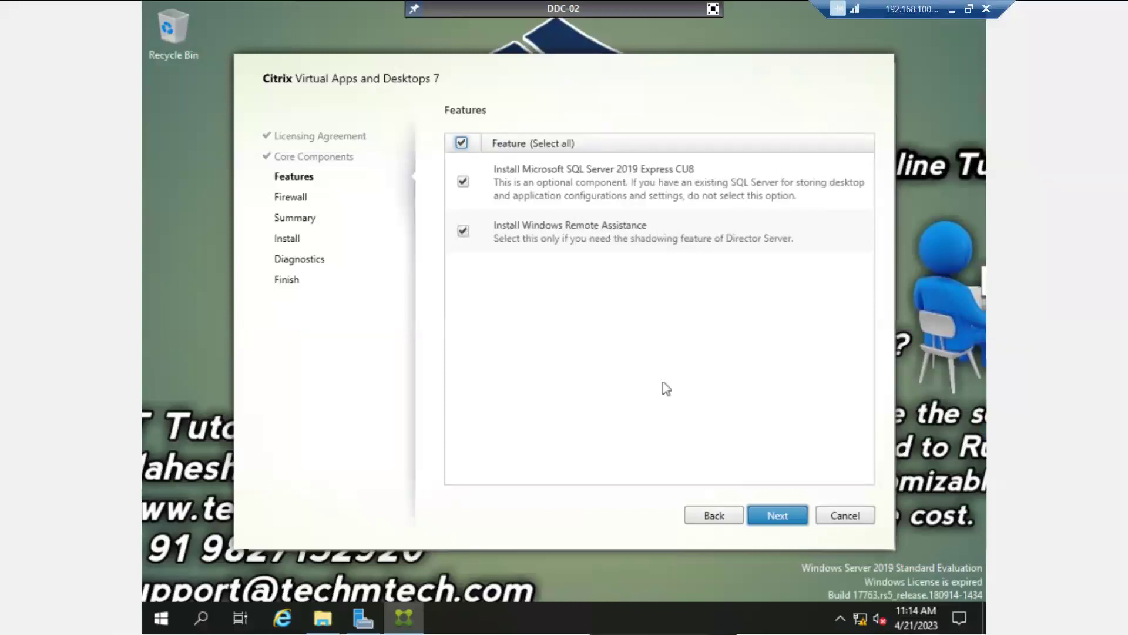
Step: Keep SQL Server 2019 Express CU8 and Windows Remote Assistance selected, acknowledge the RAM recommendation and proceed to the Firewall page
click(781, 518)
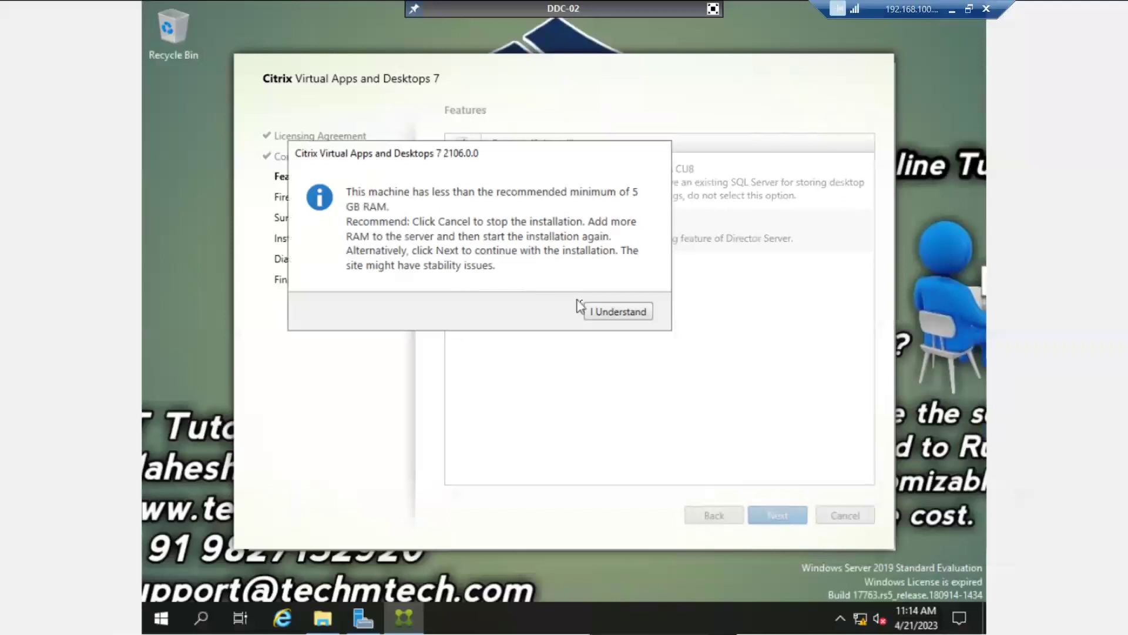
click(605, 314)
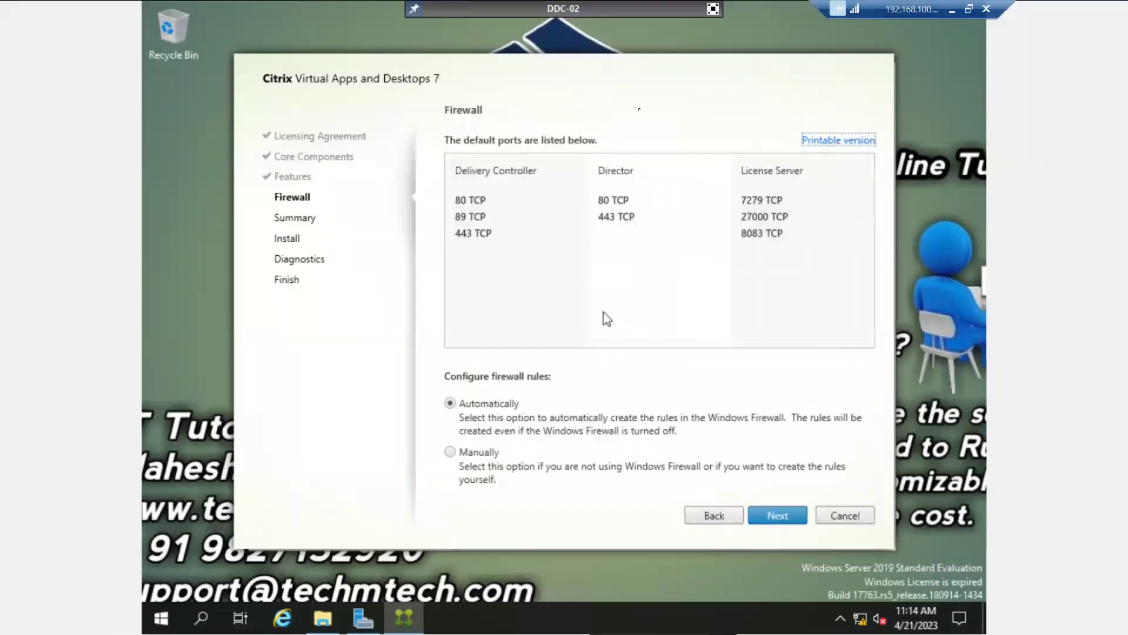
click(713, 9)
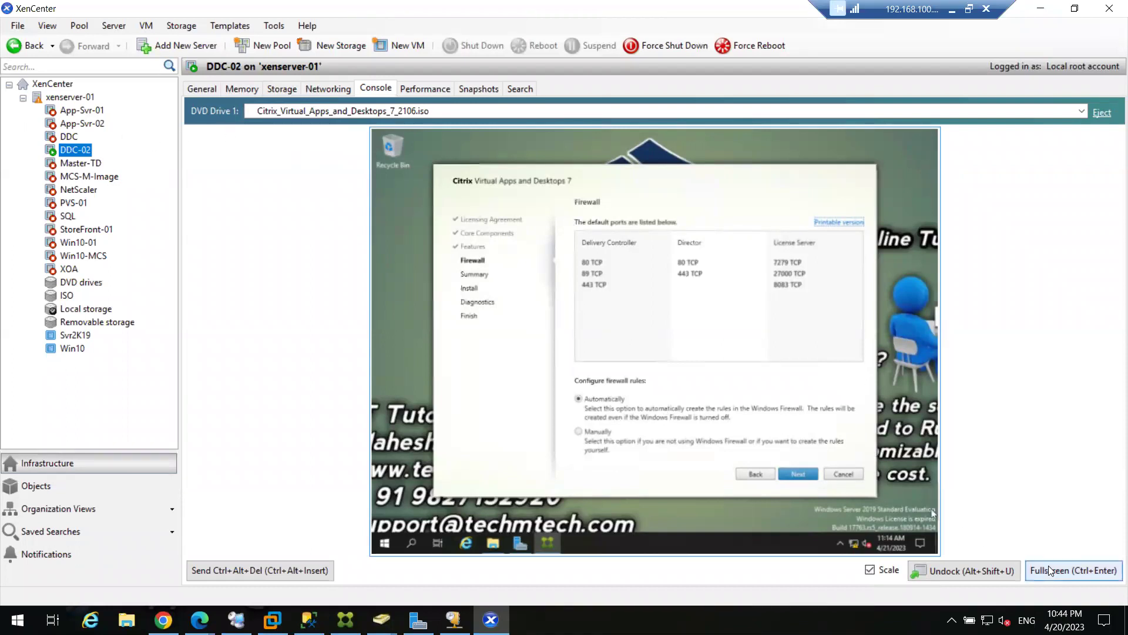
click(1074, 570)
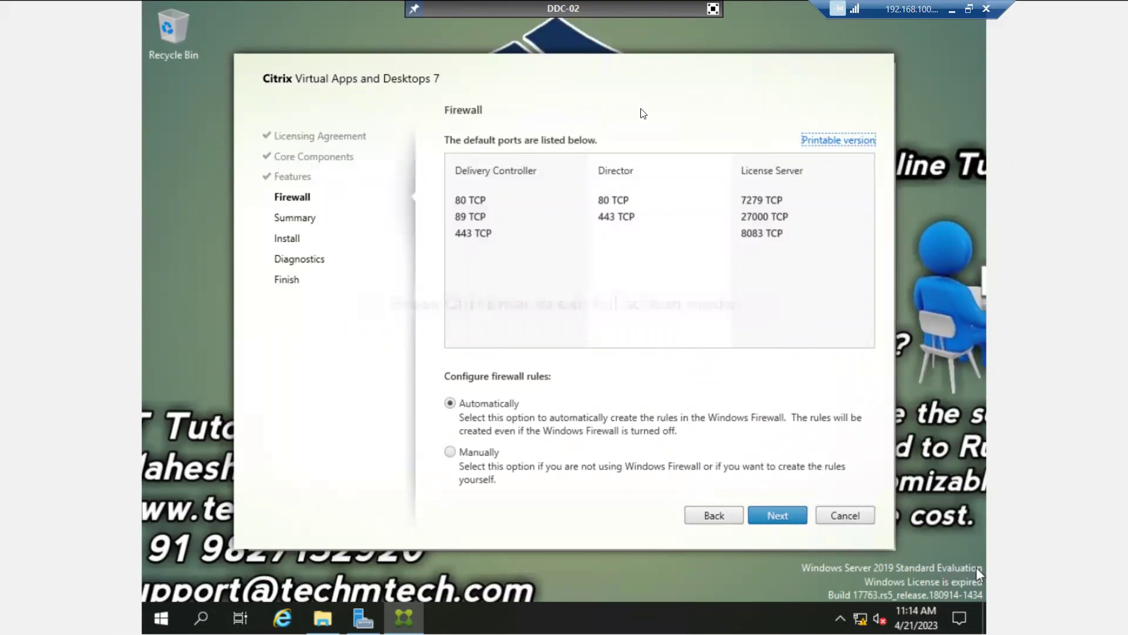
Step: Leave the full-screen console and open the CPU and Memory properties of the DDC-02 VM
click(713, 8)
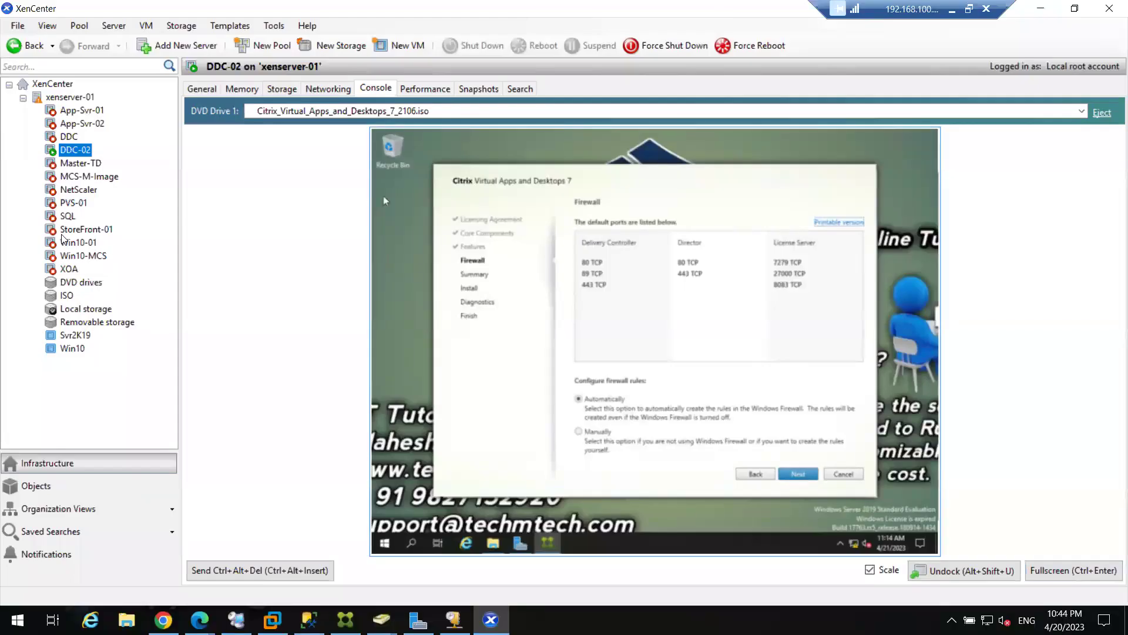
right_click(81, 152)
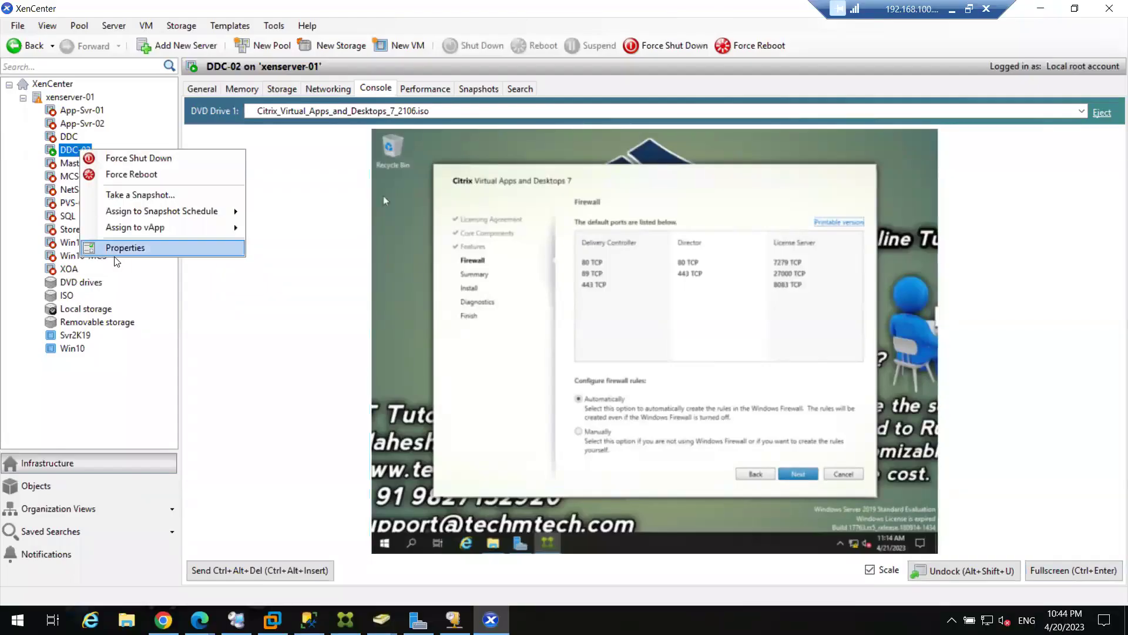
click(123, 250)
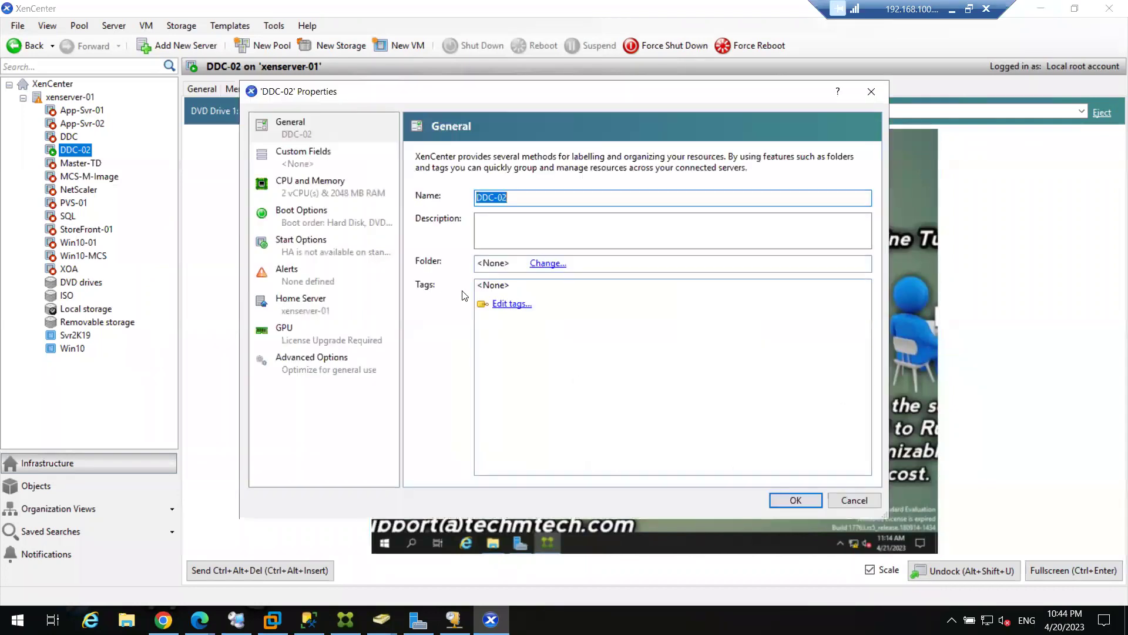
click(304, 223)
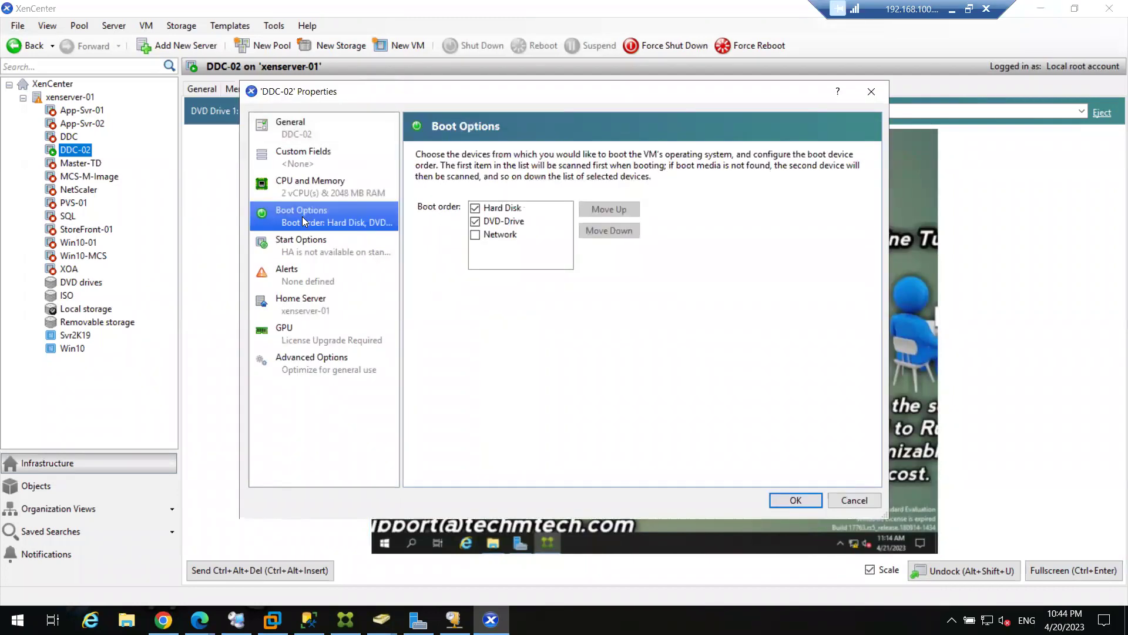
click(284, 183)
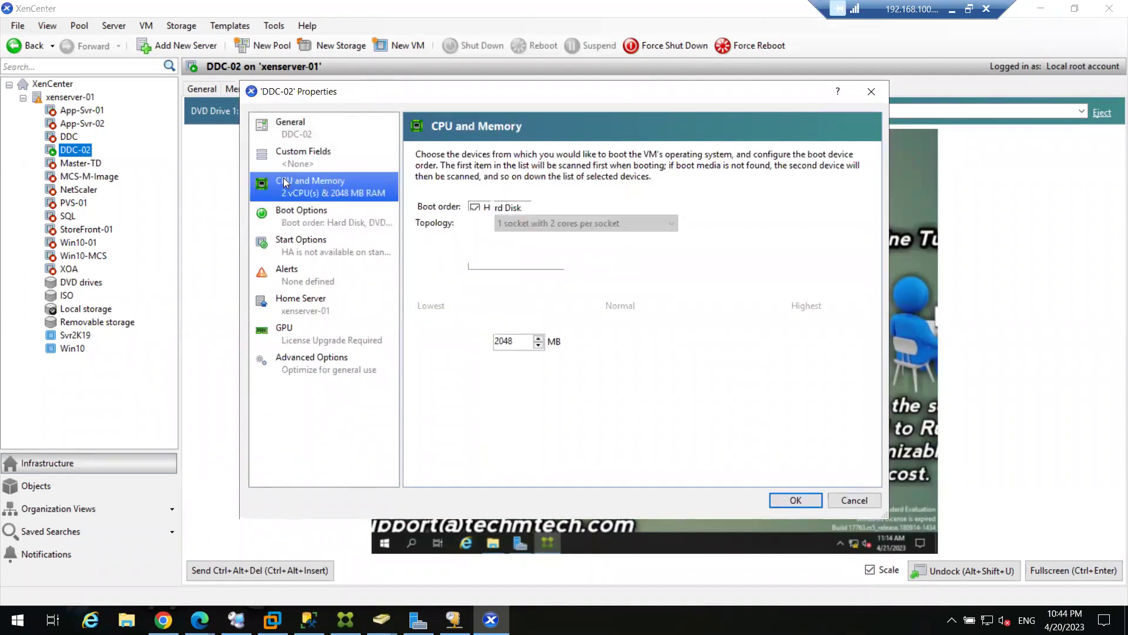
Step: Examine DDC-02's VM memory setting, cancel the properties without changes and return to the full-screen console
drag(518, 342, 459, 345)
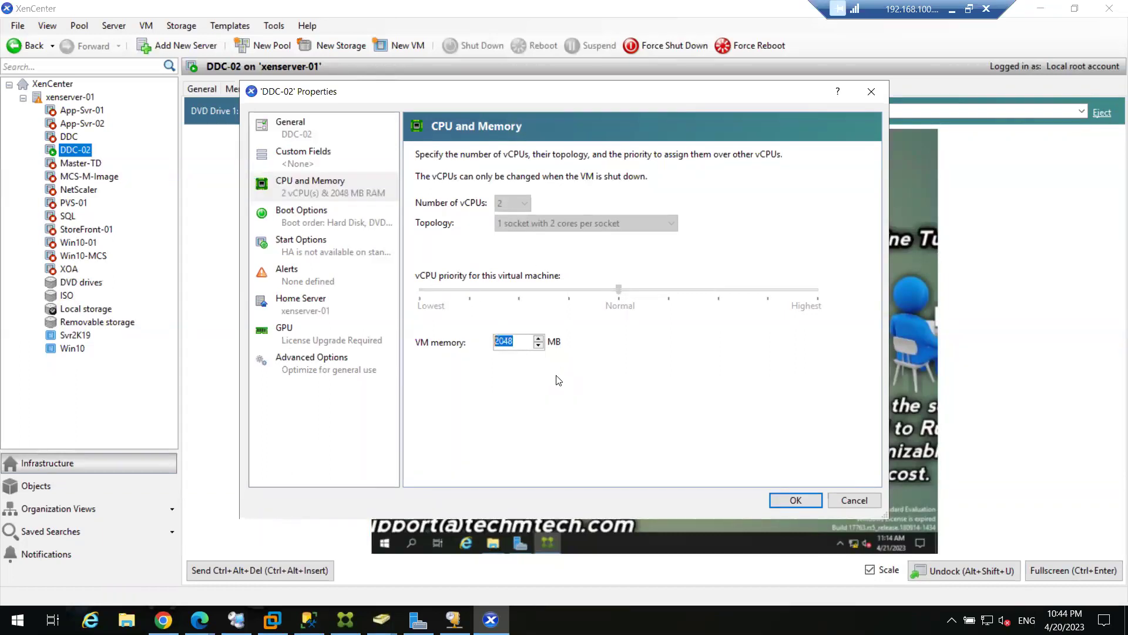
double_click(520, 346)
click(523, 345)
double_click(522, 344)
drag(522, 344, 473, 351)
click(516, 346)
drag(491, 345, 481, 350)
click(518, 342)
double_click(518, 342)
click(523, 343)
click(852, 499)
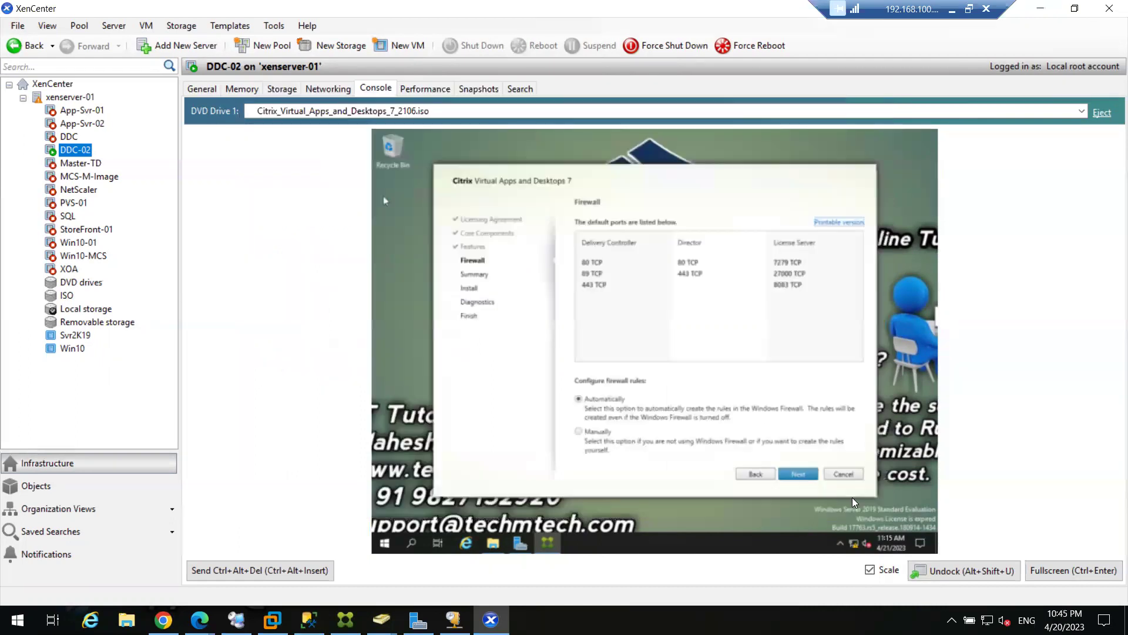
click(1065, 571)
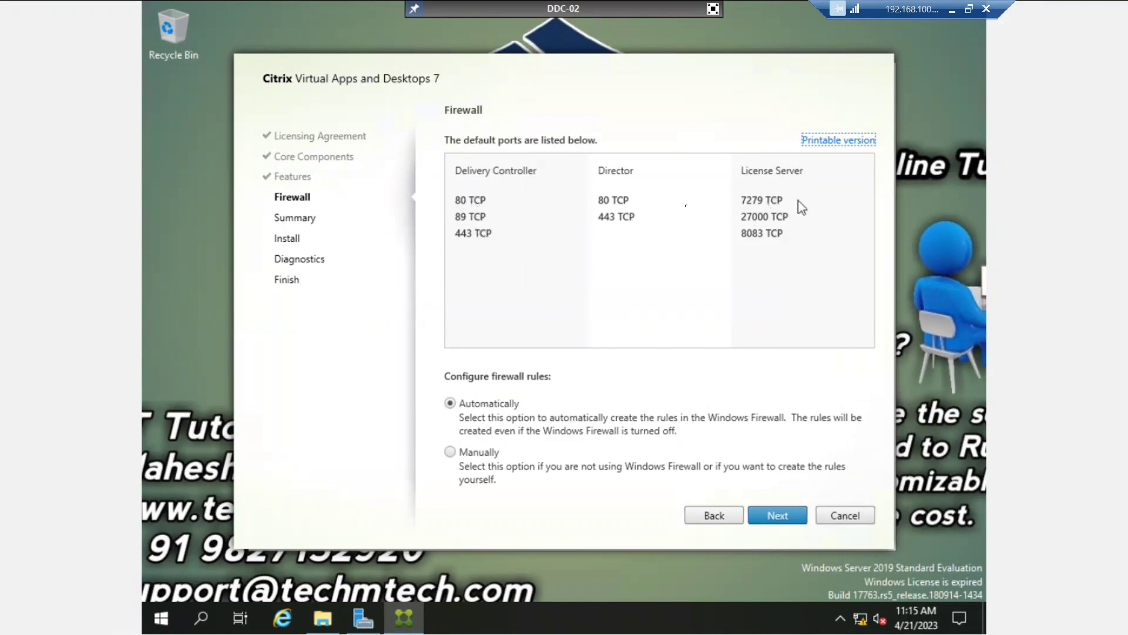
Step: Keep automatic firewall rule configuration, review the prerequisites, components and ports in the Summary, and start the installation
click(776, 516)
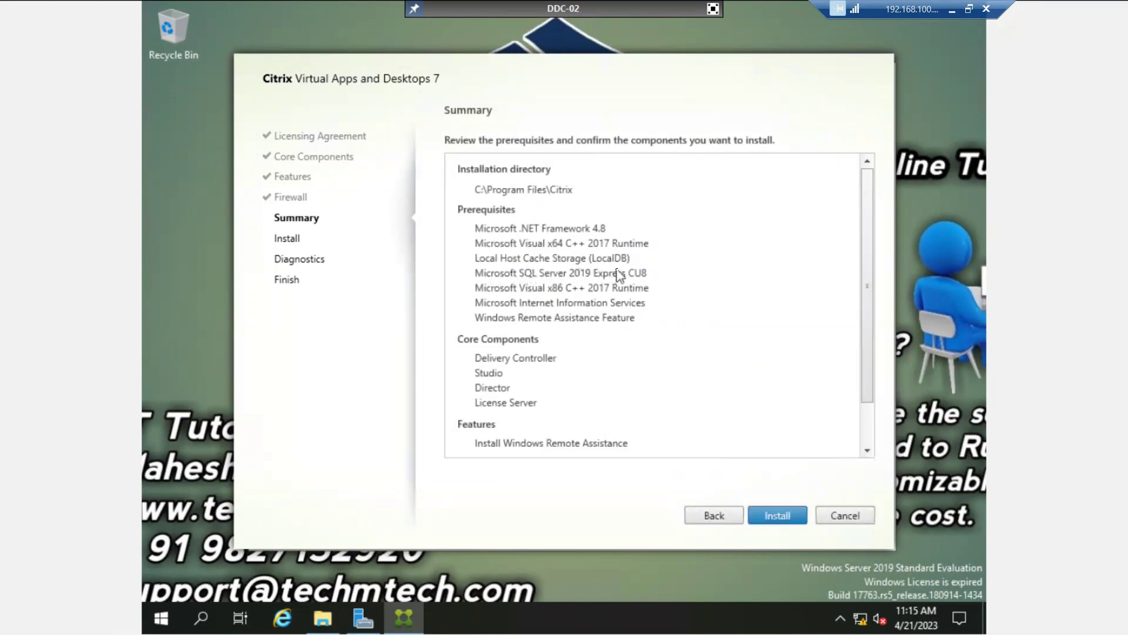
click(867, 450)
click(867, 450)
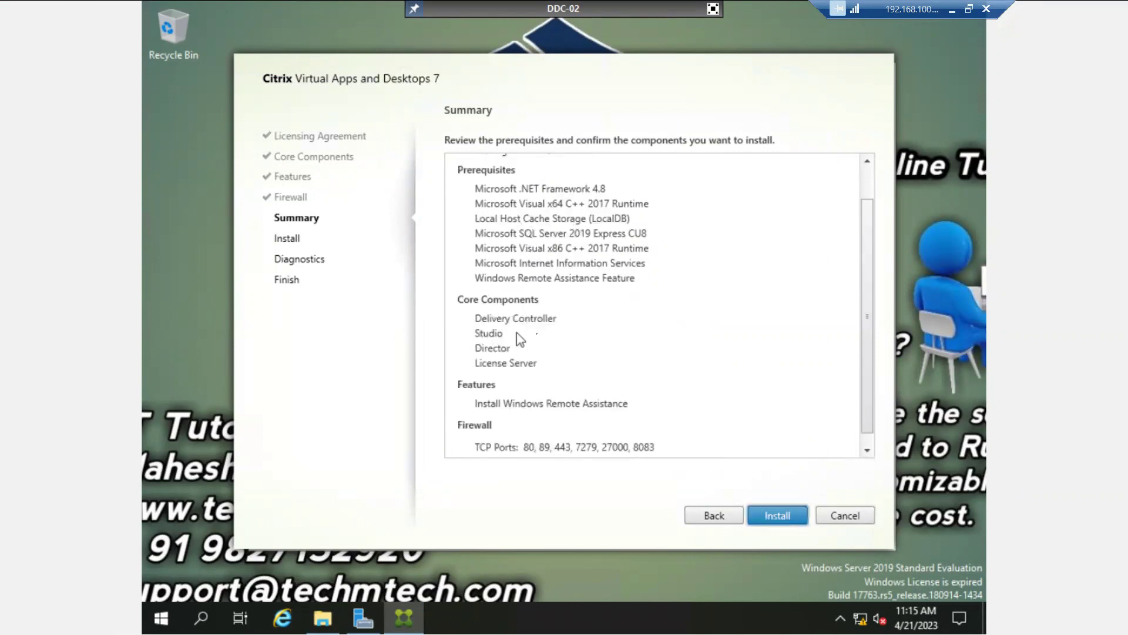
click(868, 451)
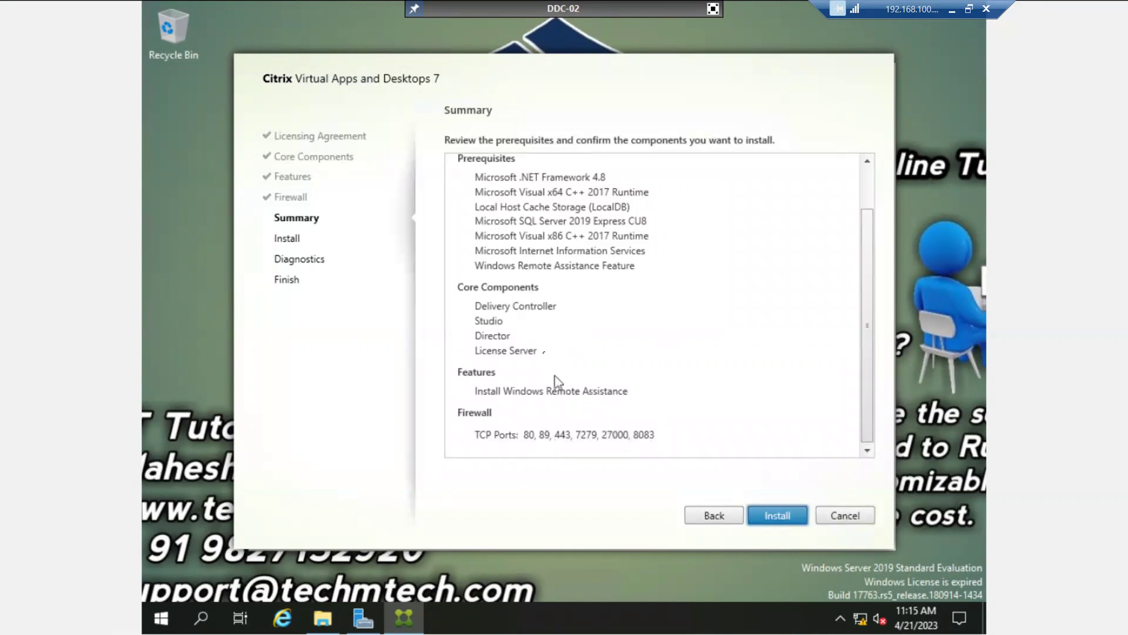
click(768, 520)
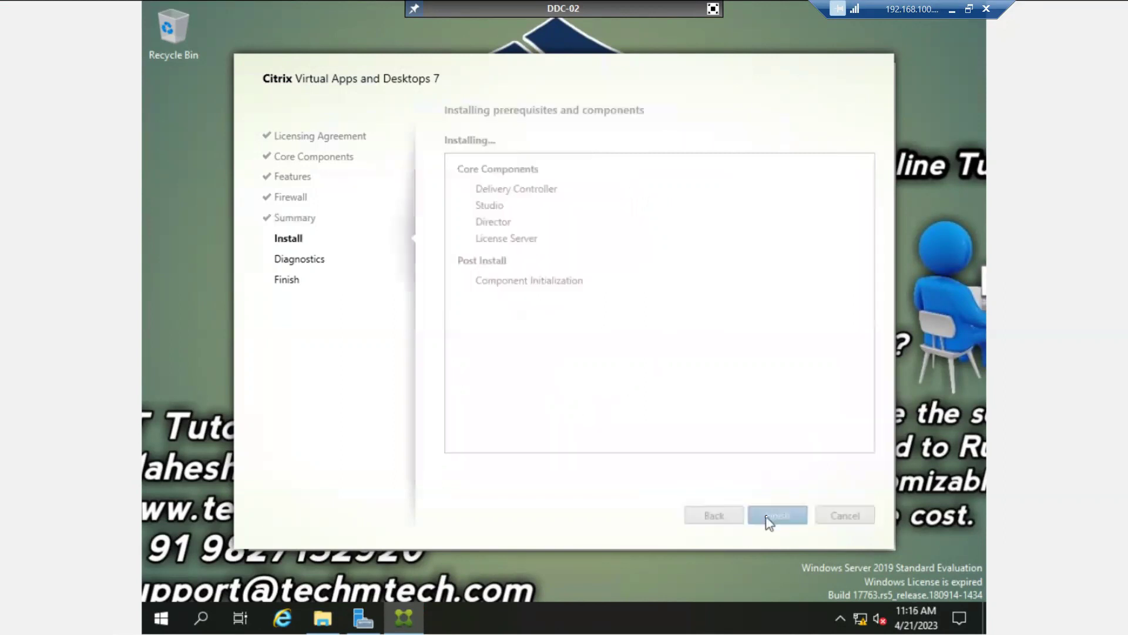